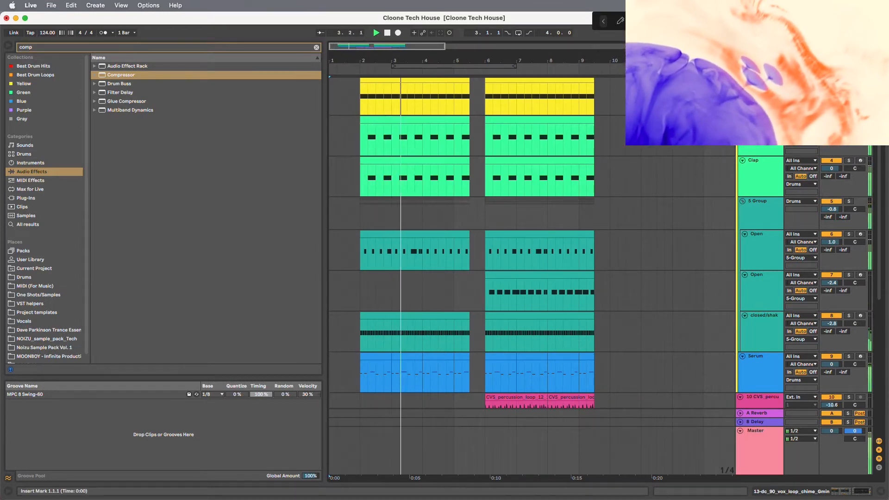
Examine the device chains on the Kick, Clap, Open, closed/shaker and Serum tracks while the Cloone Tech House project plays.
{"action": "scroll", "coordinate": [533, 278], "scroll_direction": "down", "scroll_amount": 1}
{"action": "scroll", "coordinate": [533, 278], "scroll_direction": "up", "scroll_amount": 3}
{"action": "double_click", "coordinate": [759, 122]}
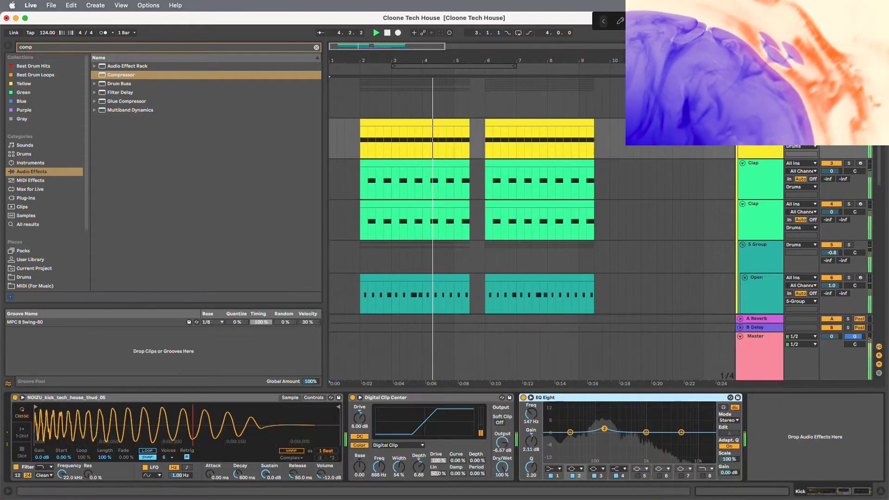
{"action": "left_click", "coordinate": [759, 178]}
{"action": "left_click", "coordinate": [759, 220]}
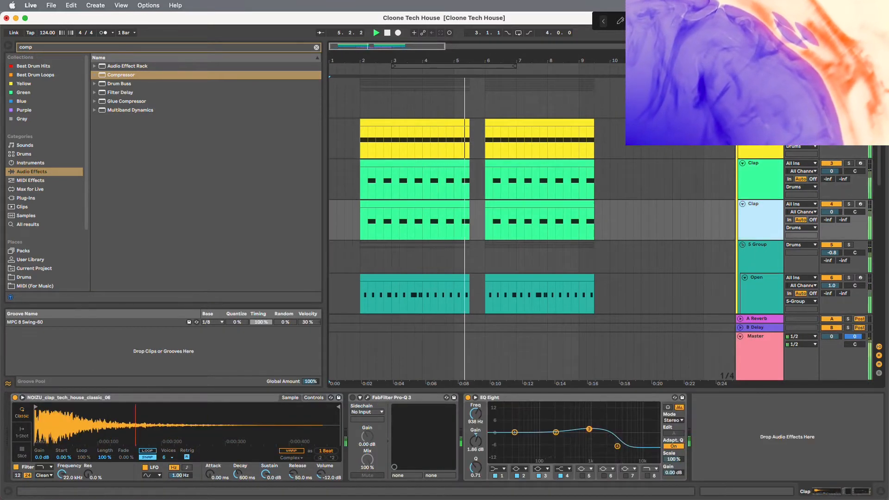
{"action": "scroll", "coordinate": [759, 220], "scroll_direction": "down", "scroll_amount": 1}
{"action": "scroll", "coordinate": [760, 220], "scroll_direction": "down", "scroll_amount": 4}
{"action": "left_click", "coordinate": [759, 183]}
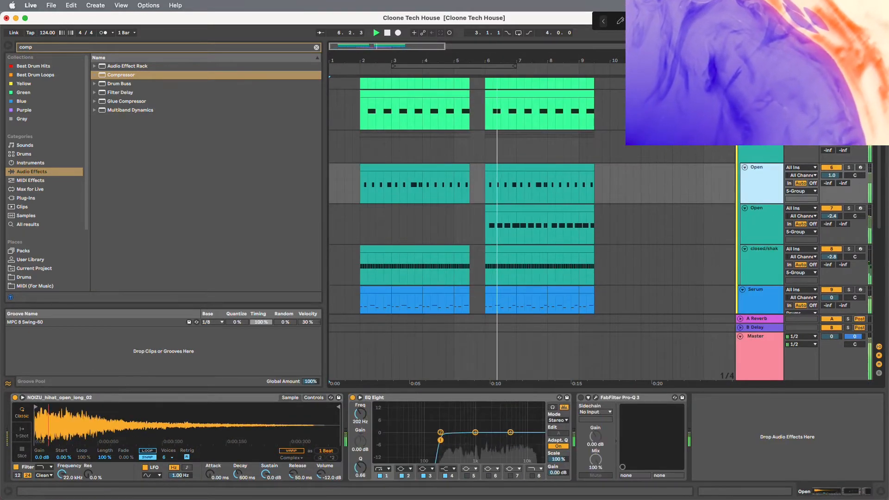
{"action": "left_click", "coordinate": [760, 223]}
{"action": "scroll", "coordinate": [759, 222], "scroll_direction": "down", "scroll_amount": 2}
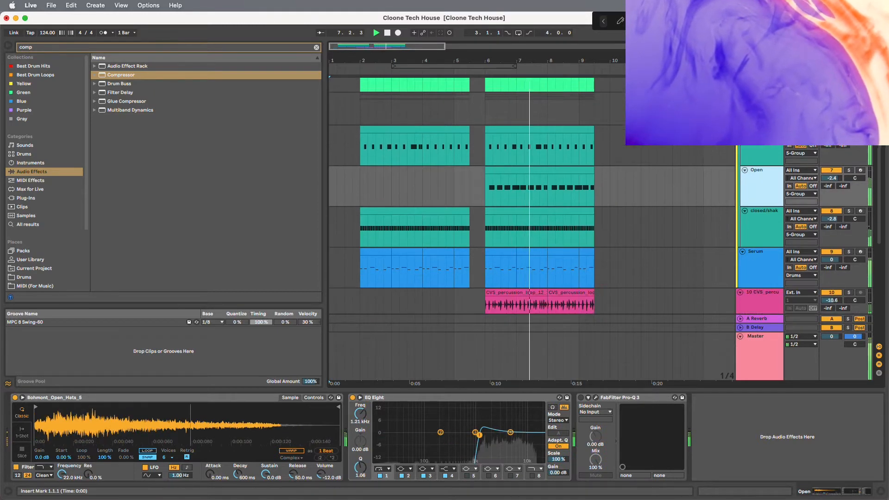
{"action": "left_click", "coordinate": [762, 232]}
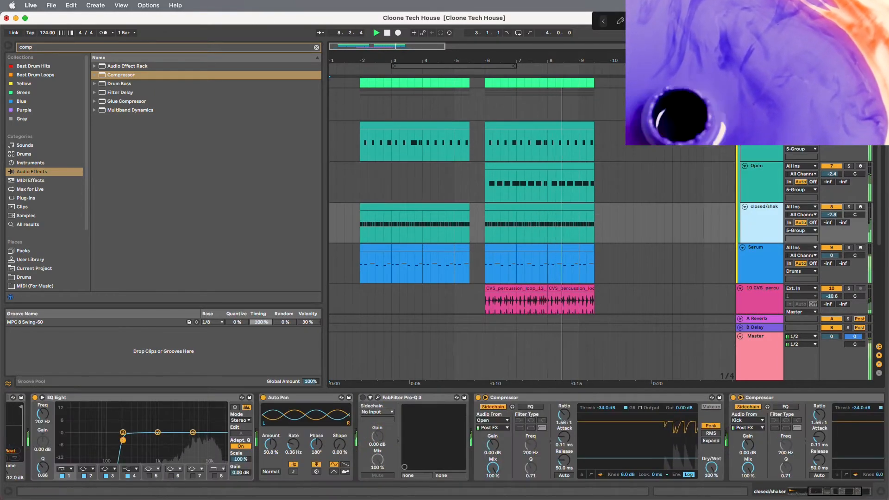
{"action": "left_click", "coordinate": [764, 259]}
{"action": "scroll", "coordinate": [764, 259], "scroll_direction": "down", "scroll_amount": 2}
{"action": "left_click", "coordinate": [764, 259]}
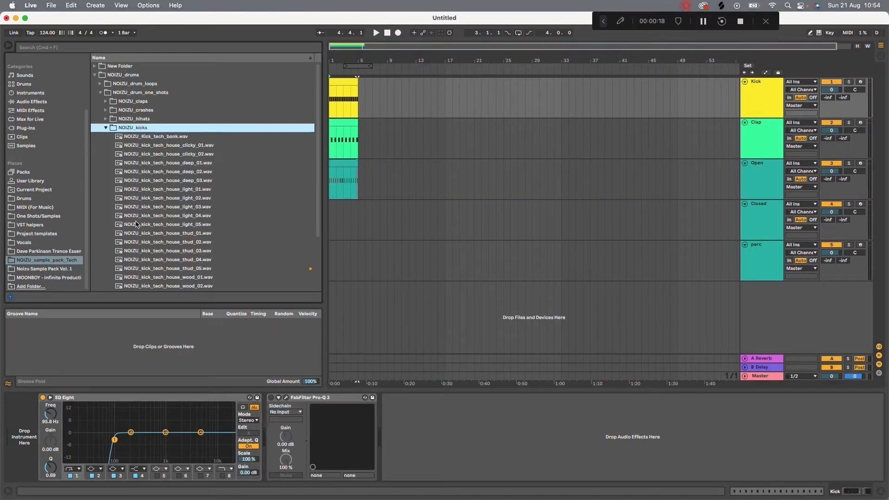
Audition the light and thud tech house kick samples in the NOIZU_kicks folder.
{"action": "left_click", "coordinate": [218, 207]}
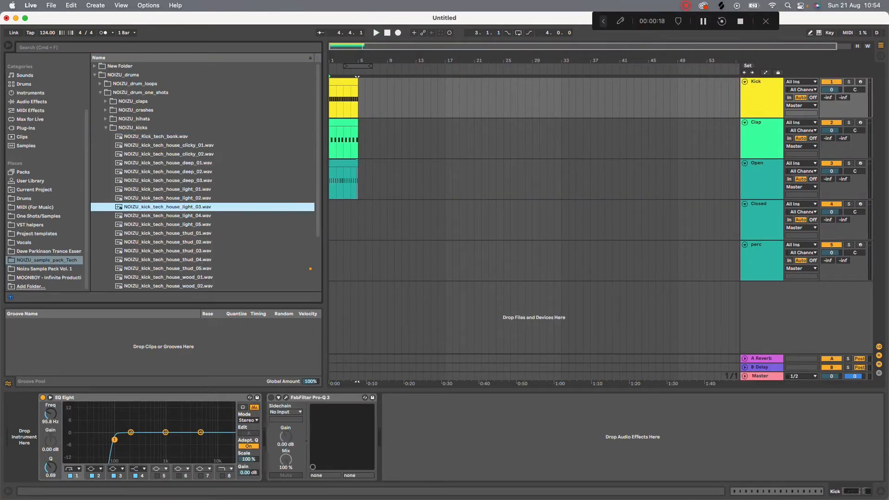
{"action": "left_click", "coordinate": [222, 224]}
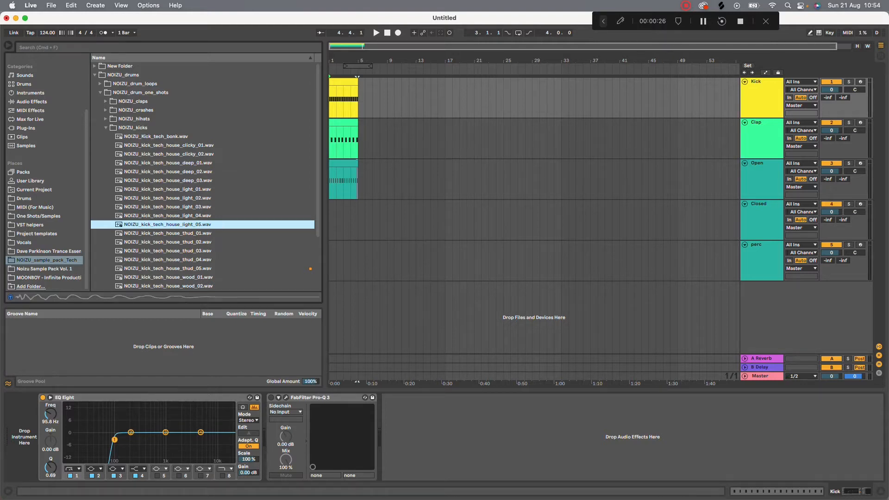
{"action": "left_click", "coordinate": [197, 234]}
{"action": "key", "text": "Up"}
{"action": "key", "text": "Up"}
{"action": "key", "text": "Up"}
{"action": "key", "text": "Down"}
{"action": "key", "text": "Down"}
{"action": "key", "text": "Down"}
{"action": "key", "text": "Down"}
{"action": "key", "text": "Down"}
{"action": "key", "text": "Down"}
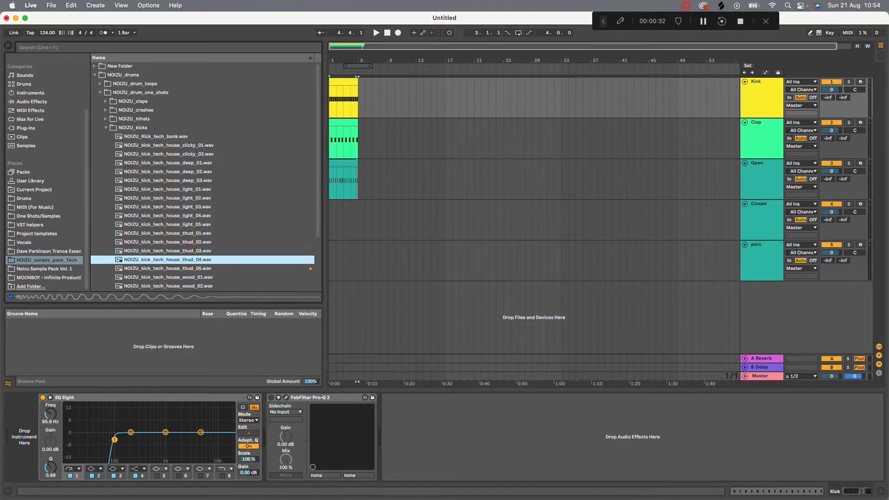
Load NOIZU_kick_tech_house_thud_04.wav onto the Kick track and replace it with NOIZU_kick_tech_house_thud_05.wav.
{"action": "key", "text": "Return"}
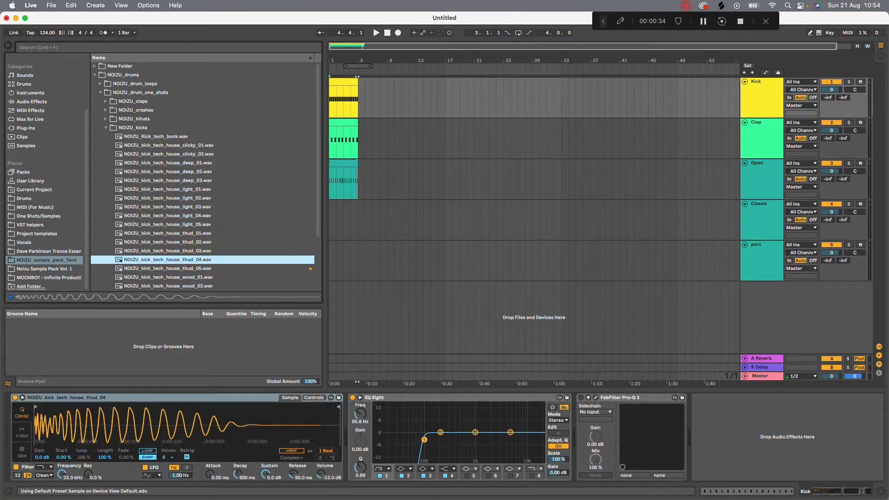
{"action": "key", "text": "Down"}
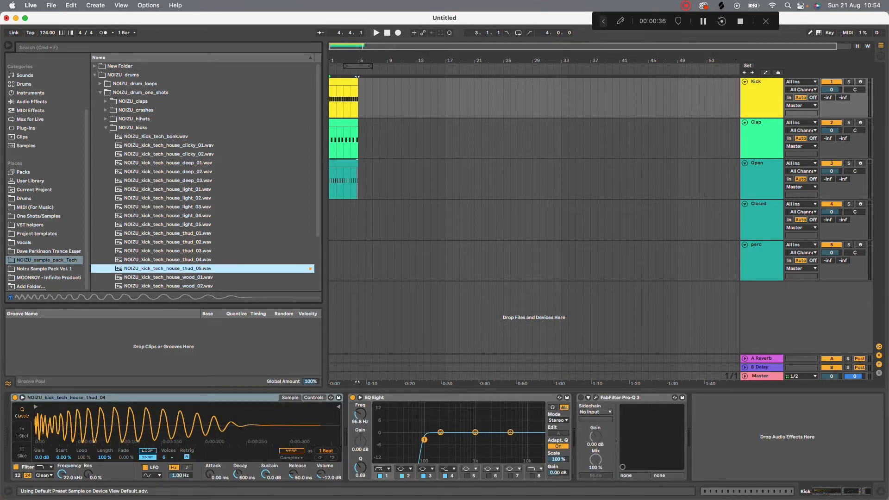
{"action": "key", "text": "Return"}
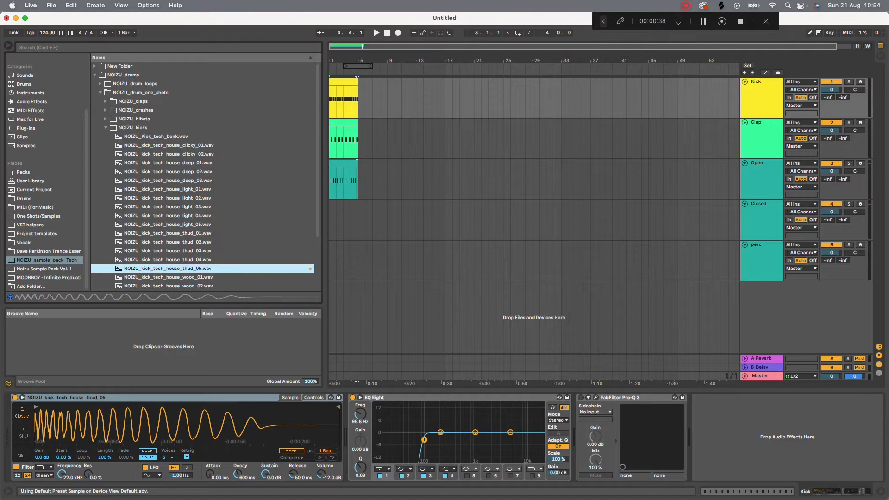
Remove the EQ Eight and FabFilter Pro-Q 3 devices from the Kick track.
{"action": "left_click", "coordinate": [390, 398]}
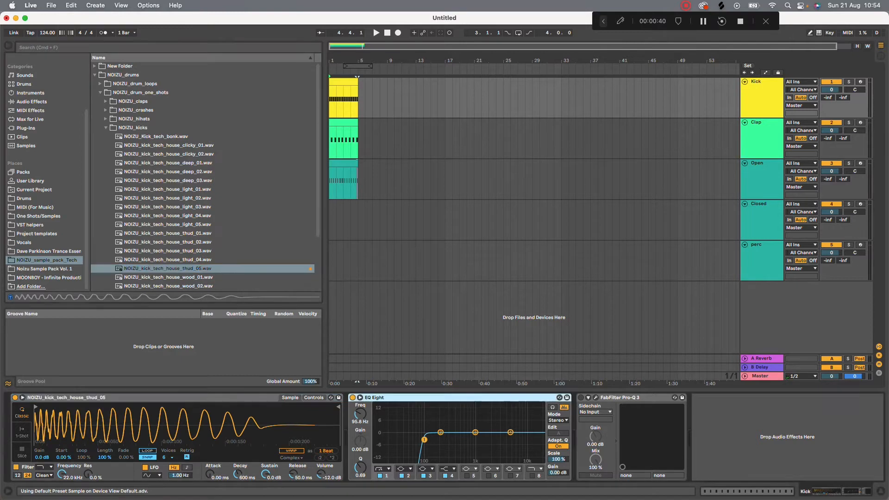
{"action": "key", "text": "Delete"}
{"action": "key", "text": "Delete"}
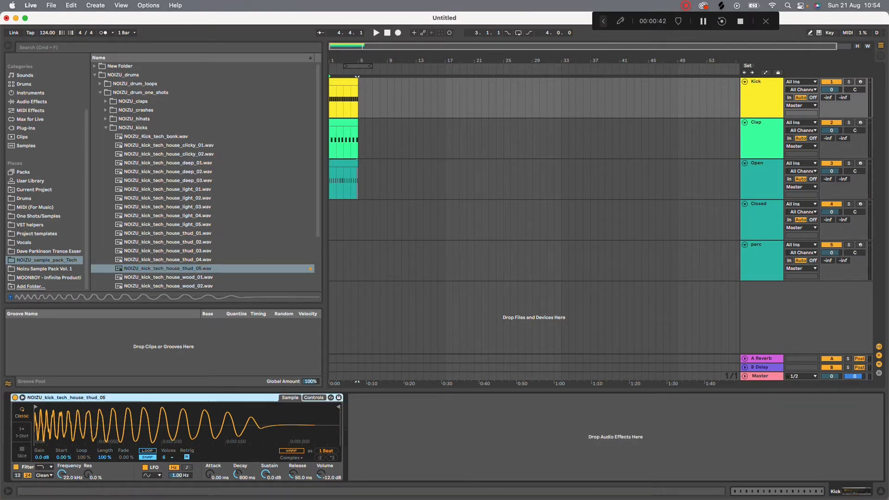
Search the browser's Audio Effects category for "sat" to find the Saturator presets.
{"action": "left_click", "coordinate": [30, 93]}
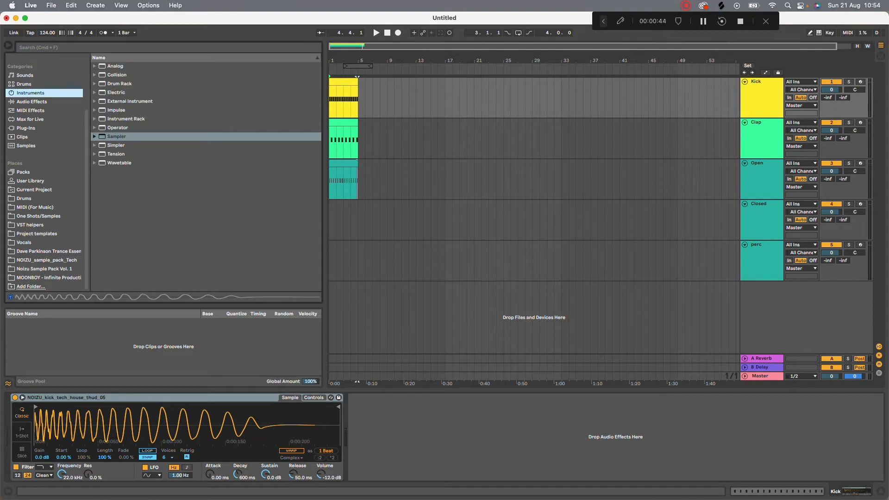
{"action": "key", "text": "super+f"}
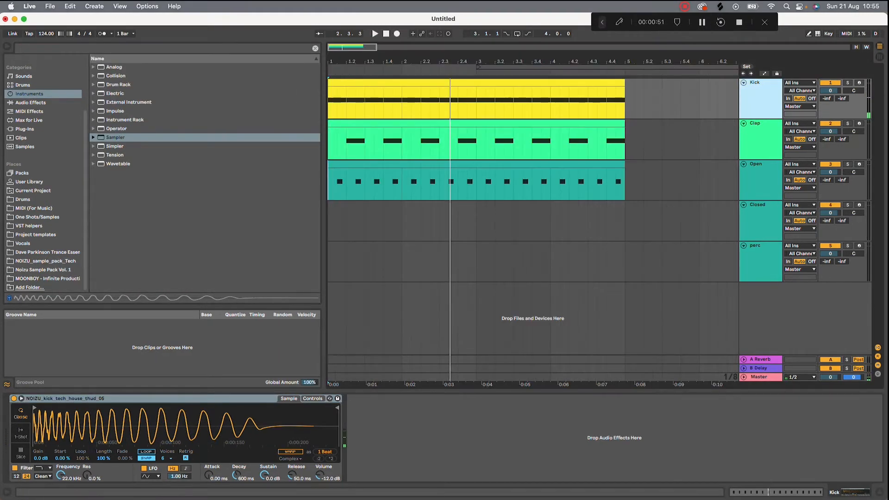
{"action": "key", "text": "super+f"}
{"action": "type", "text": "sat"}
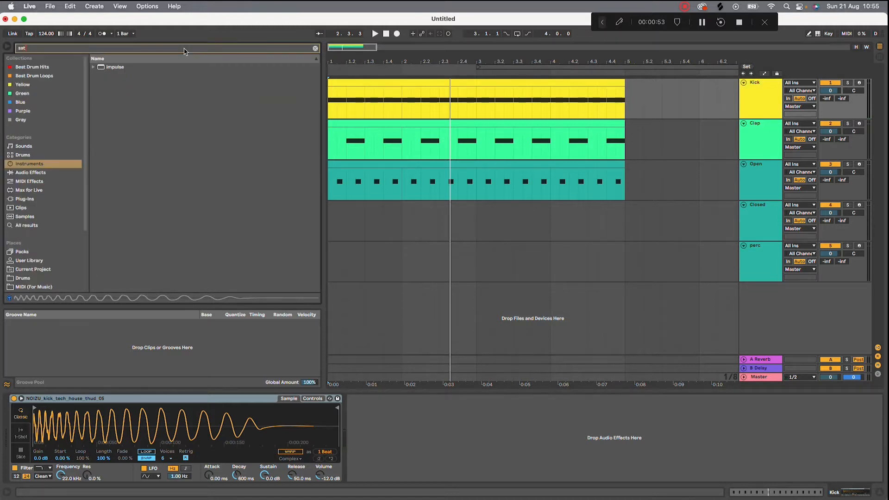
{"action": "left_click", "coordinate": [30, 173]}
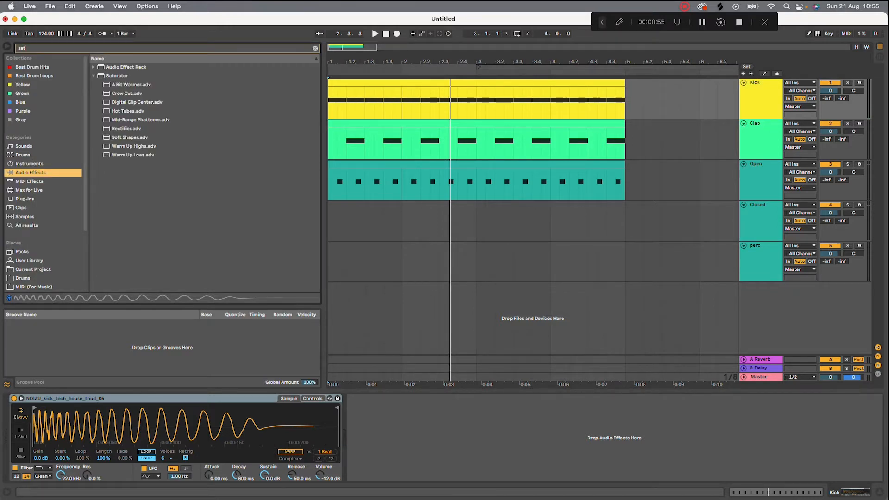
Add the A Bit Warmer Saturator preset to the Kick track and set its Drive to 8.00 dB and Output to -4.00 dB during playback.
{"action": "left_click_drag", "start_coordinate": [126, 85], "coordinate": [412, 437]}
{"action": "key", "text": "space"}
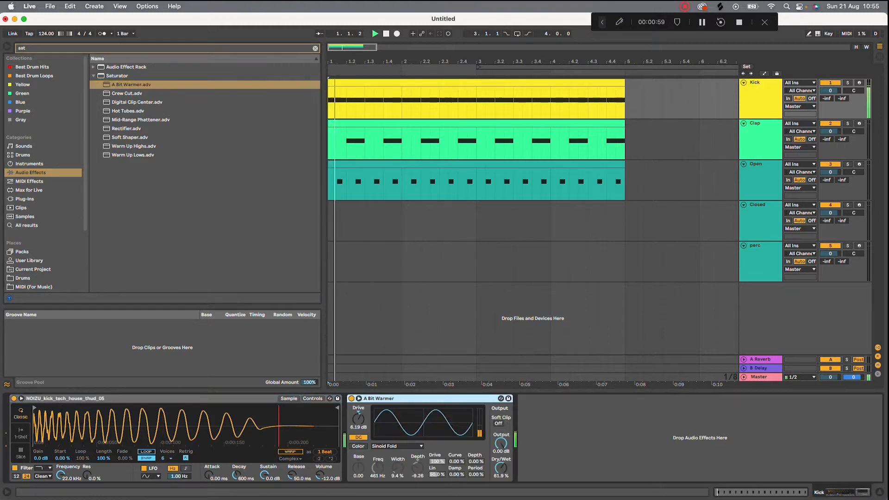
{"action": "left_click_drag", "start_coordinate": [359, 419], "coordinate": [358, 417]}
{"action": "left_click_drag", "start_coordinate": [501, 443], "coordinate": [501, 449]}
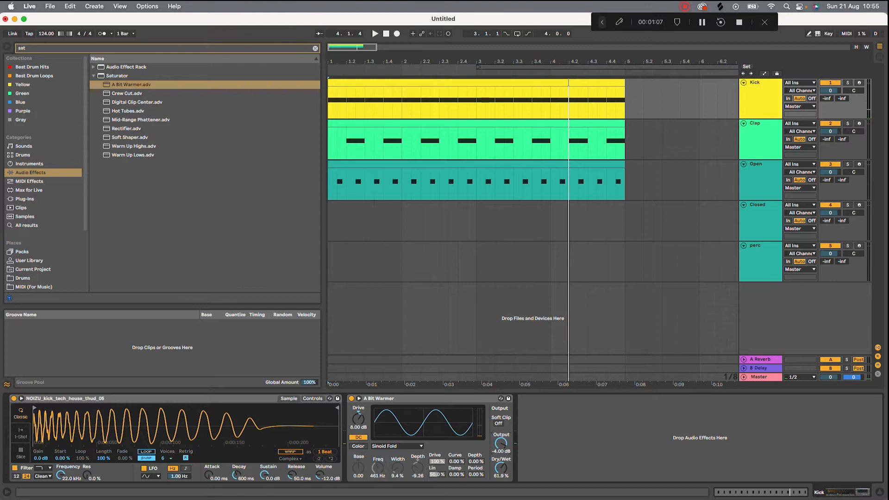
Replace the Kick track's saturation with the Digital Clip Center preset, setting Drive to 8.00 dB and Output to -6.57 dB during playback.
{"action": "left_click_drag", "start_coordinate": [136, 102], "coordinate": [420, 419]}
{"action": "key", "text": "space"}
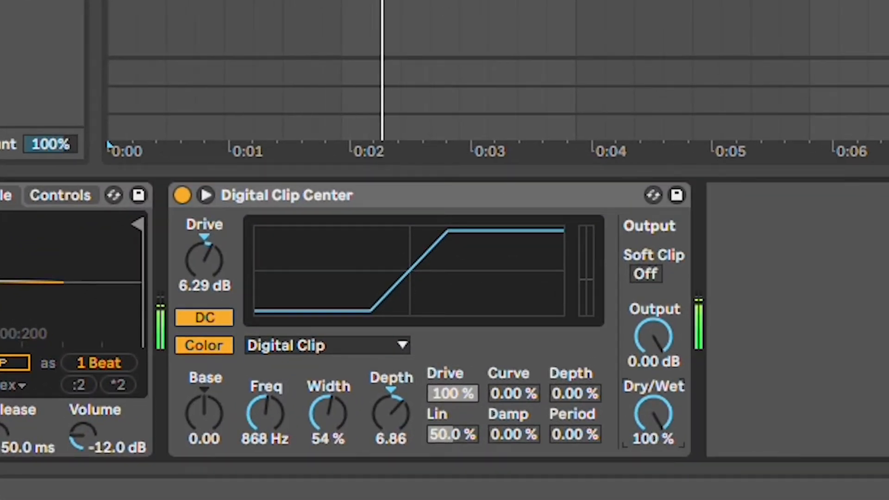
{"action": "left_click_drag", "start_coordinate": [204, 260], "coordinate": [204, 257]}
{"action": "left_click_drag", "start_coordinate": [654, 337], "coordinate": [651, 347]}
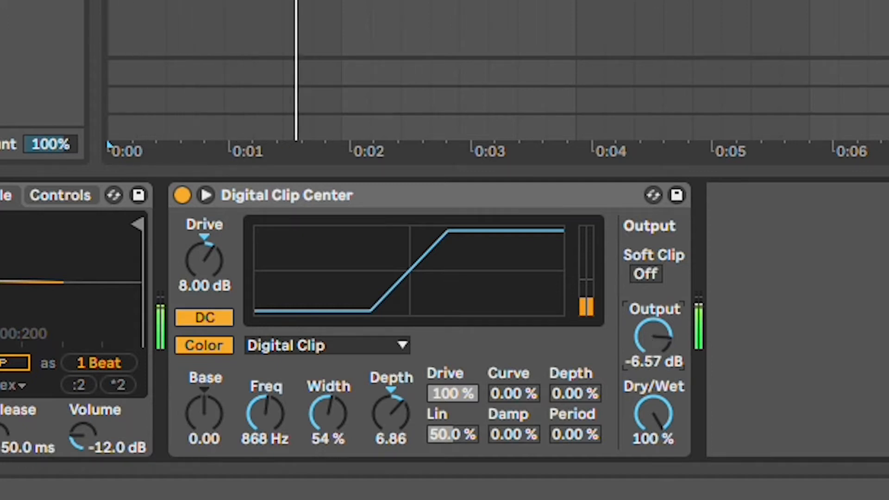
Raise the computer's sound volume and unfold the Master track in the arrangement.
{"action": "key", "text": "XF86AudioRaiseVolume"}
{"action": "key", "text": "XF86AudioRaiseVolume"}
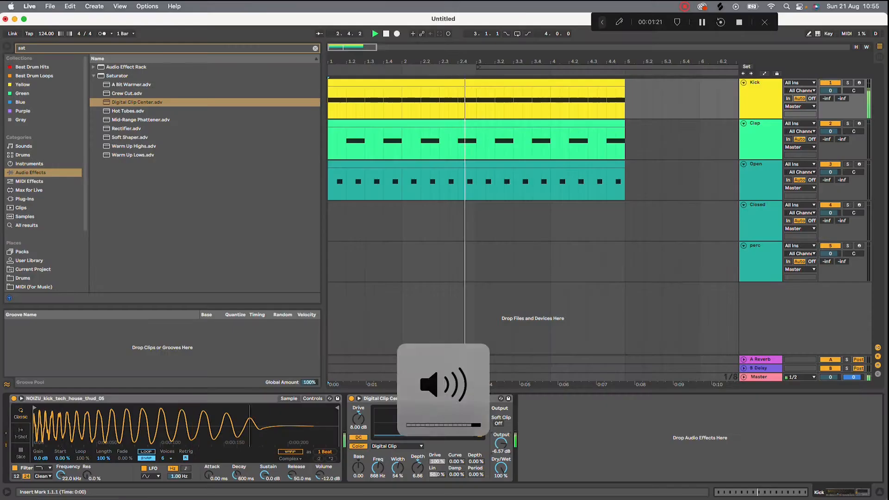
{"action": "left_click", "coordinate": [743, 376]}
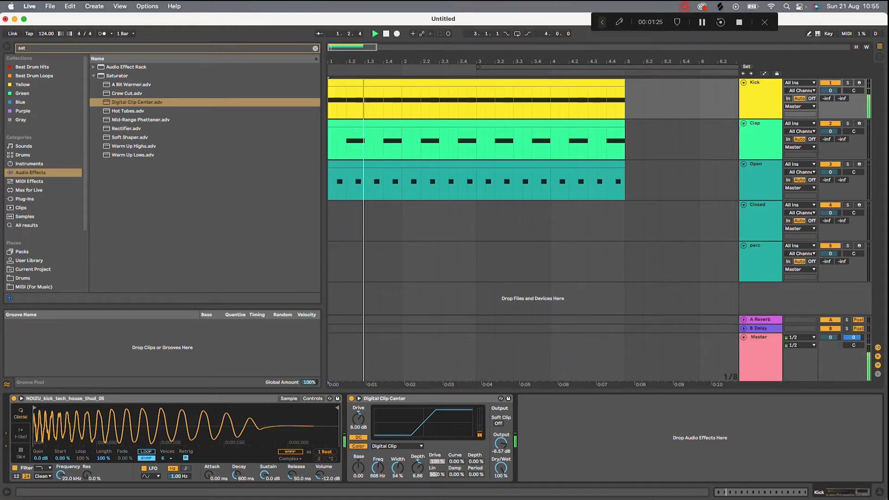
Select the Clap track and open the NOIZU_claps folder in the NOIZU_sample_pack_Tech library.
{"action": "left_click", "coordinate": [764, 143]}
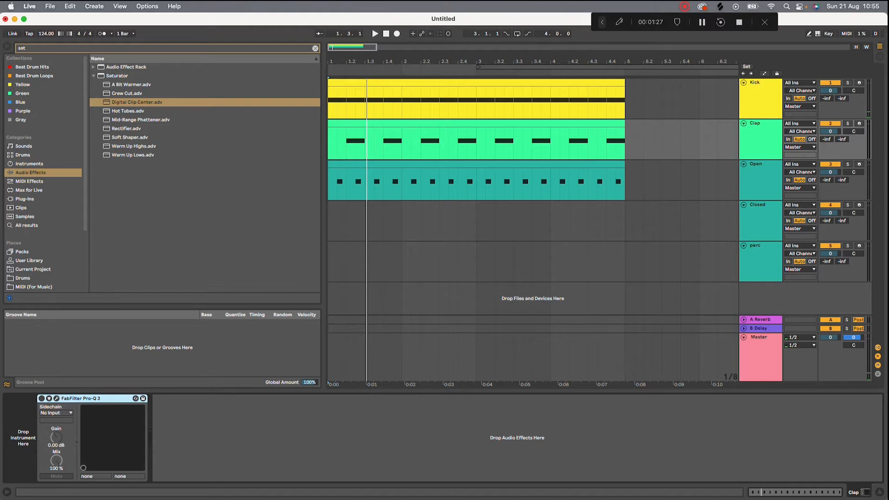
{"action": "key", "text": "super+f"}
{"action": "scroll", "coordinate": [44, 232], "scroll_direction": "down", "scroll_amount": 5}
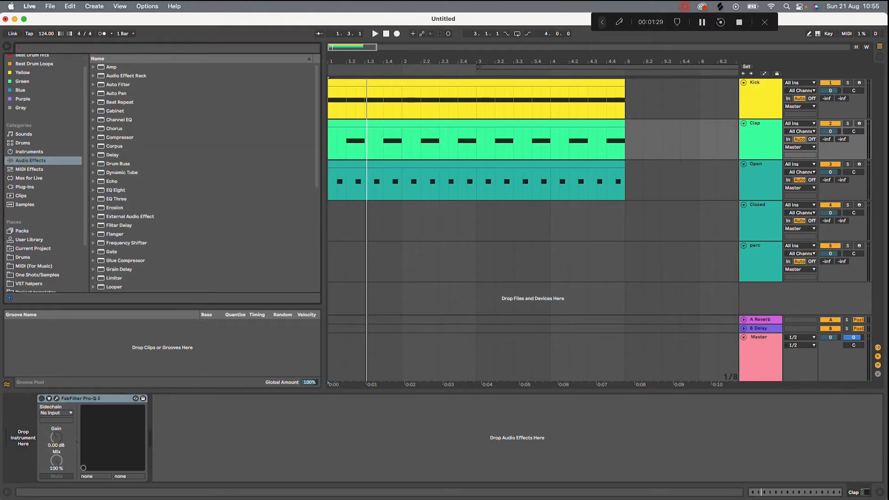
{"action": "left_click", "coordinate": [47, 253]}
{"action": "left_click", "coordinate": [46, 261]}
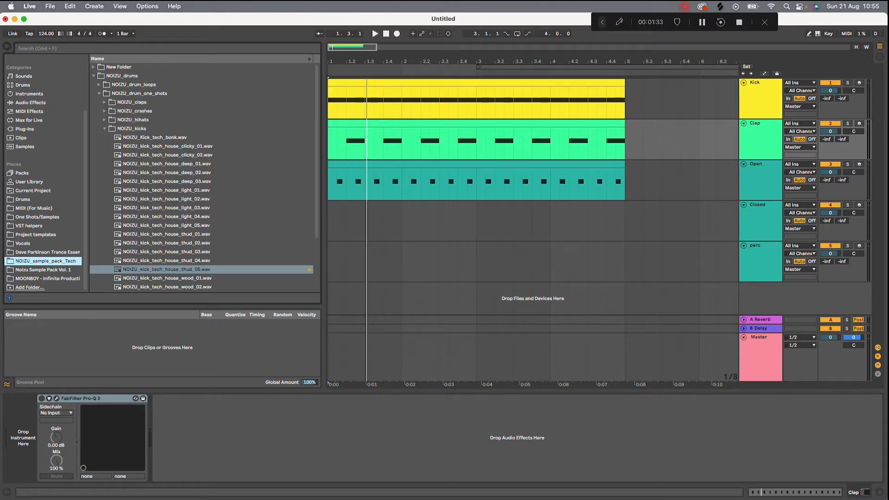
{"action": "left_click", "coordinate": [104, 102]}
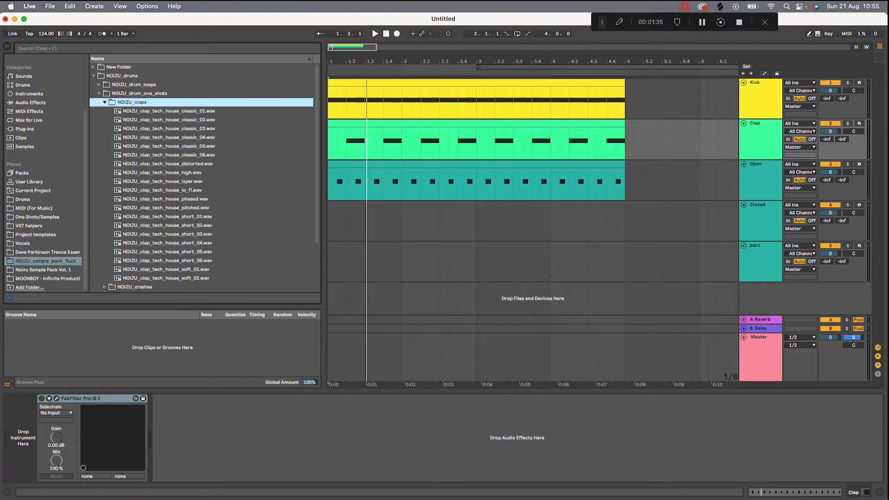
Audition the classic, phased and short tech house clap samples in the NOIZU_claps folder.
{"action": "left_click", "coordinate": [169, 138]}
{"action": "key", "text": "Down"}
{"action": "key", "text": "Down"}
{"action": "left_click", "coordinate": [168, 129]}
{"action": "left_click", "coordinate": [168, 119]}
{"action": "left_click", "coordinate": [166, 199]}
{"action": "left_click", "coordinate": [168, 225]}
{"action": "key", "text": "Down"}
{"action": "key", "text": "Down"}
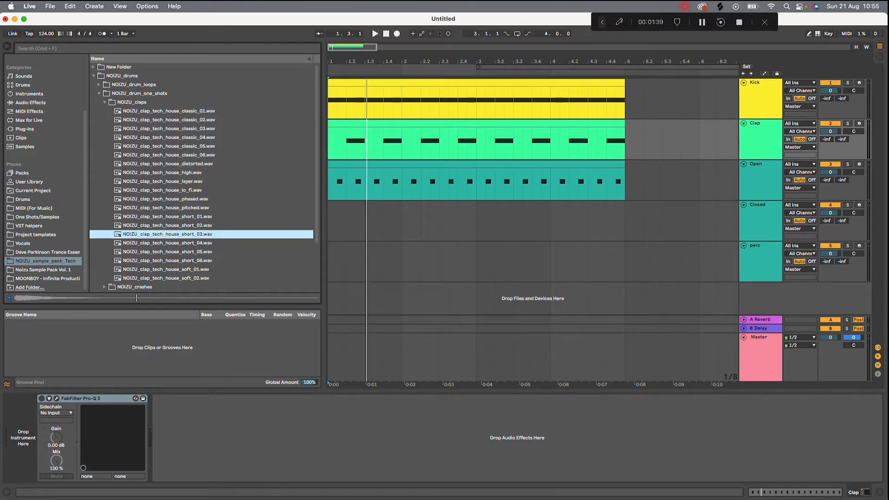
{"action": "key", "text": "Down"}
{"action": "key", "text": "Down"}
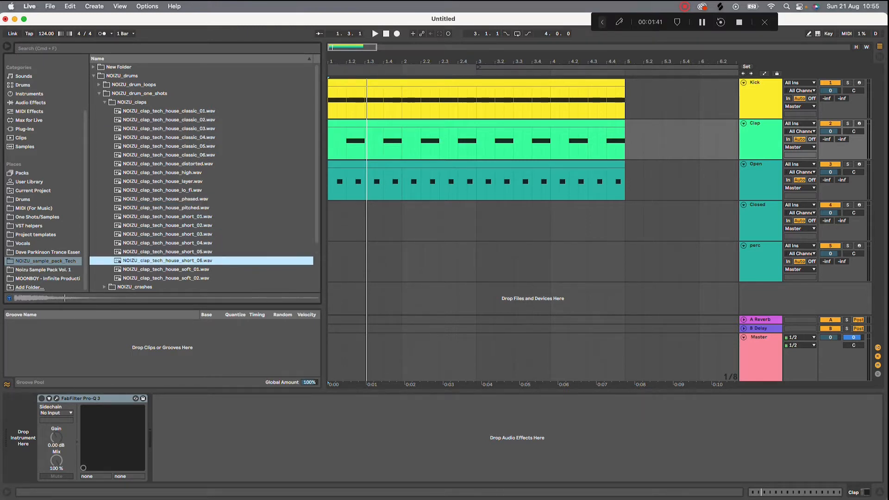
Load NOIZU_clap_tech_house_short_04.wav onto the Clap track and play the loop with it.
{"action": "key", "text": "Up"}
{"action": "key", "text": "Up"}
{"action": "key", "text": "Return"}
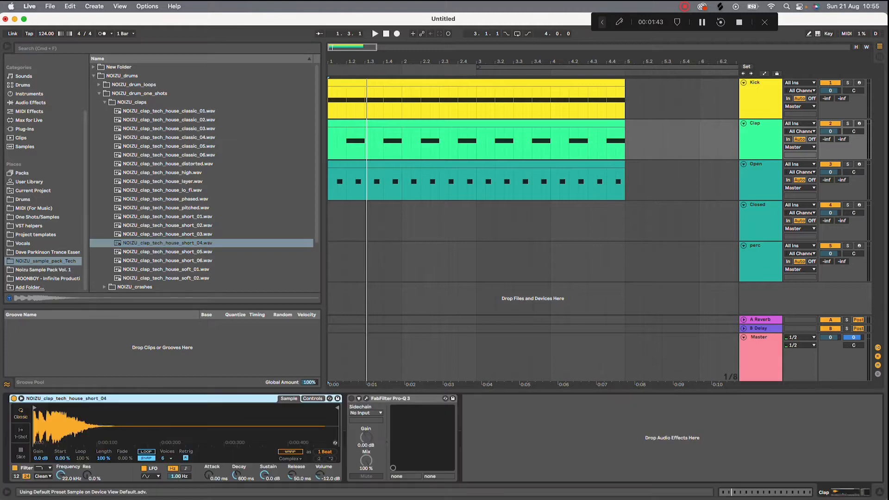
{"action": "key", "text": "space"}
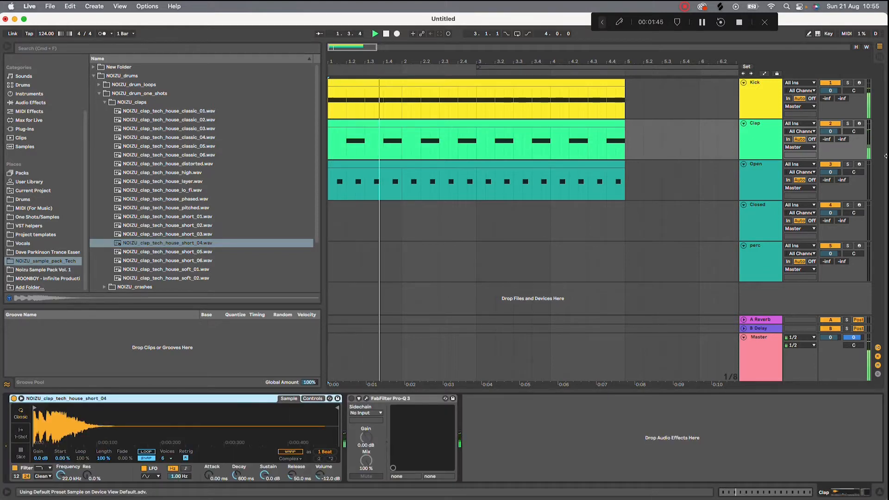
{"action": "key", "text": "space"}
Highlight NOIZU_clap_tech_house_classic_04.wav in the browser and duplicate the Clap track.
{"action": "left_click", "coordinate": [169, 137]}
{"action": "left_click", "coordinate": [761, 123]}
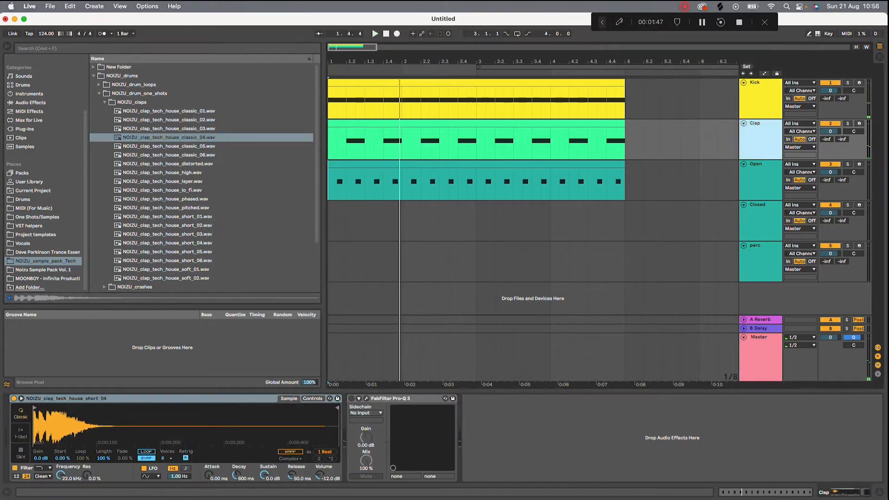
{"action": "key", "text": "super+d"}
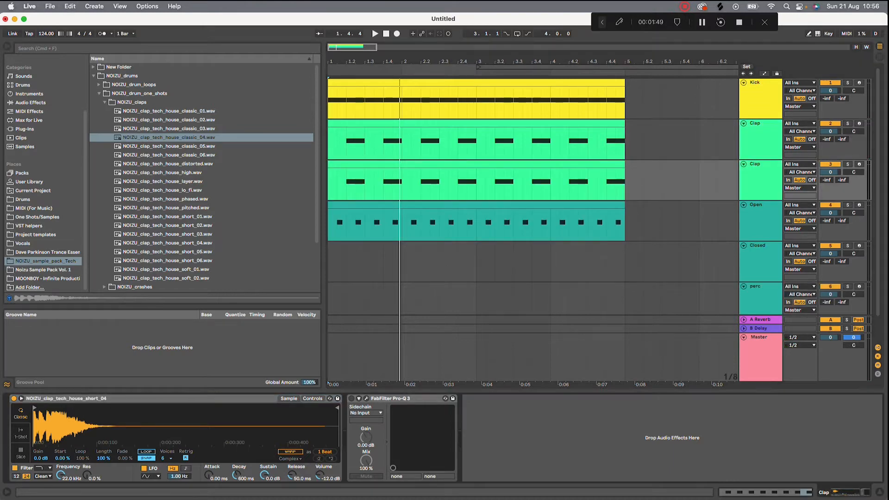
Load NOIZU_clap_tech_house_classic_06.wav onto the duplicated Clap track and play the loop with it.
{"action": "key", "text": "Down"}
{"action": "key", "text": "Down"}
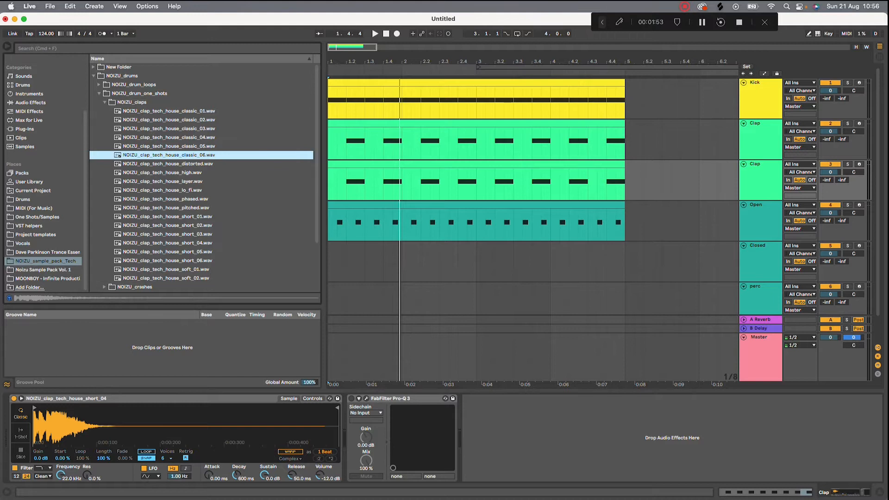
{"action": "key", "text": "Return"}
{"action": "key", "text": "space"}
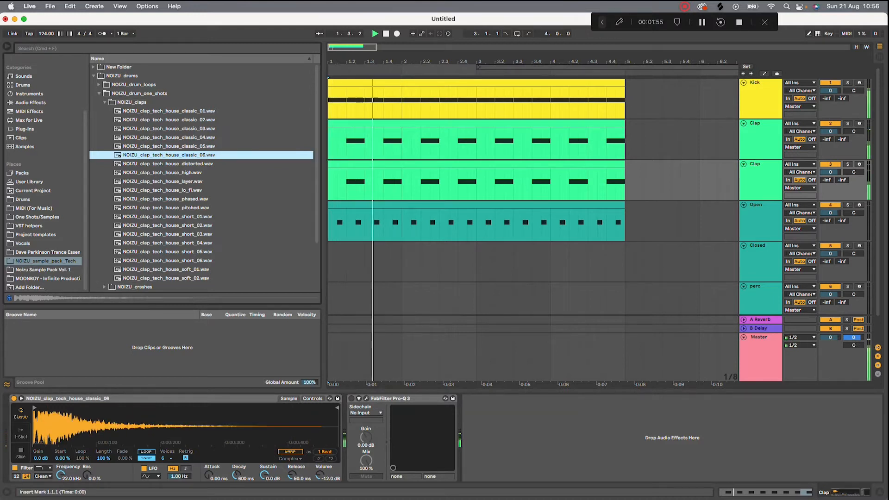
{"action": "key", "text": "space"}
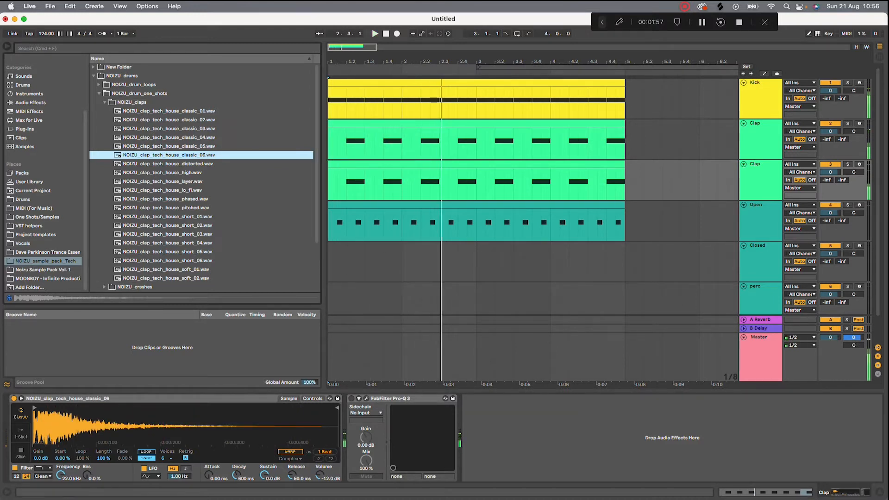
Search the audio effects for "eq" and add EQ Eight to the duplicated Clap track.
{"action": "left_click", "coordinate": [30, 102]}
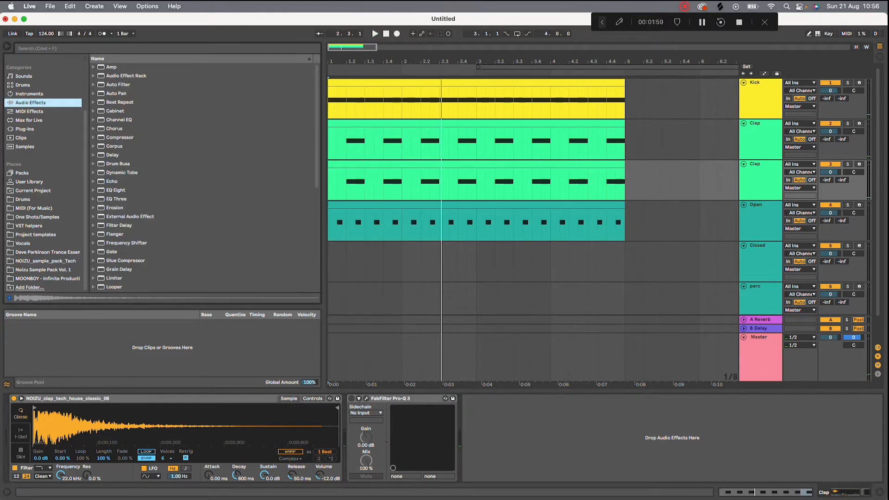
{"action": "key", "text": "super+f"}
{"action": "type", "text": "eq"}
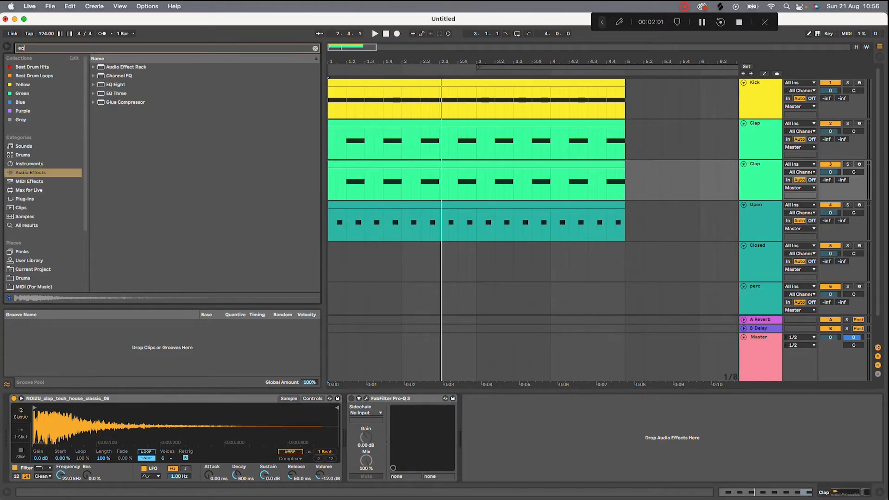
{"action": "key", "text": "Down"}
{"action": "key", "text": "Down"}
{"action": "key", "text": "Down"}
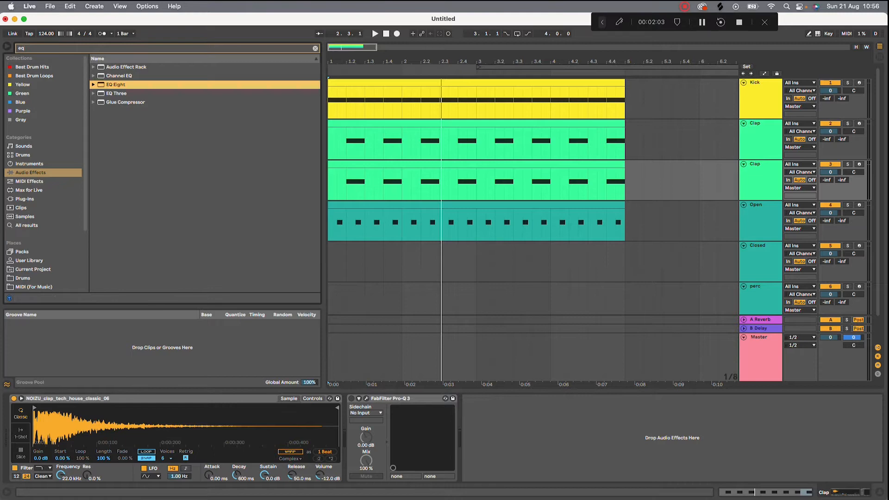
{"action": "key", "text": "Return"}
Lower the highs with EQ Eight's band 4 shelf and boost band 3 to about 1.86 dB at 938 Hz.
{"action": "left_click_drag", "start_coordinate": [625, 433], "coordinate": [611, 443]}
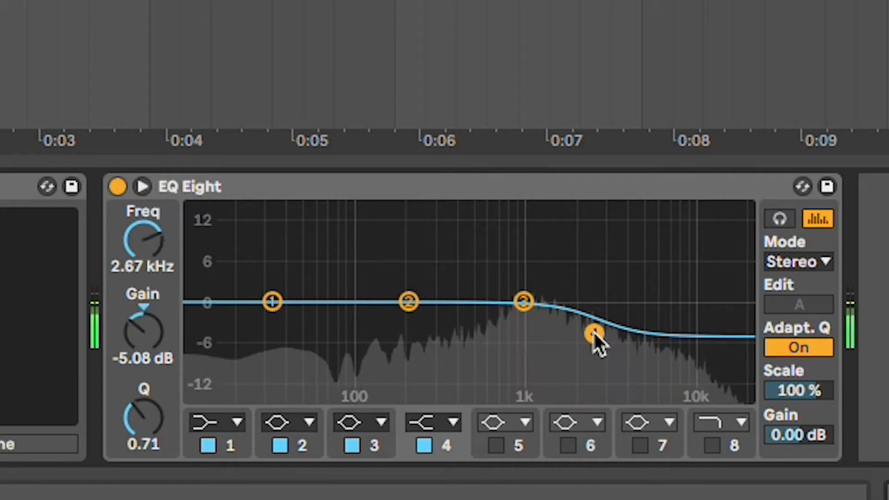
{"action": "left_click_drag", "start_coordinate": [594, 333], "coordinate": [613, 347]}
{"action": "mouse_move", "coordinate": [524, 301]}
{"action": "left_mouse_down"}
{"action": "mouse_move", "coordinate": [519, 273]}
{"action": "mouse_move", "coordinate": [548, 290]}
{"action": "mouse_move", "coordinate": [454, 275]}
{"action": "mouse_move", "coordinate": [480, 294]}
{"action": "mouse_move", "coordinate": [519, 290]}
{"action": "left_mouse_up"}
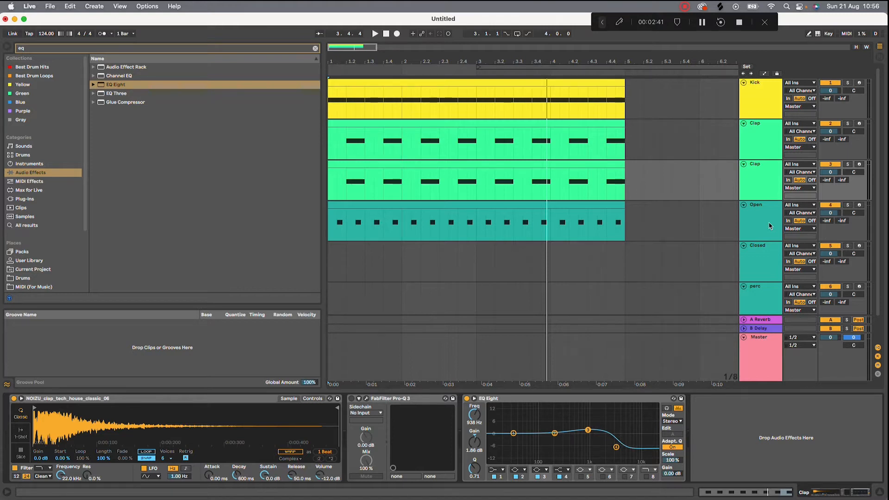
Select the Open hi-hat track and clear the browser search.
{"action": "left_click", "coordinate": [761, 221]}
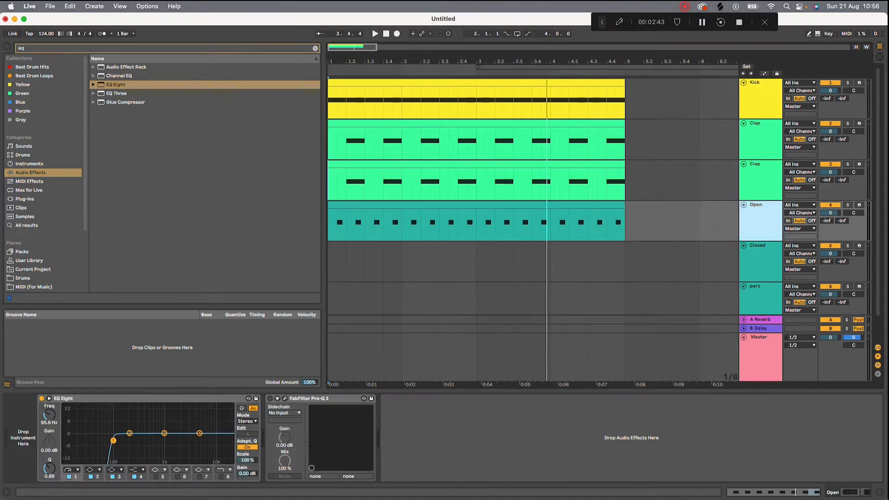
{"action": "left_click", "coordinate": [315, 48]}
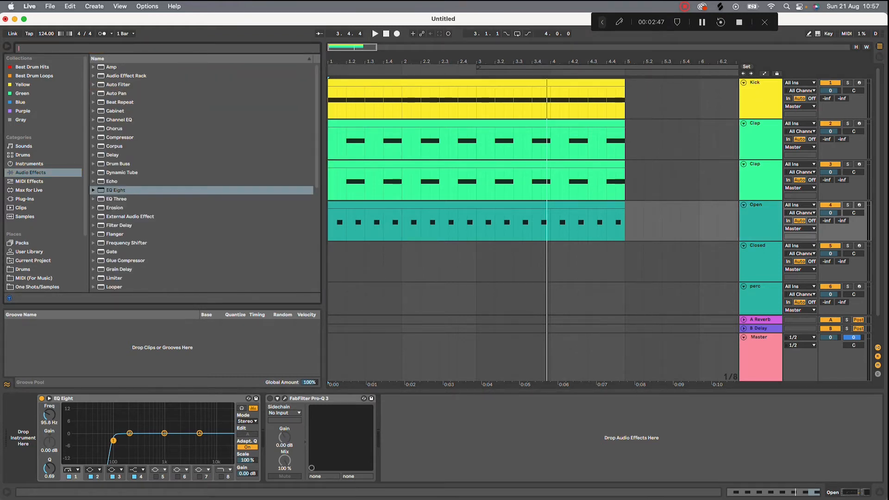
{"action": "type", "text": "hi"}
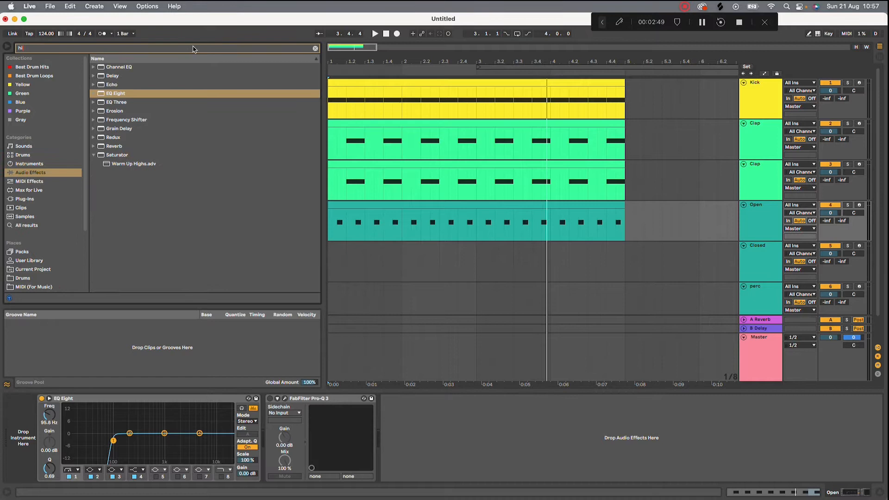
{"action": "key", "text": "BackSpace"}
{"action": "key", "text": "BackSpace"}
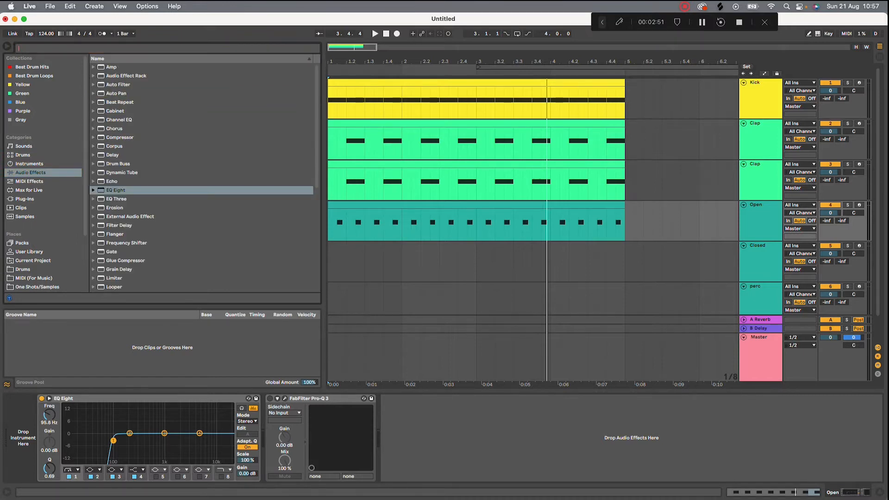
Collapse the NOIZU_claps folder in the NOIZU_sample_pack_Tech library and open the NOIZU_hihats folder.
{"action": "scroll", "coordinate": [42, 253], "scroll_direction": "down", "scroll_amount": 5}
{"action": "left_click", "coordinate": [42, 253]}
{"action": "left_click", "coordinate": [43, 261]}
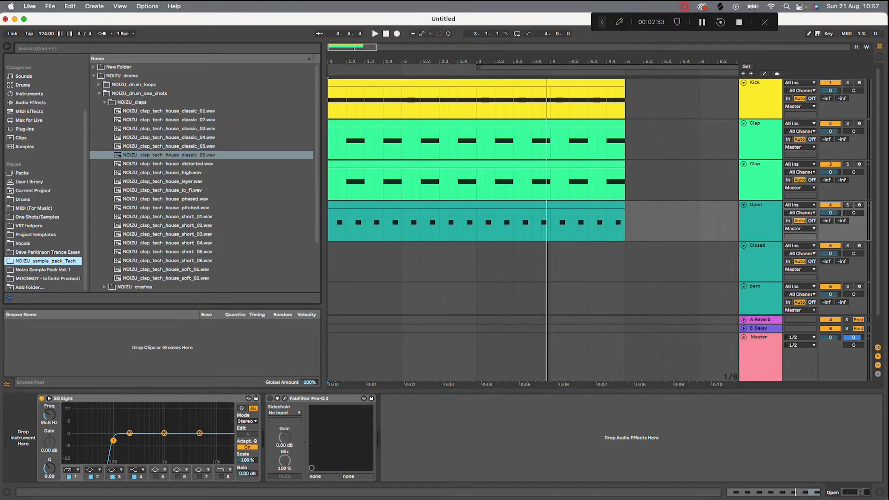
{"action": "left_click", "coordinate": [105, 102]}
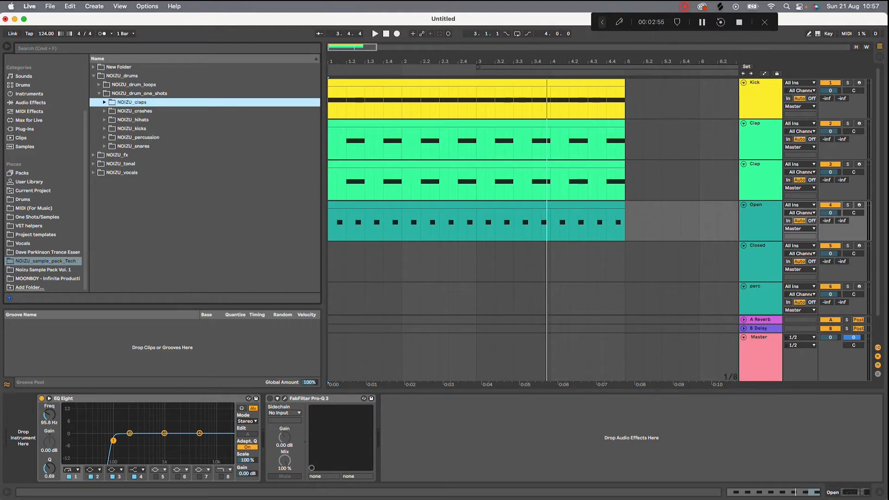
{"action": "left_click", "coordinate": [105, 120]}
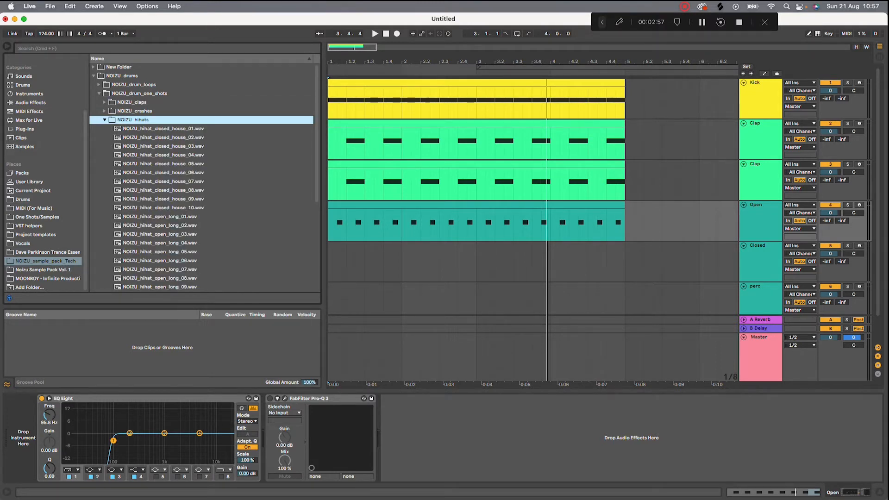
Audition the NOIZU_hihat_open_long samples in the NOIZU_hihats folder.
{"action": "left_click", "coordinate": [160, 243]}
{"action": "left_click", "coordinate": [160, 225]}
{"action": "left_click", "coordinate": [160, 235]}
{"action": "left_click", "coordinate": [160, 225]}
{"action": "left_click", "coordinate": [160, 217]}
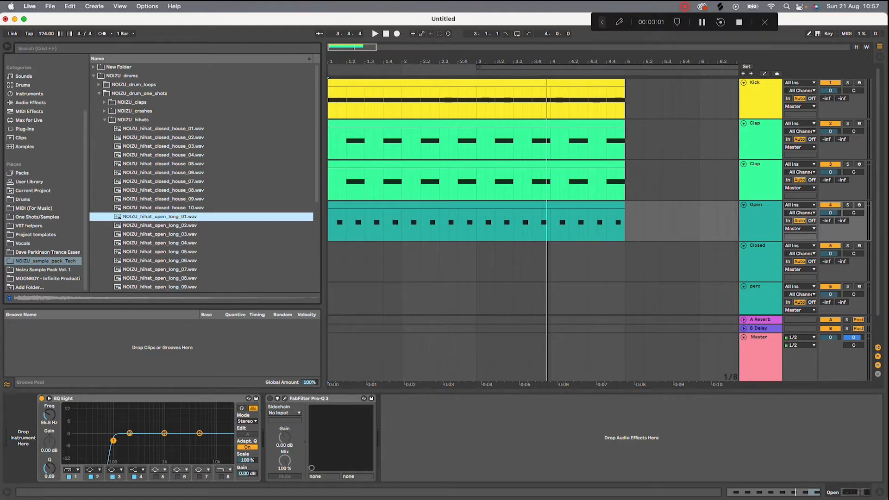
{"action": "left_click", "coordinate": [160, 252]}
{"action": "left_click", "coordinate": [160, 261]}
{"action": "left_click", "coordinate": [159, 279]}
{"action": "left_click", "coordinate": [160, 270]}
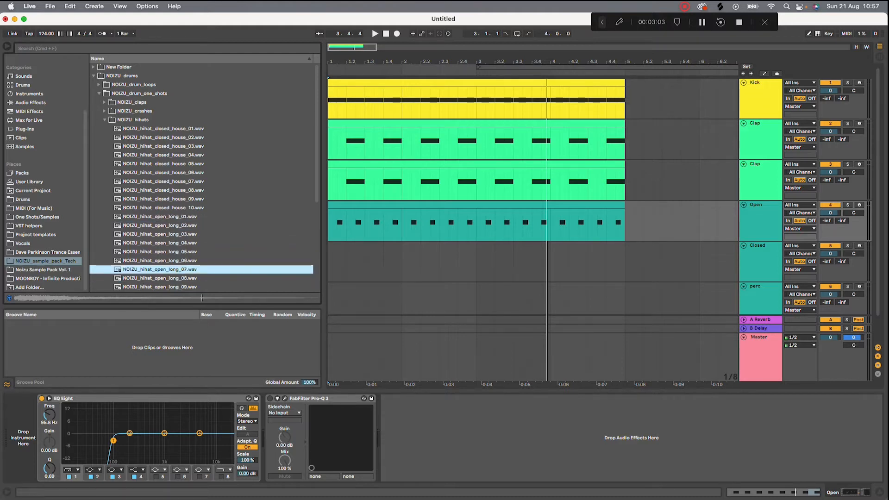
Load NOIZU_hihat_open_long_02.wav onto the Open track and play the loop with it.
{"action": "left_click", "coordinate": [160, 226]}
{"action": "key", "text": "Down"}
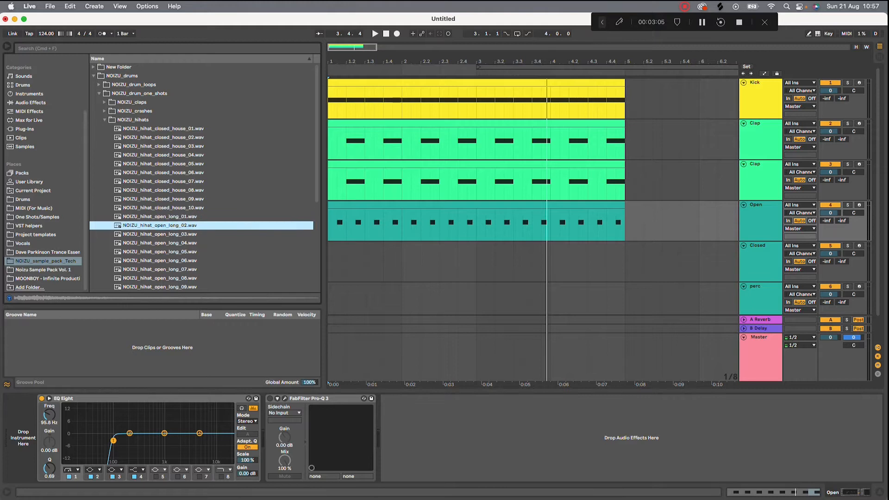
{"action": "key", "text": "Return"}
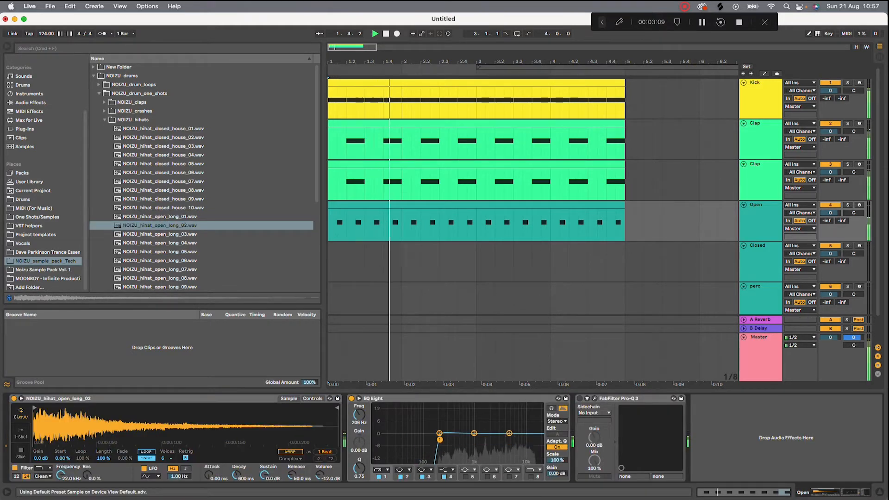
{"action": "key", "text": "space"}
Open the Open track's clip, lengthen the C3 note at 1.4.3 to end at 2.1.1 and play the loop.
{"action": "double_click", "coordinate": [477, 205]}
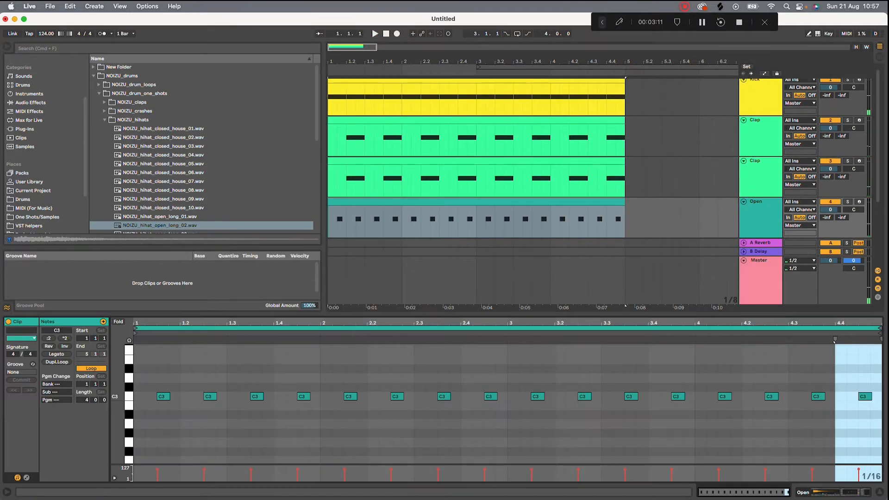
{"action": "key", "text": "super+a"}
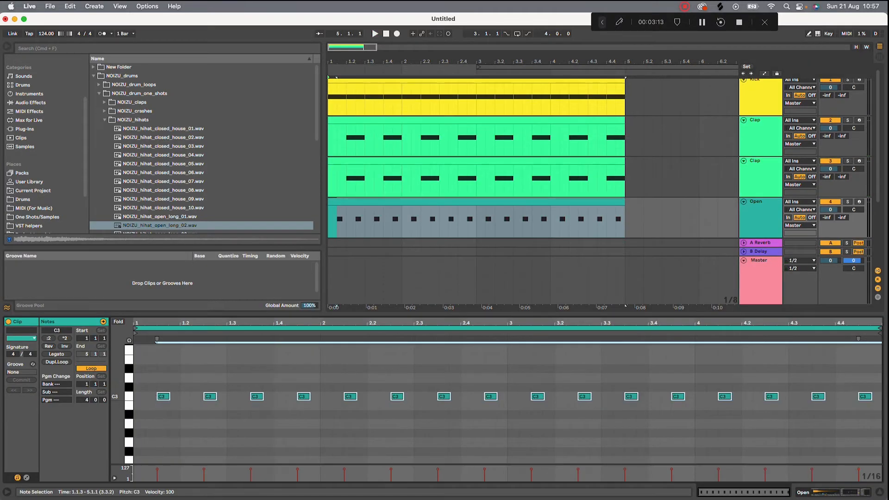
{"action": "left_click", "coordinate": [446, 305]}
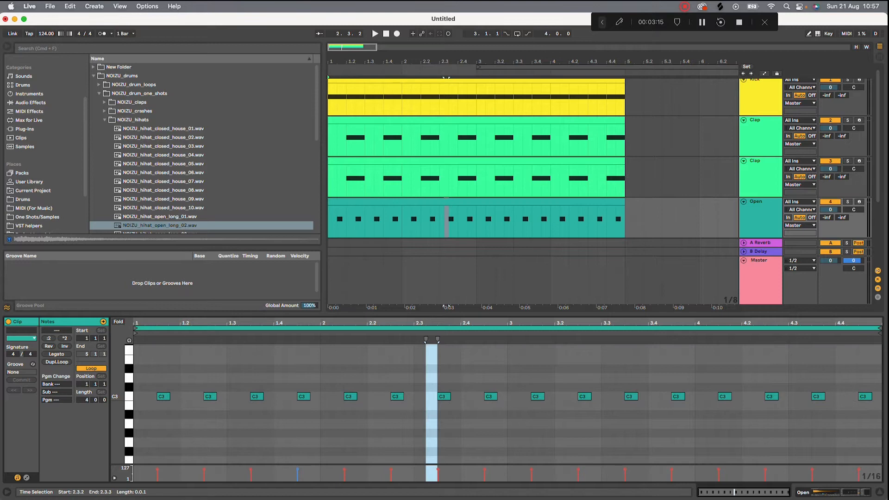
{"action": "left_click_drag", "start_coordinate": [309, 397], "coordinate": [320, 396]}
{"action": "key", "text": "space"}
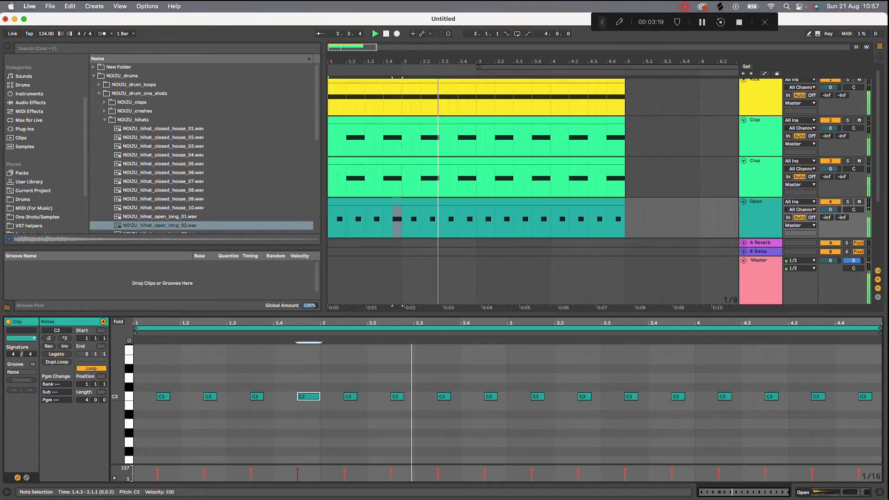
{"action": "key", "text": "space"}
Try an extra C3 note at 2.4.1, replace it with one at 2.4.4 and play the loop.
{"action": "double_click", "coordinate": [466, 397]}
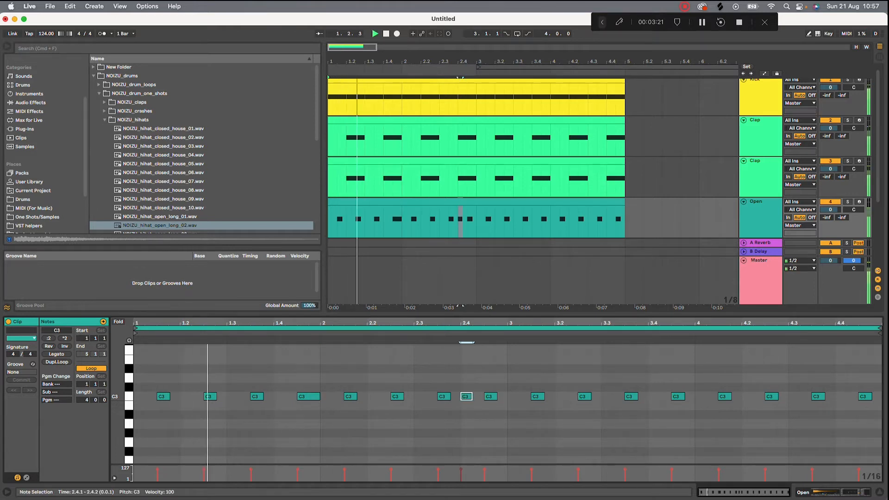
{"action": "left_click_drag", "start_coordinate": [496, 397], "coordinate": [503, 397]}
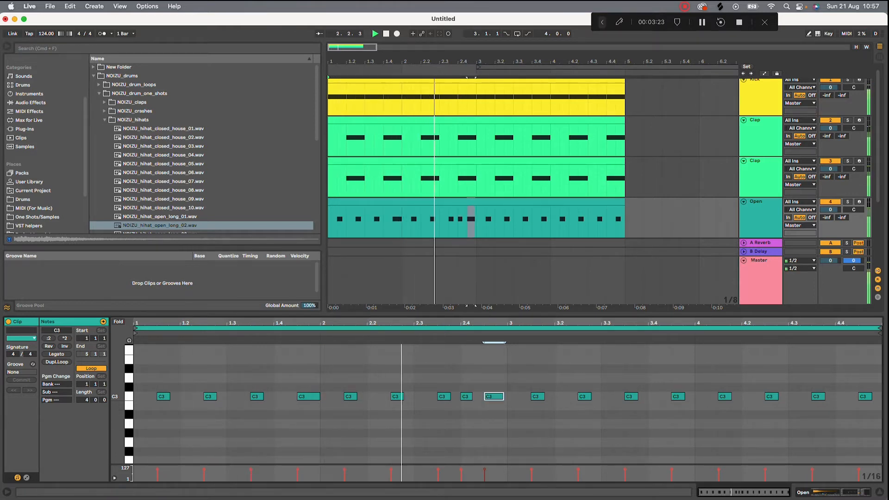
{"action": "key", "text": "space"}
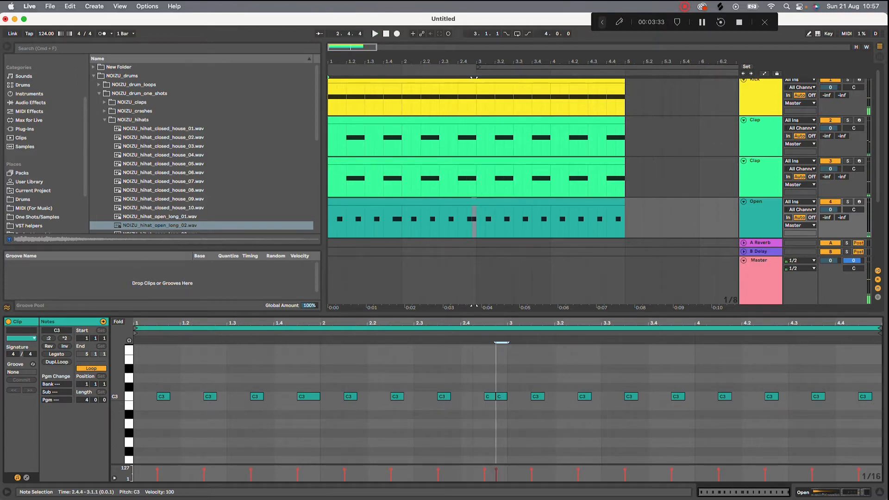
{"action": "key", "text": "space"}
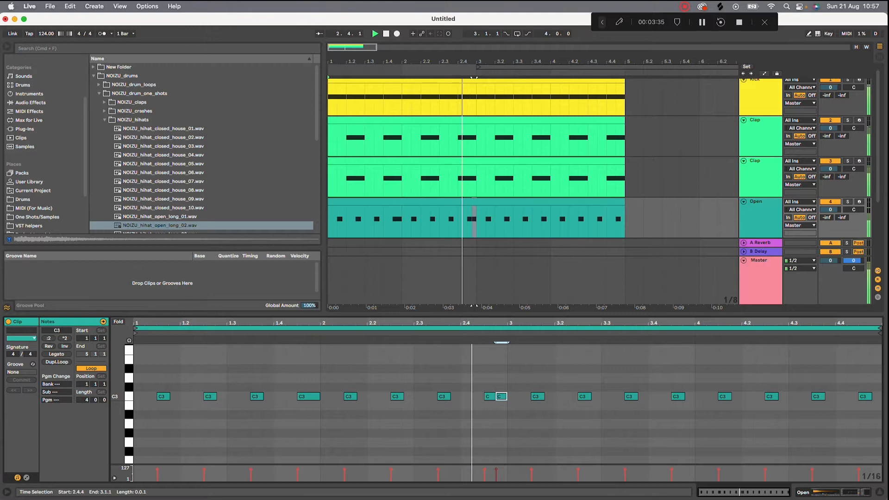
{"action": "key", "text": "space"}
{"action": "key", "text": "space"}
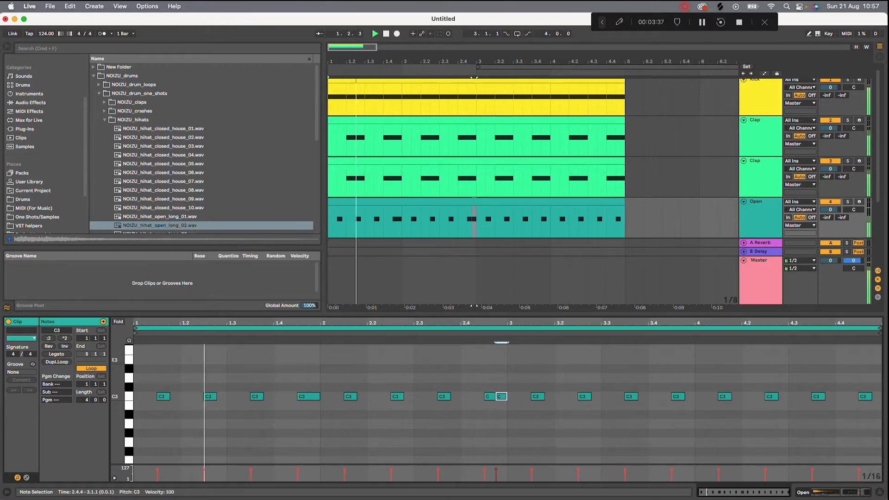
Lengthen the C3 hi-hat note at 2.3.3 to end at 2.4.2 and play the loop.
{"action": "left_click_drag", "start_coordinate": [450, 397], "coordinate": [472, 397]}
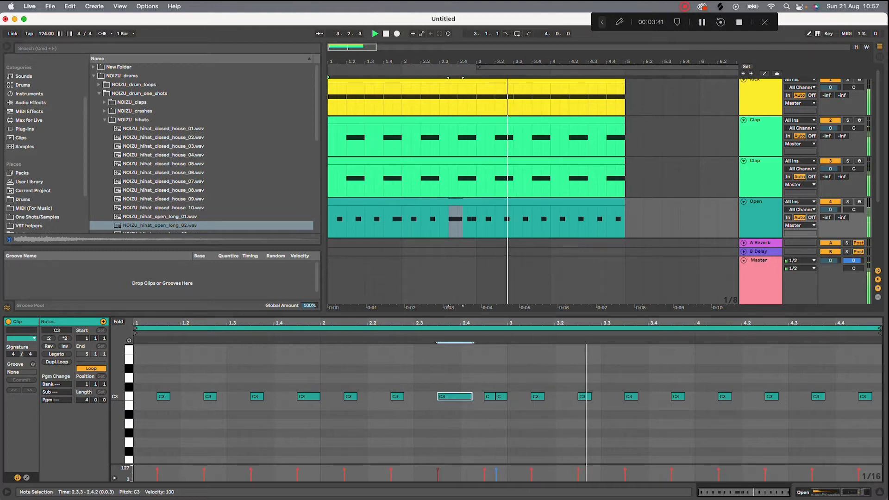
{"action": "left_click_drag", "start_coordinate": [508, 397], "coordinate": [519, 397]}
{"action": "key", "text": "space"}
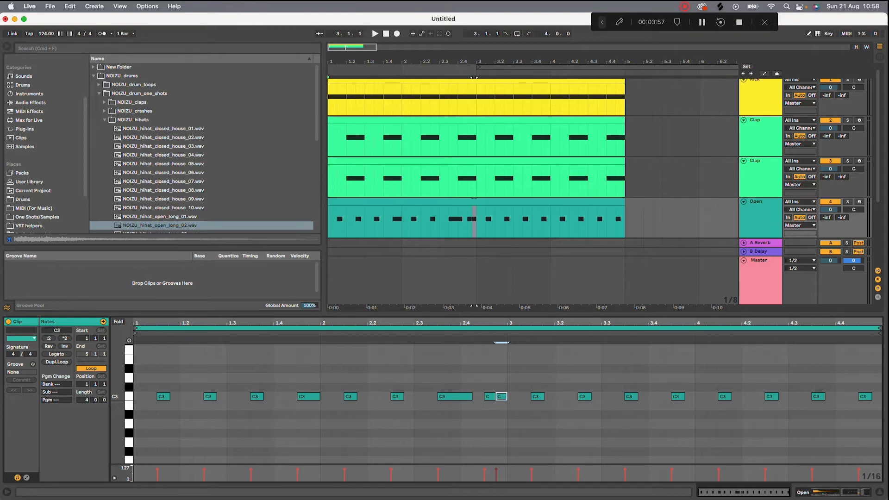
Duplicate the Open track and fill the first two beats of the copied clip with sixteenth C3 notes.
{"action": "mouse_move", "coordinate": [375, 484]}
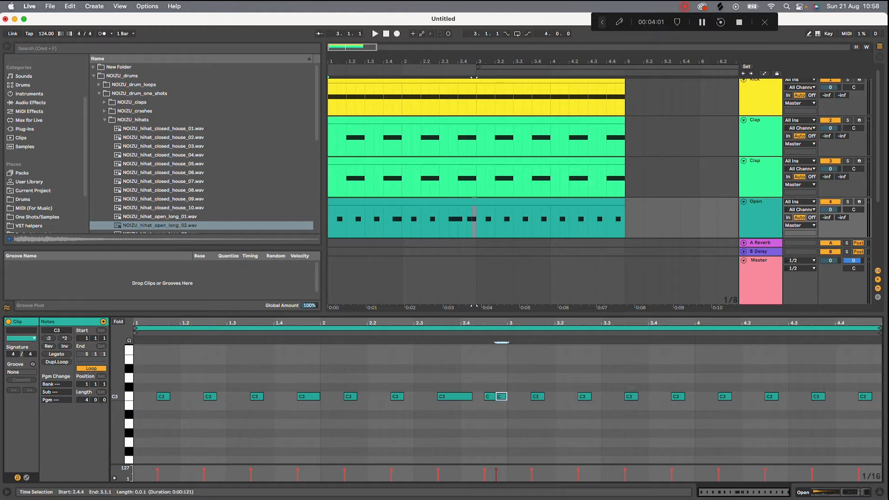
{"action": "right_click", "coordinate": [661, 209]}
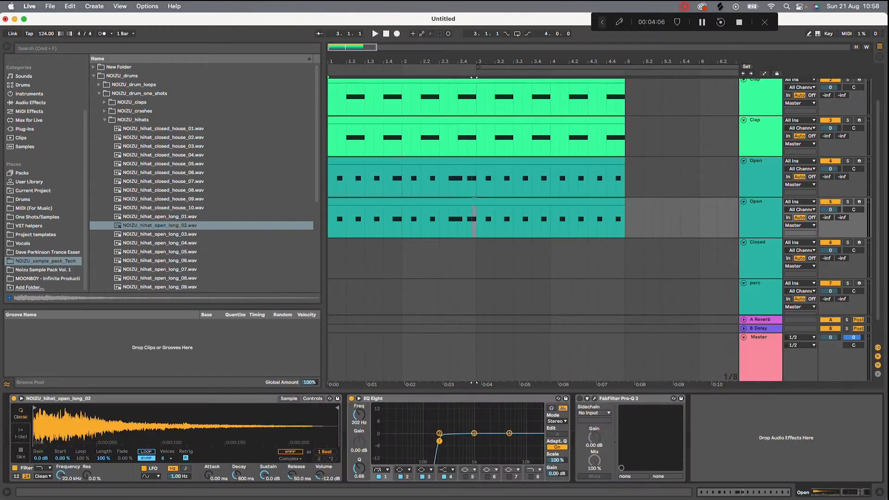
{"action": "left_click", "coordinate": [474, 217]}
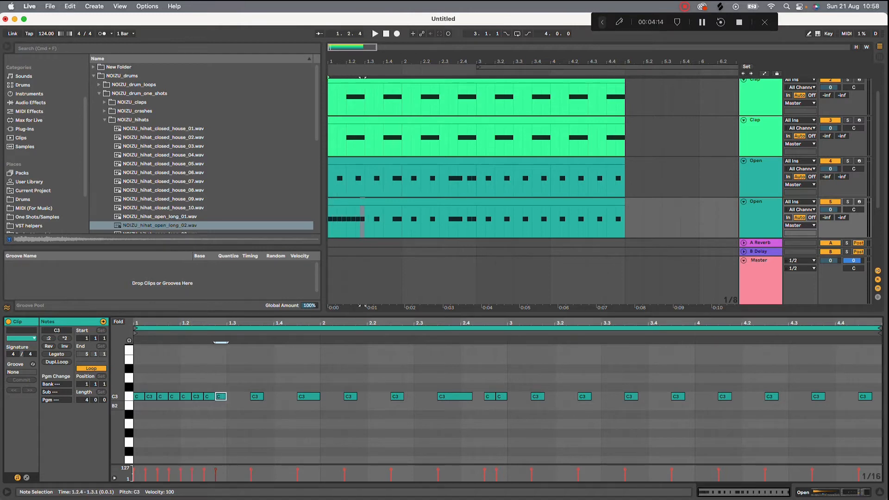
Repeat the sixteenth C3 notes across the whole copied clip up to bar 5 and show the track's devices.
{"action": "left_click_drag", "start_coordinate": [140, 386], "coordinate": [278, 431]}
{"action": "key", "text": "super+d"}
{"action": "key", "text": "super+d"}
{"action": "key", "text": "super+d"}
{"action": "key", "text": "super+d"}
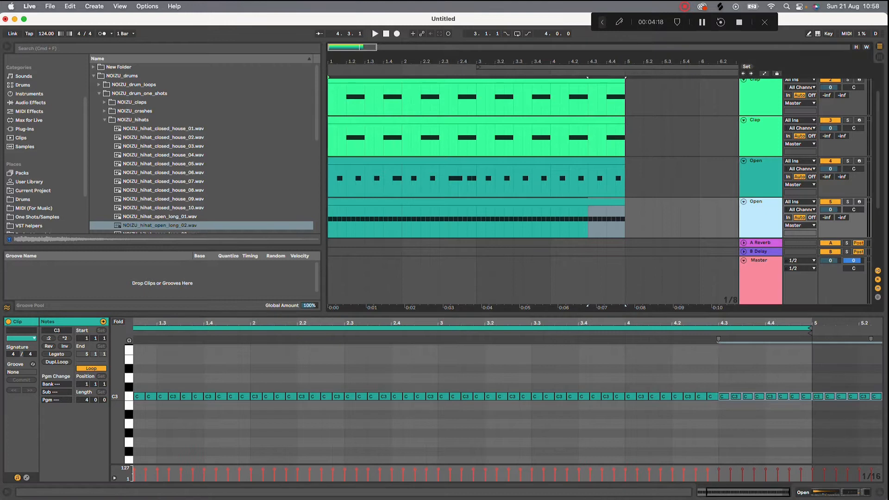
{"action": "key", "text": "shift+Tab"}
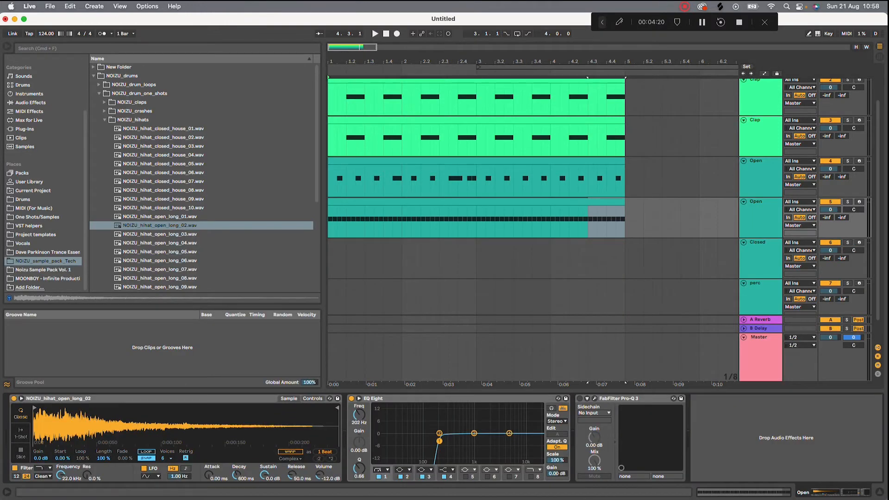
Replace the copied Open track's sample with NOIZU_hihat_closed_house_04.wav and lower that track's volume to -2.8 dB during playback.
{"action": "left_click", "coordinate": [105, 120]}
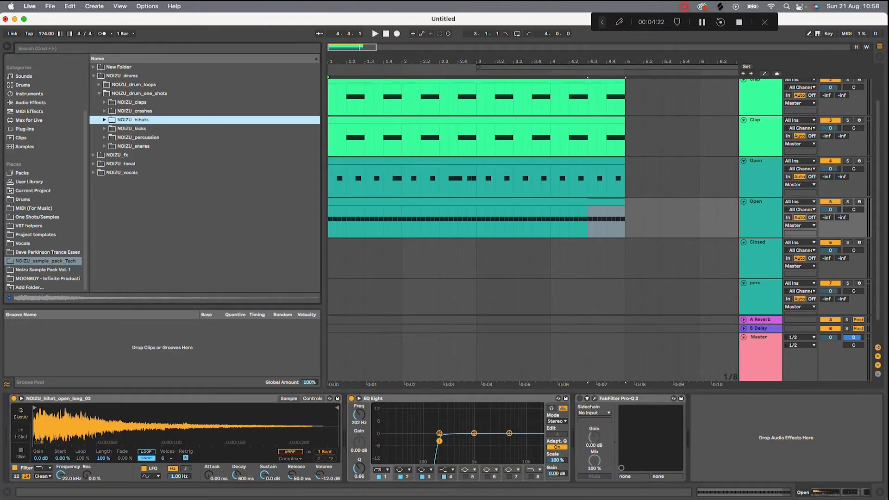
{"action": "left_click", "coordinate": [105, 120]}
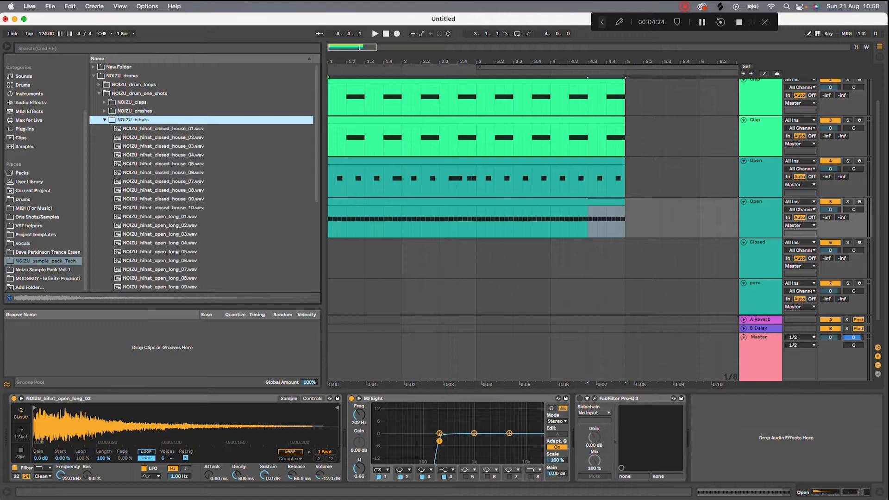
{"action": "left_click", "coordinate": [163, 172]}
{"action": "key", "text": "Up"}
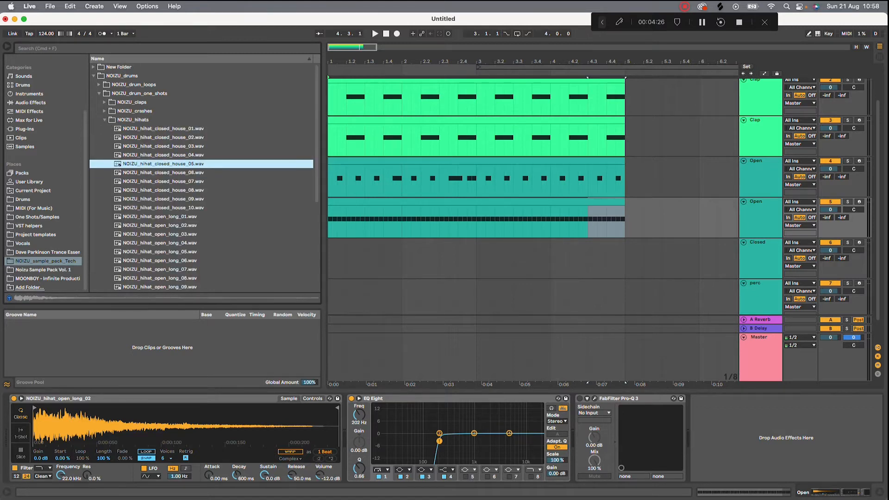
{"action": "key", "text": "Up"}
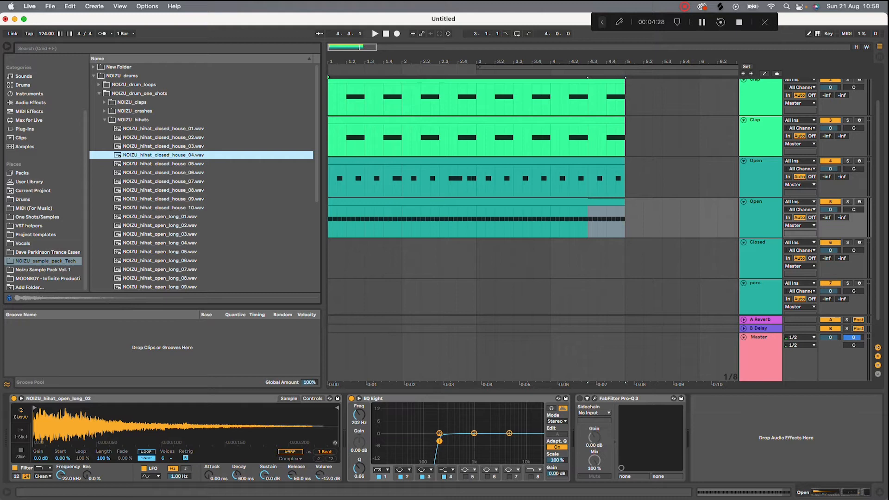
{"action": "key", "text": "Return"}
{"action": "key", "text": "space"}
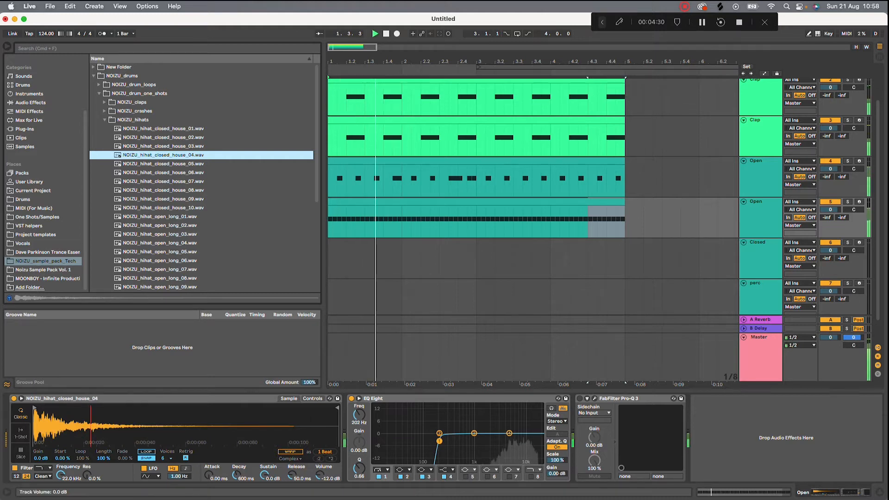
{"action": "left_click_drag", "start_coordinate": [831, 210], "coordinate": [830, 217]}
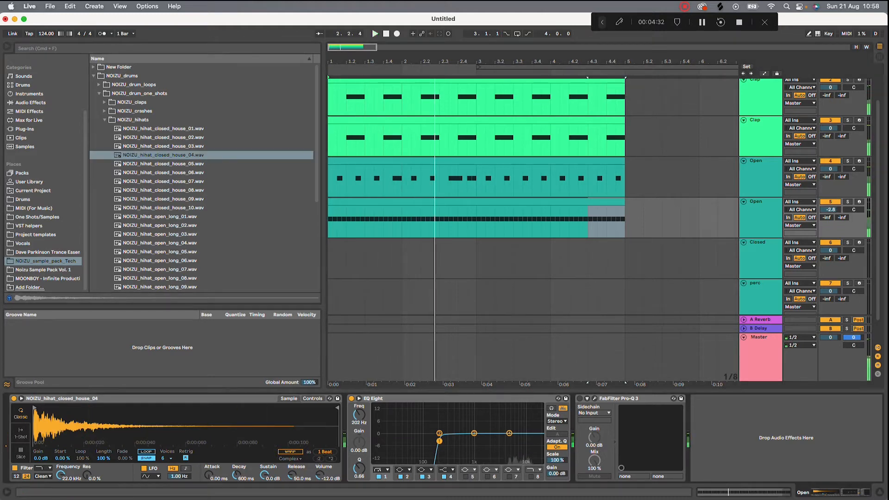
Add a Compressor to the copied Open track and enable its sidechain with Kick, Post FX as the source.
{"action": "key", "text": "super+f"}
{"action": "type", "text": "compr"}
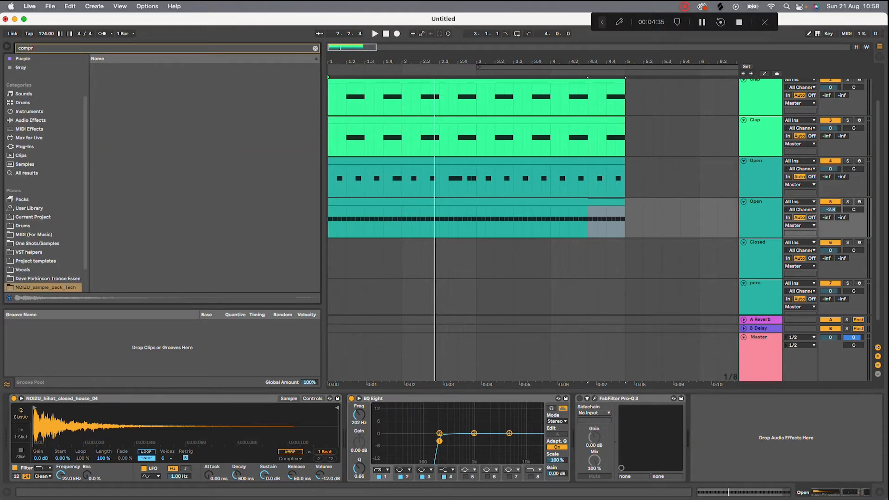
{"action": "left_click", "coordinate": [31, 120]}
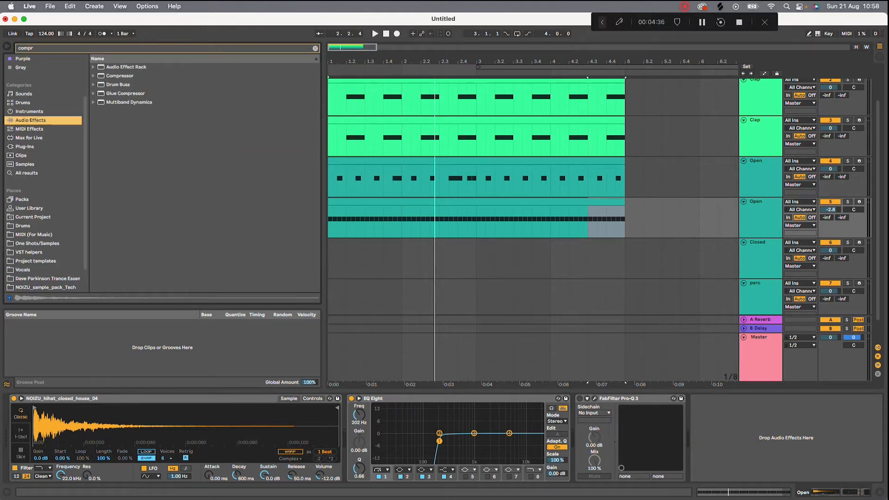
{"action": "double_click", "coordinate": [120, 76]}
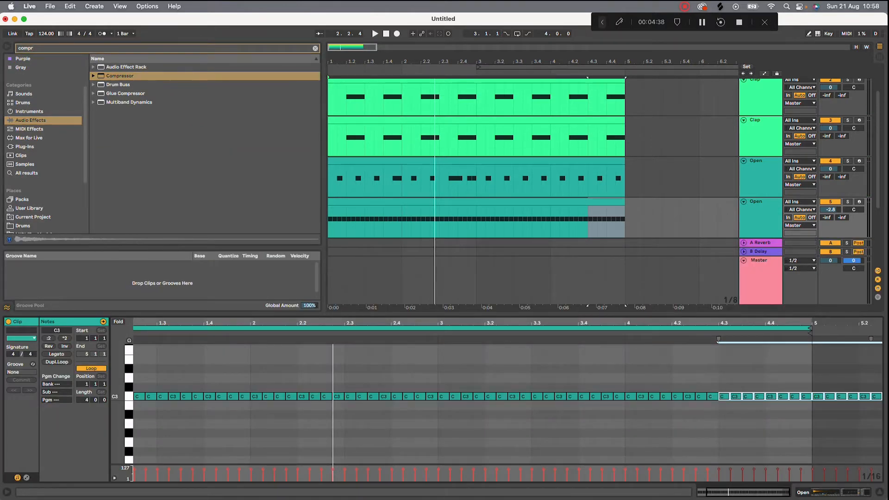
{"action": "key", "text": "shift+Tab"}
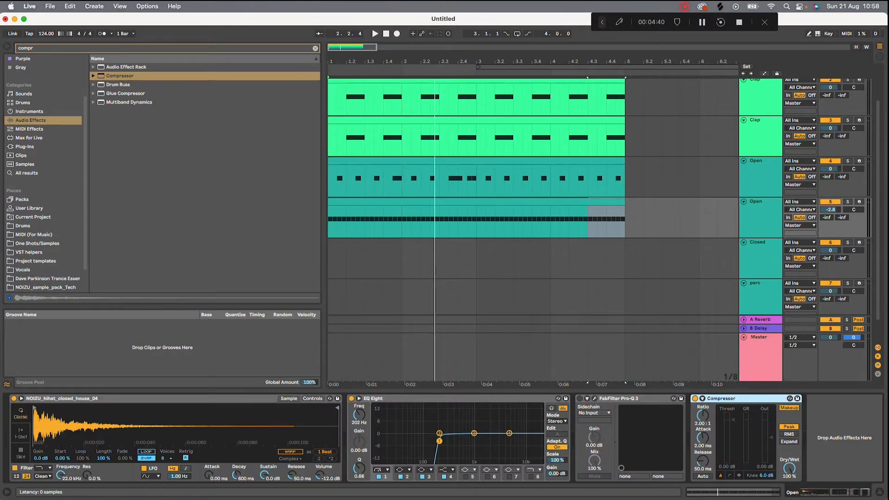
{"action": "left_click", "coordinate": [703, 399]}
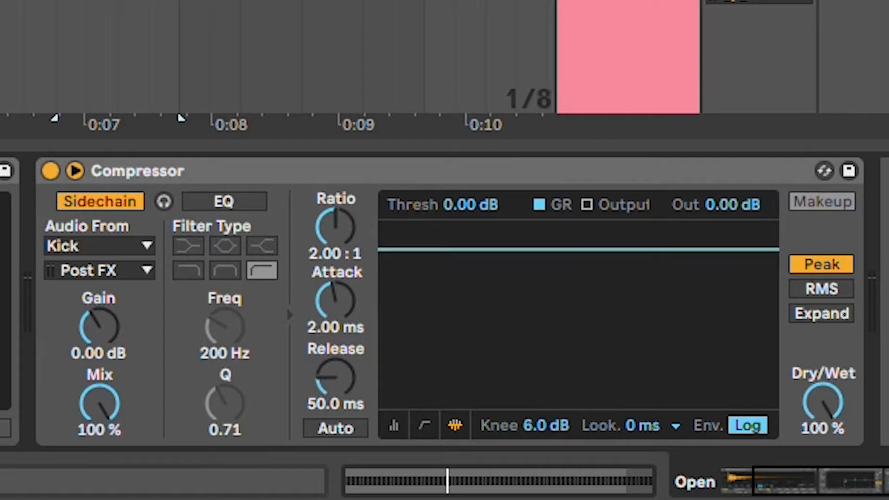
Set the sidechain Compressor's threshold to -34.0 dB, attack to 0.11 ms and ratio to 1.56:1.
{"action": "mouse_move", "coordinate": [335, 227]}
{"action": "left_mouse_down"}
{"action": "mouse_move", "coordinate": [336, 244]}
{"action": "mouse_move", "coordinate": [335, 222]}
{"action": "left_mouse_up"}
{"action": "left_click_drag", "start_coordinate": [579, 250], "coordinate": [534, 371]}
{"action": "left_click_drag", "start_coordinate": [336, 301], "coordinate": [336, 333]}
{"action": "left_click_drag", "start_coordinate": [335, 227], "coordinate": [337, 208]}
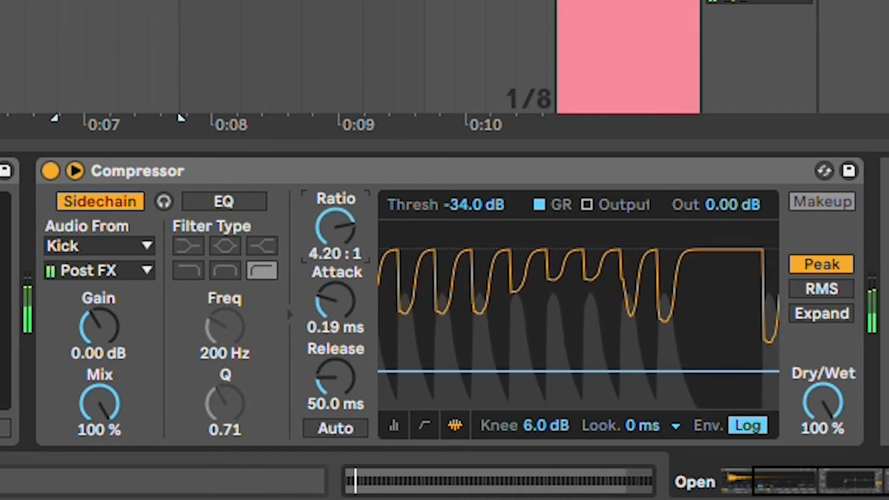
{"action": "left_click_drag", "start_coordinate": [336, 301], "coordinate": [336, 319]}
{"action": "left_click_drag", "start_coordinate": [336, 227], "coordinate": [336, 239]}
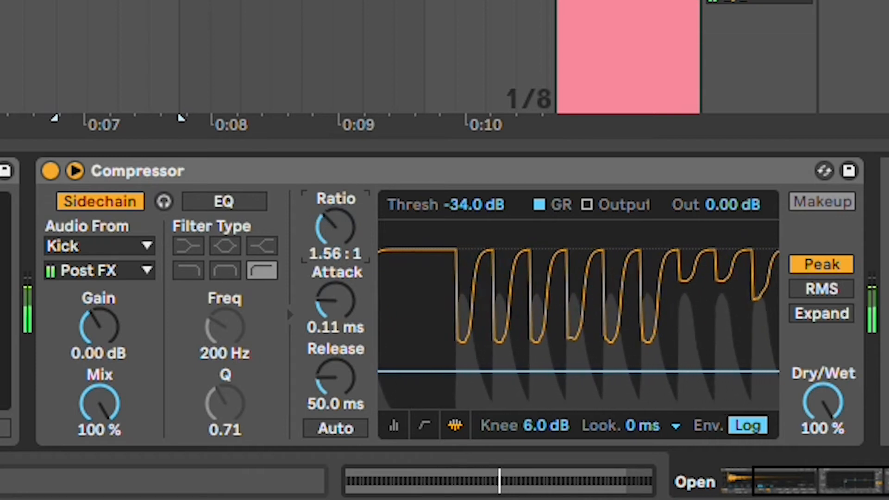
Change the Compressor's sidechain source to the original Open track and play the loop.
{"action": "left_click", "coordinate": [100, 246]}
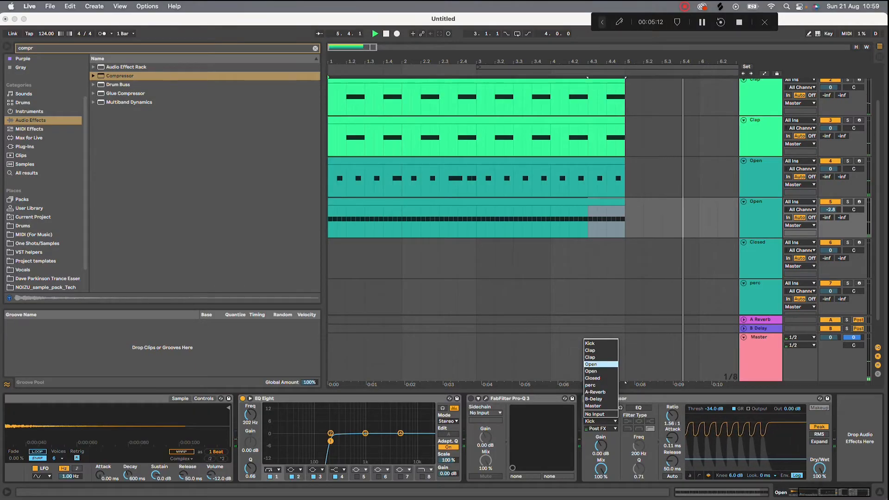
{"action": "left_click", "coordinate": [66, 80]}
{"action": "key", "text": "space"}
{"action": "key", "text": "space"}
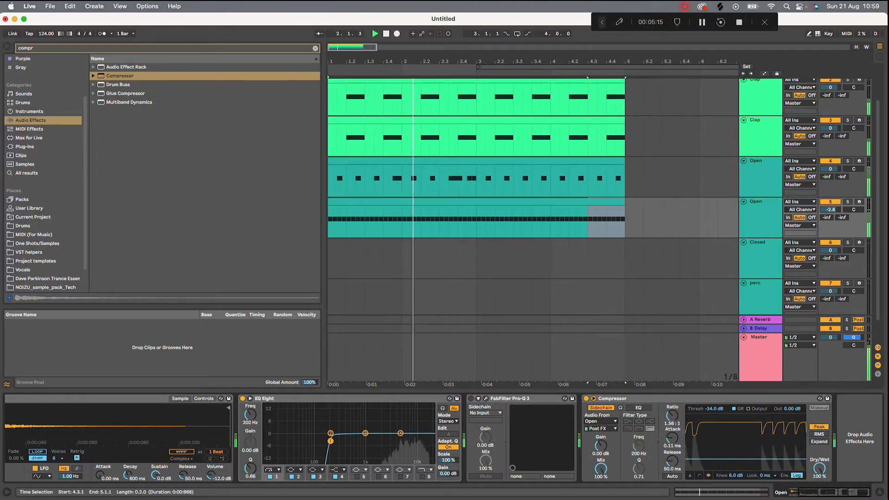
Duplicate the Compressor, set the copy's sidechain source to Kick and play the loop.
{"action": "left_click", "coordinate": [641, 399]}
{"action": "key", "text": "space"}
{"action": "key", "text": "super+d"}
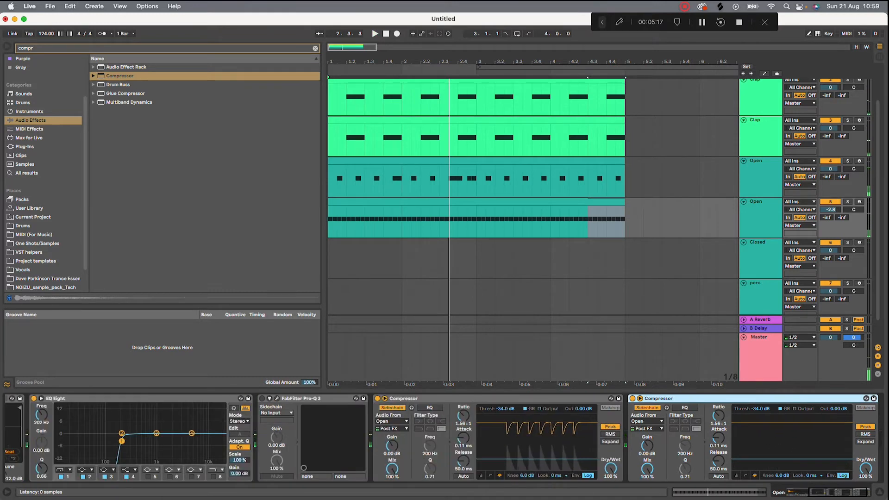
{"action": "left_click", "coordinate": [647, 421]}
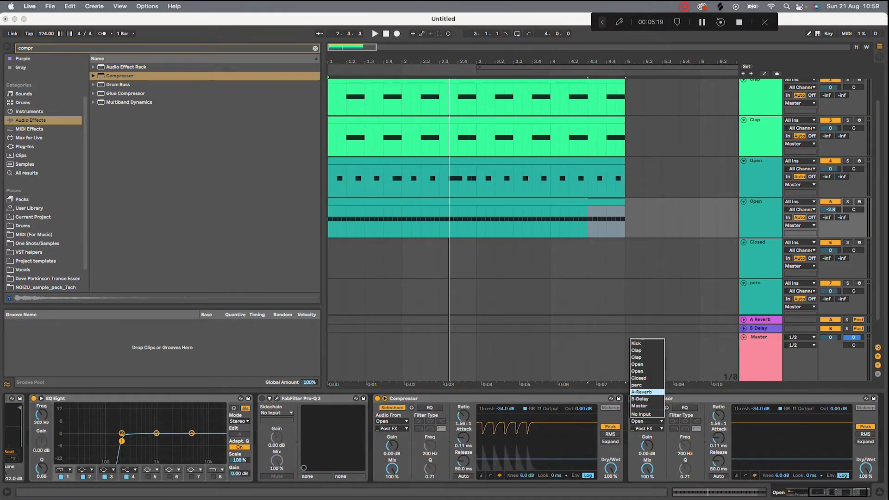
{"action": "left_click", "coordinate": [638, 349]}
{"action": "key", "text": "space"}
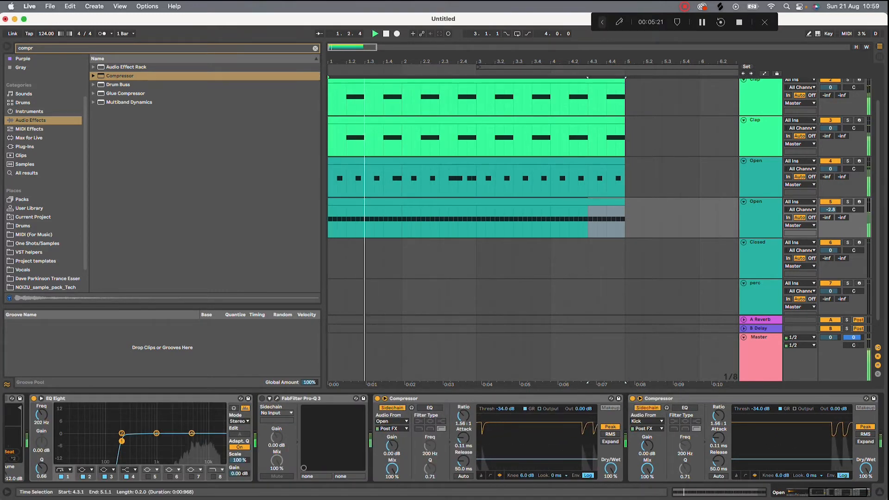
{"action": "key", "text": "space"}
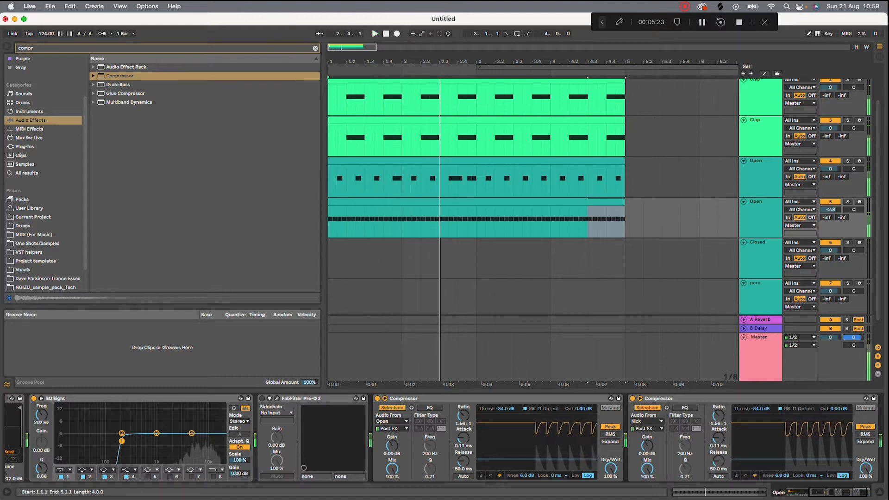
Open the sixteenth hi-hat clip's groove choices and apply the MPC 16 Swing-60 groove.
{"action": "left_click", "coordinate": [477, 223]}
{"action": "double_click", "coordinate": [477, 202]}
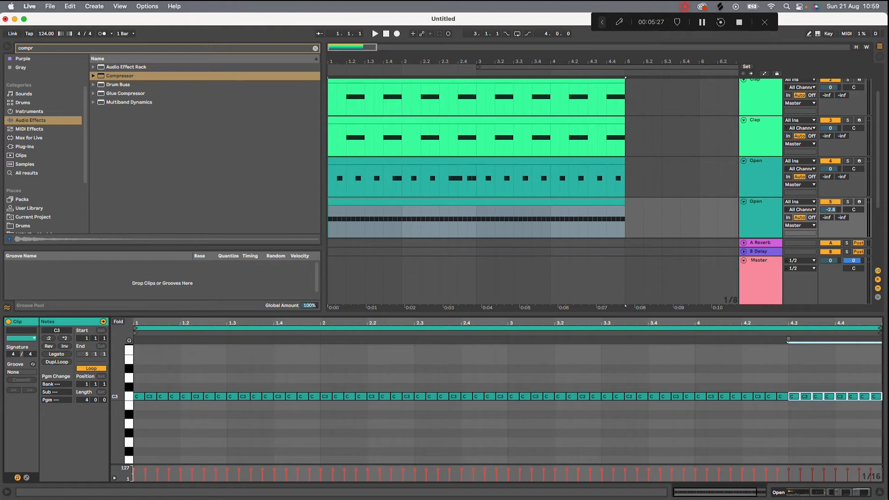
{"action": "left_click", "coordinate": [33, 365]}
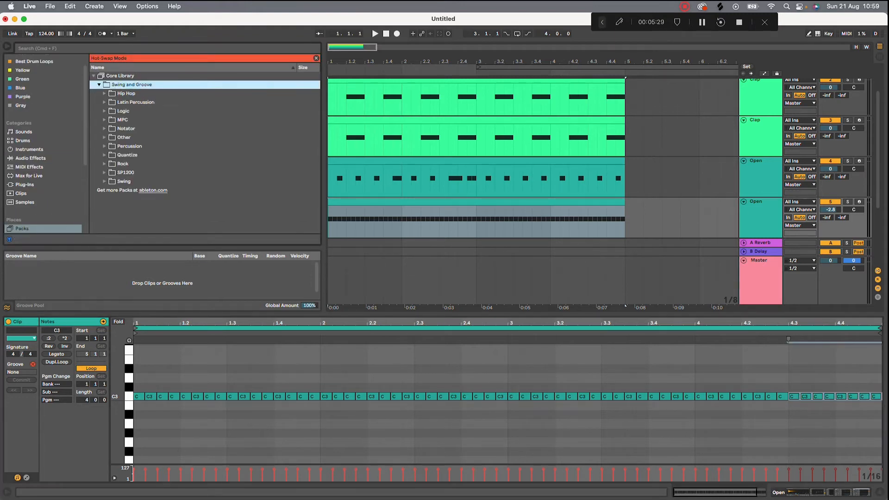
{"action": "left_click", "coordinate": [105, 120]}
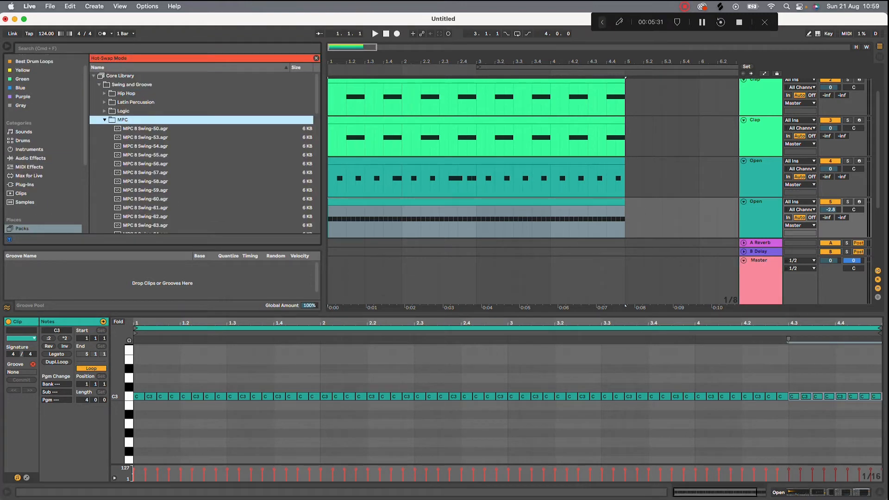
{"action": "scroll", "coordinate": [202, 153], "scroll_direction": "down", "scroll_amount": 10}
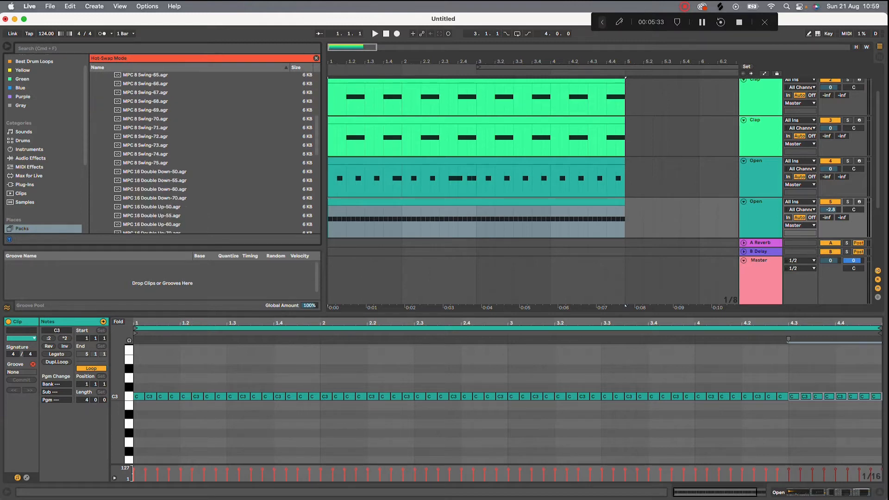
{"action": "scroll", "coordinate": [201, 153], "scroll_direction": "down", "scroll_amount": 3}
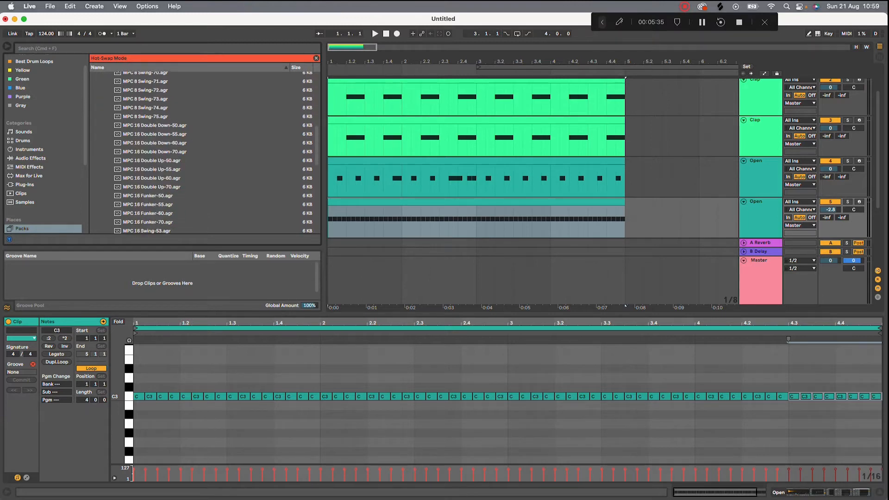
{"action": "scroll", "coordinate": [201, 152], "scroll_direction": "down", "scroll_amount": 5}
{"action": "scroll", "coordinate": [202, 153], "scroll_direction": "down", "scroll_amount": 2}
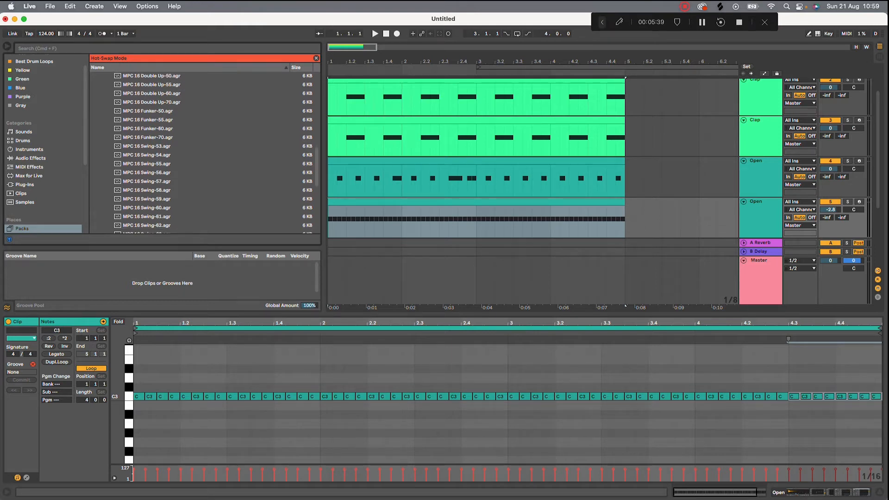
{"action": "double_click", "coordinate": [147, 208]}
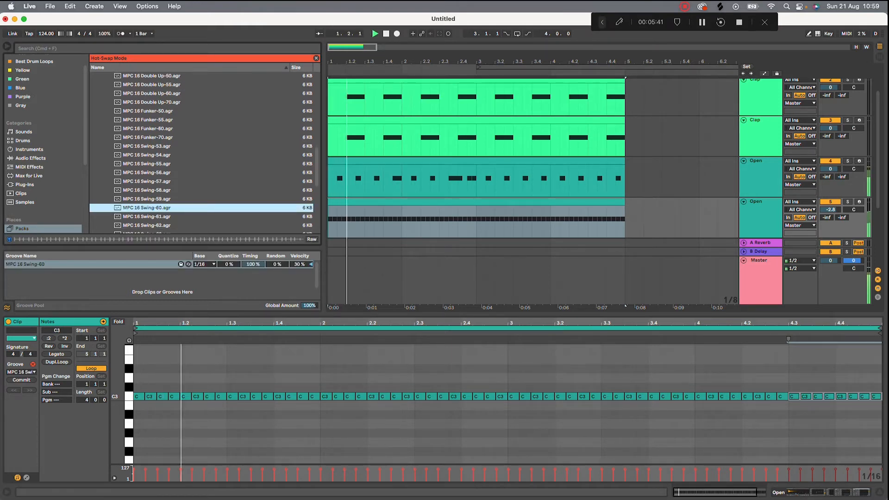
Try the MPC 16 Swing-58 and MPC 16 Swing-62 grooves on the hi-hat clip, playing the loop with each.
{"action": "double_click", "coordinate": [147, 191]}
{"action": "key", "text": "space"}
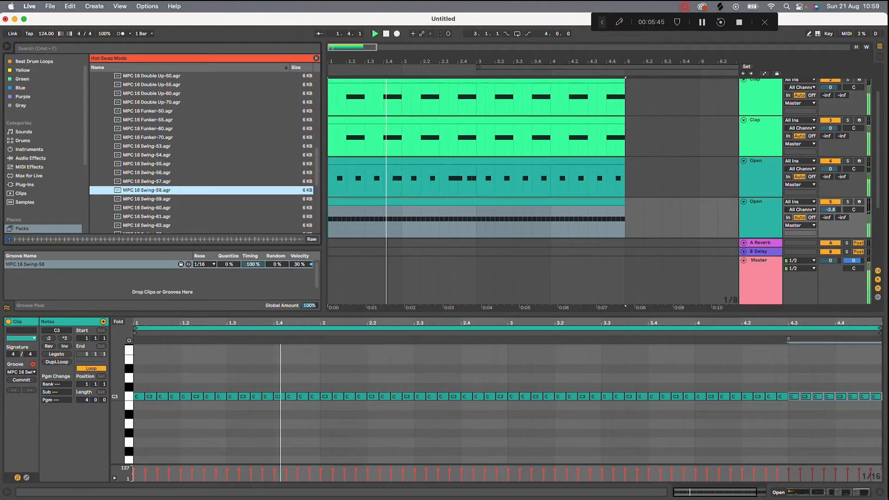
{"action": "left_click", "coordinate": [147, 217]}
{"action": "key", "text": "space"}
{"action": "double_click", "coordinate": [147, 225]}
{"action": "key", "text": "space"}
{"action": "key", "text": "space"}
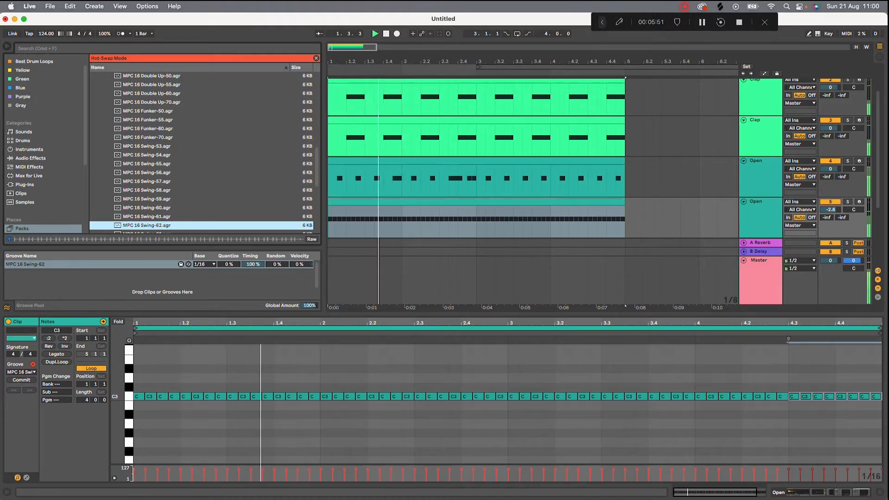
Try the MPC 8 Swing-74, MPC 8 Swing-70 and MPC 8 Swing-61 grooves on the hi-hat clip.
{"action": "scroll", "coordinate": [201, 148], "scroll_direction": "down", "scroll_amount": 7}
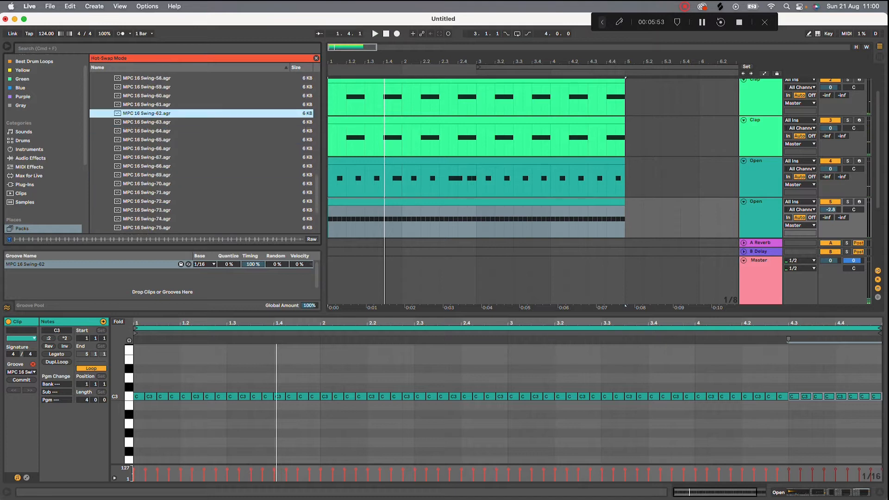
{"action": "scroll", "coordinate": [194, 156], "scroll_direction": "up", "scroll_amount": 10}
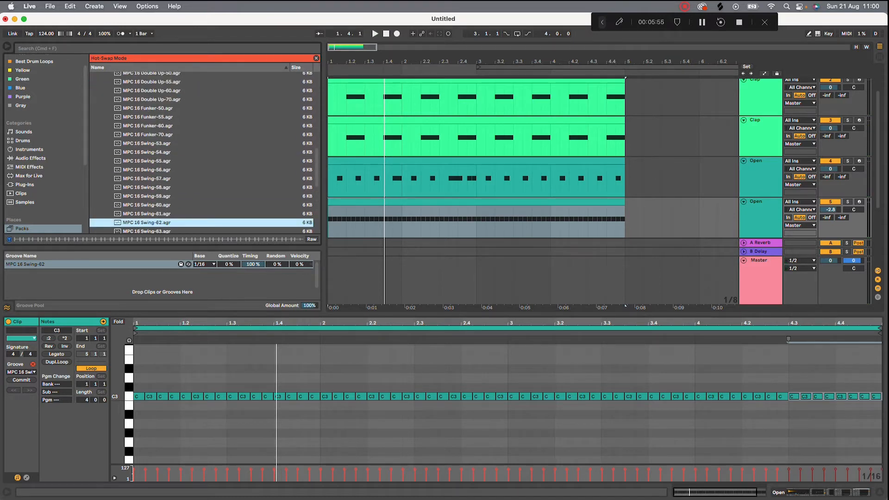
{"action": "left_click", "coordinate": [185, 133]}
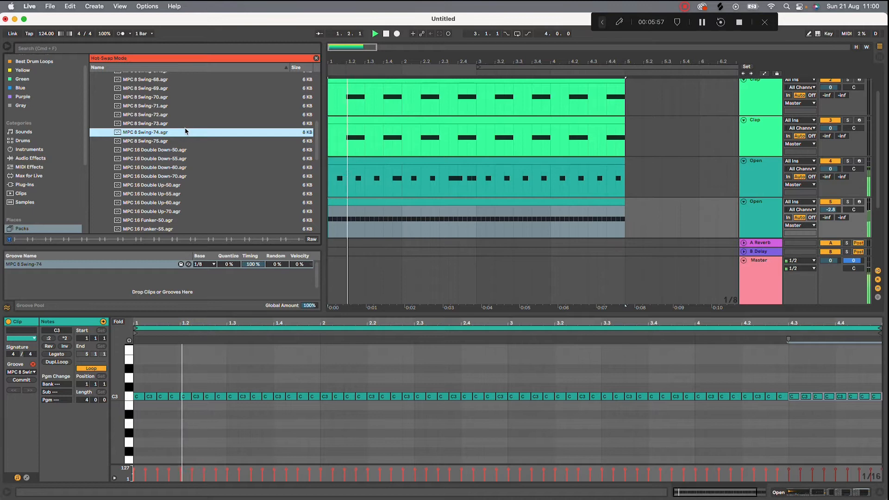
{"action": "left_click", "coordinate": [188, 97]}
{"action": "scroll", "coordinate": [188, 97], "scroll_direction": "up", "scroll_amount": 4}
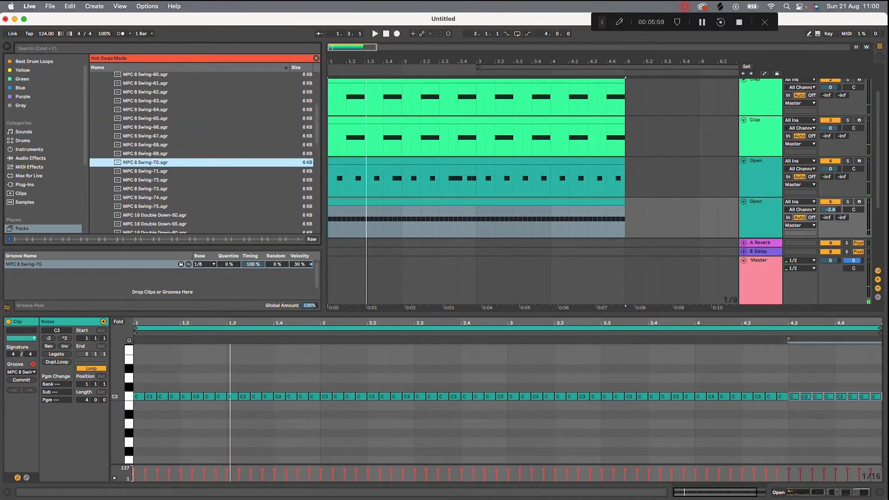
{"action": "left_click", "coordinate": [188, 131]}
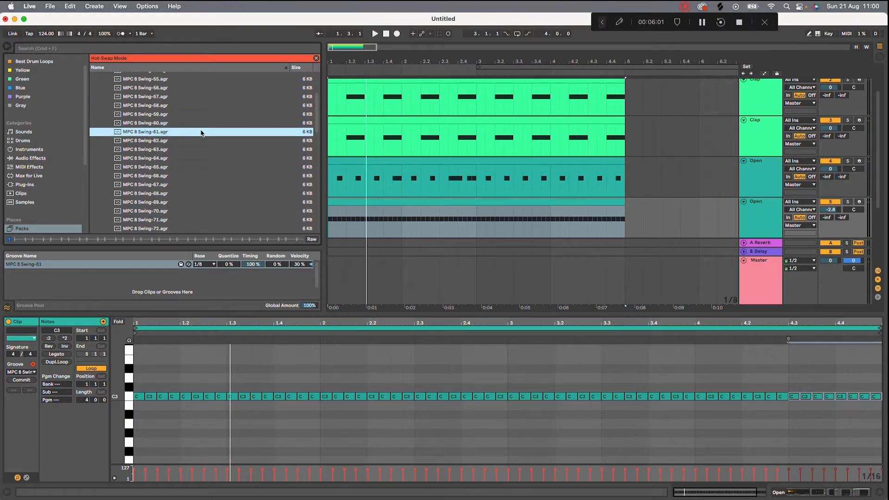
Play the loop with the MPC 8 Swing-58 groove and switch the hi-hat clip to MPC 8 Swing-56.
{"action": "key", "text": "Up"}
{"action": "key", "text": "Up"}
{"action": "key", "text": "Up"}
{"action": "key", "text": "space"}
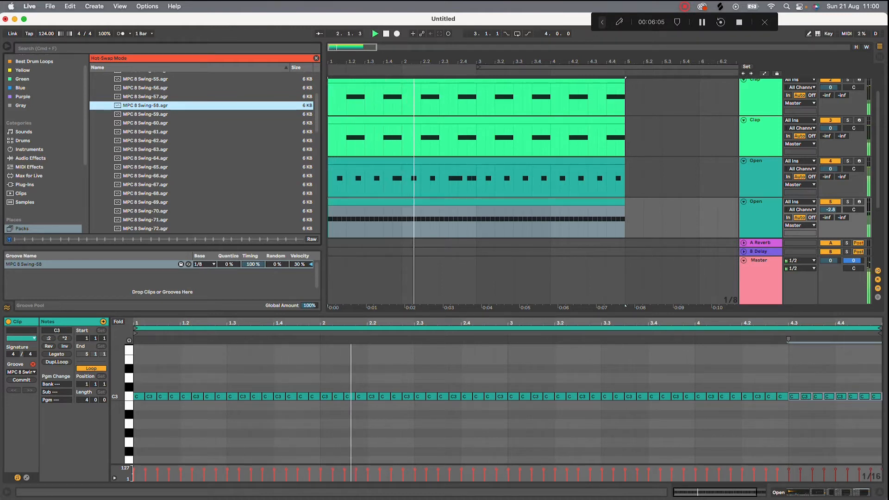
{"action": "left_click", "coordinate": [183, 91]}
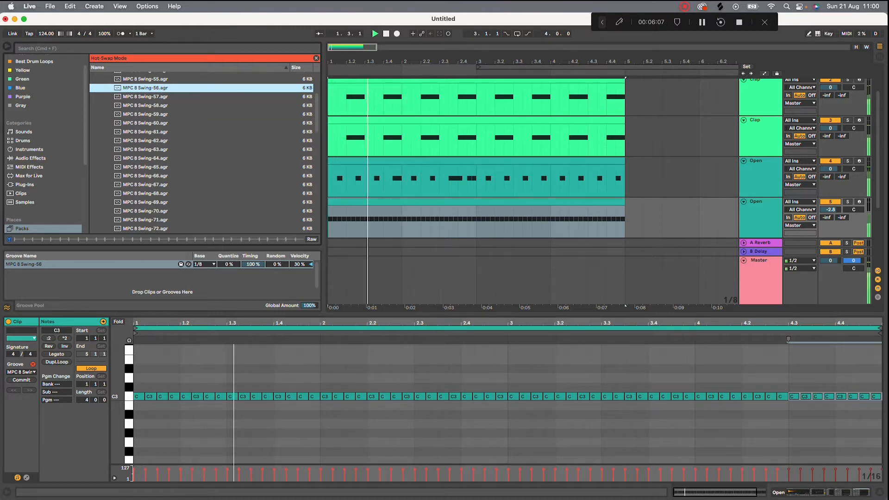
Try the MPC 8 Swing-59 and MPC 8 Swing-58 grooves on the hi-hat clip and settle on MPC 8 Swing-60.
{"action": "left_click", "coordinate": [188, 114]}
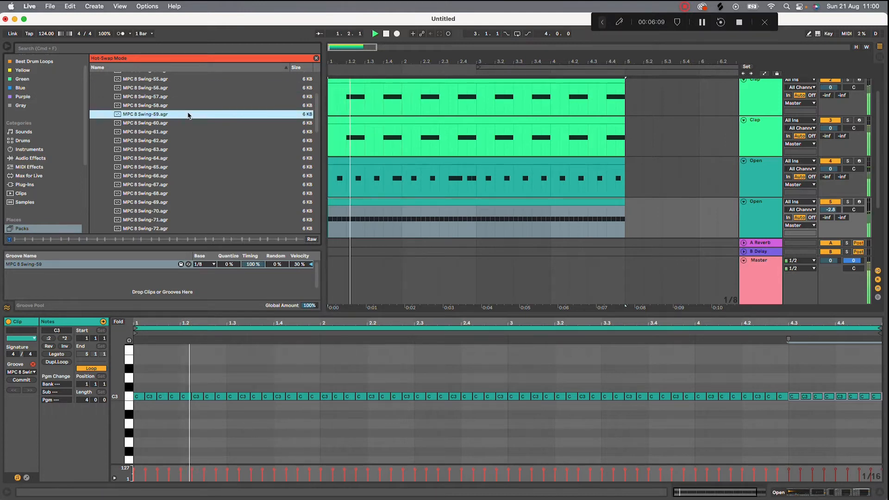
{"action": "left_click", "coordinate": [170, 106]}
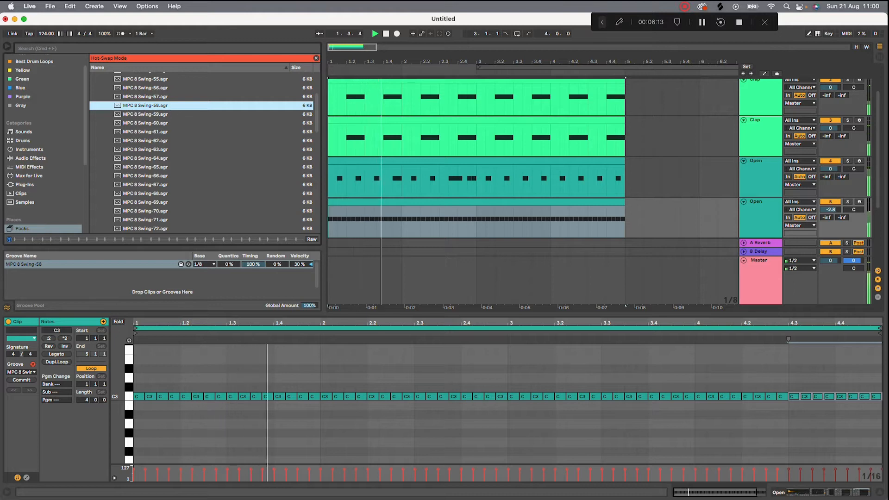
{"action": "key", "text": "Down"}
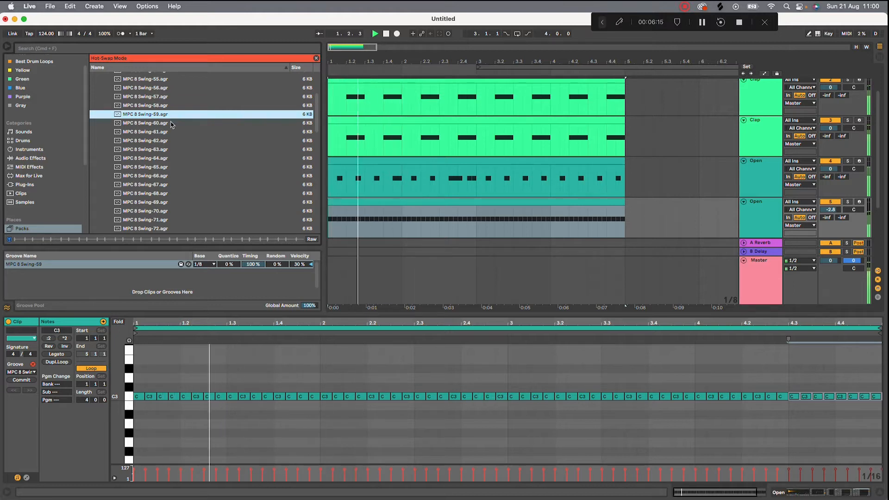
{"action": "left_click", "coordinate": [171, 124]}
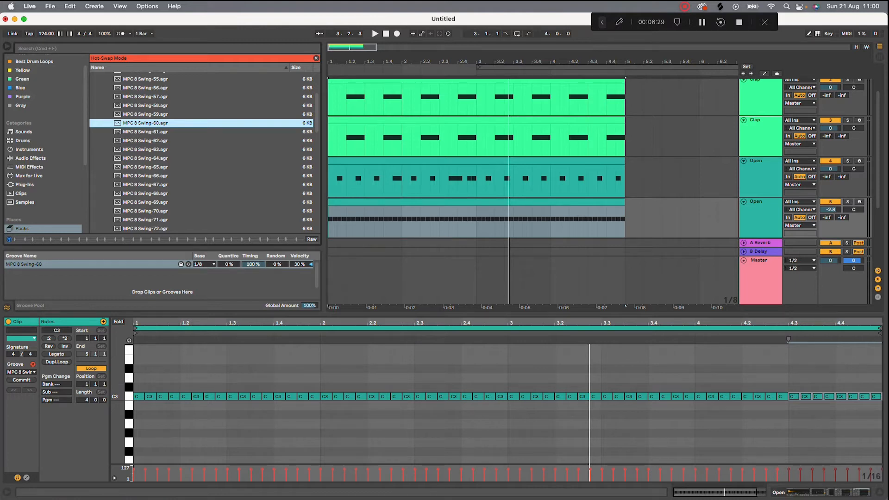
Commit the groove to the sixteenth hi-hat clip and vary the note velocities in its first two bars, playing the loop to check.
{"action": "left_click", "coordinate": [21, 380]}
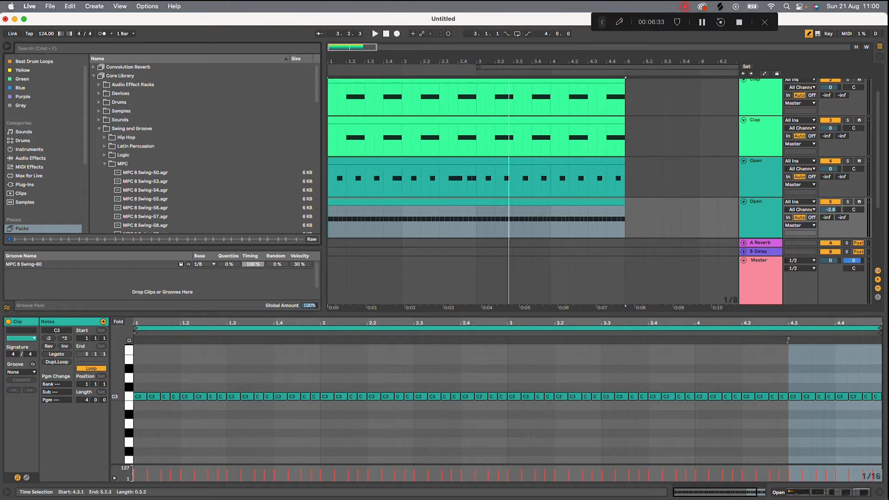
{"action": "left_click", "coordinate": [21, 430]}
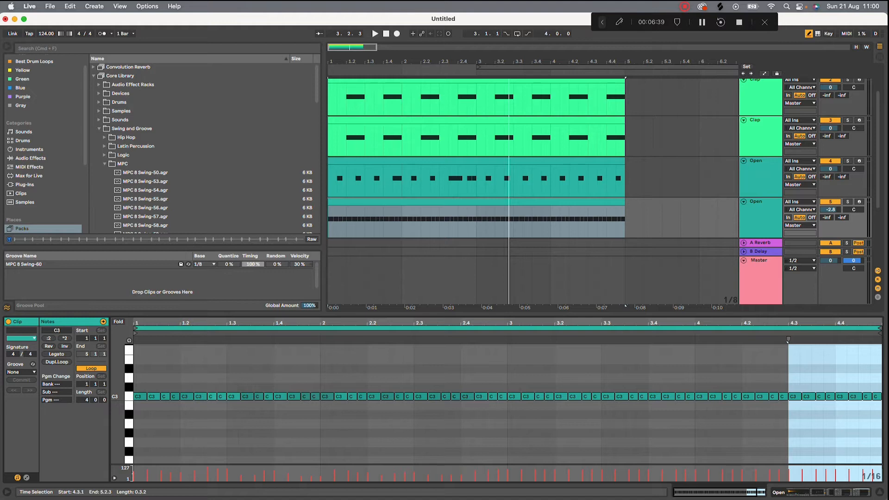
{"action": "key", "text": "space"}
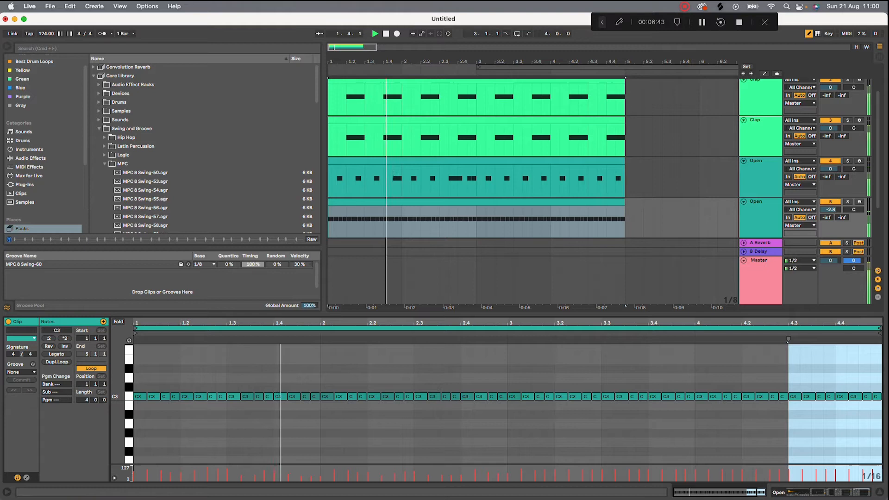
{"action": "key", "text": "space"}
{"action": "mouse_move", "coordinate": [502, 410]}
{"action": "left_mouse_down"}
{"action": "mouse_move", "coordinate": [358, 382]}
{"action": "mouse_move", "coordinate": [134, 387]}
{"action": "left_mouse_up"}
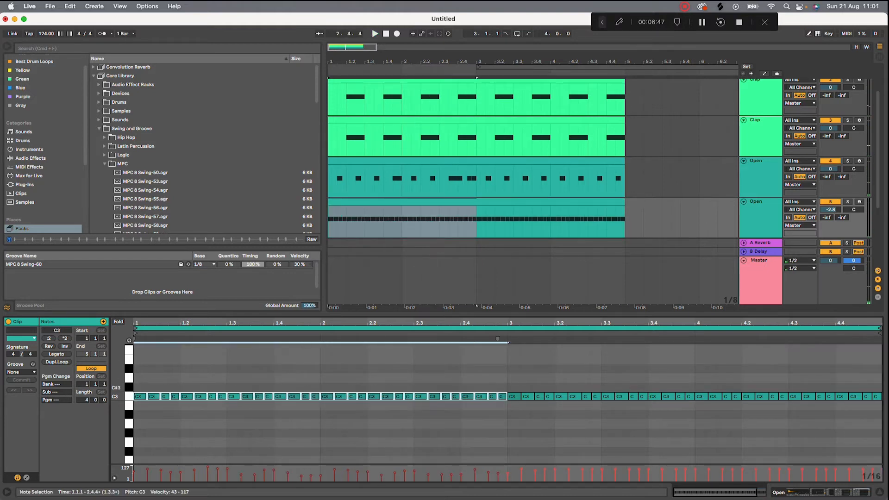
{"action": "left_click", "coordinate": [619, 21]}
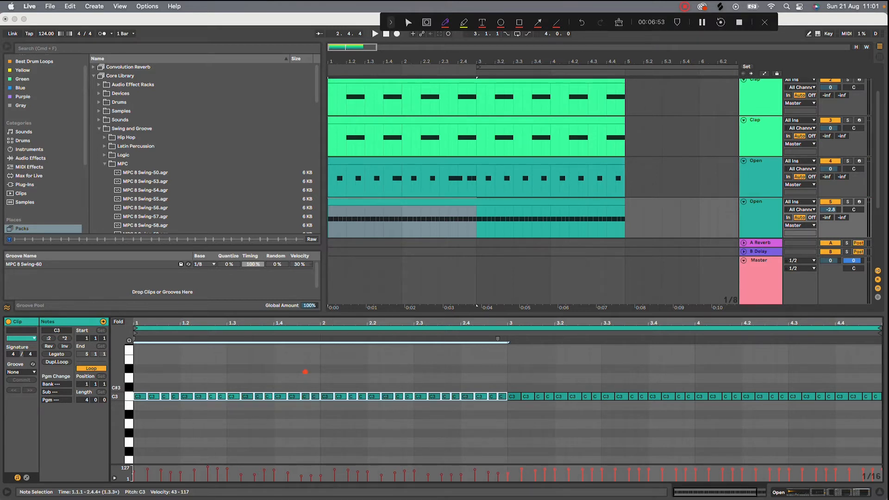
{"action": "left_click", "coordinate": [305, 372]}
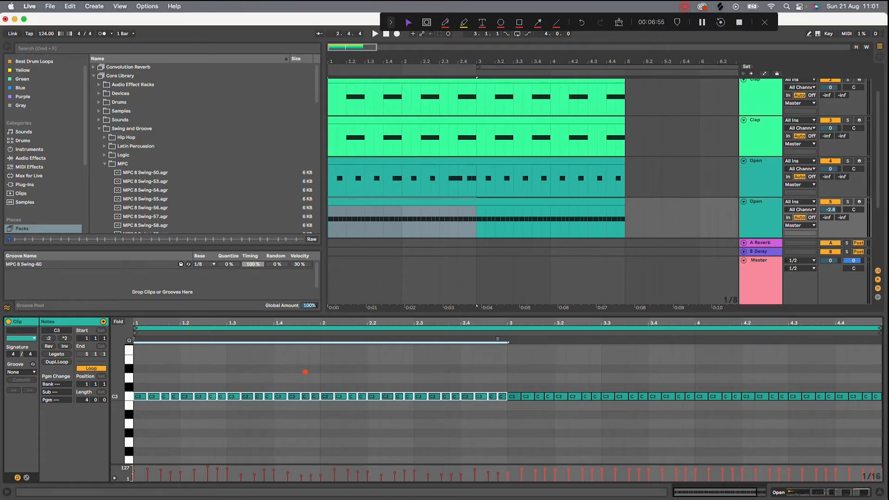
{"action": "left_click", "coordinate": [391, 22]}
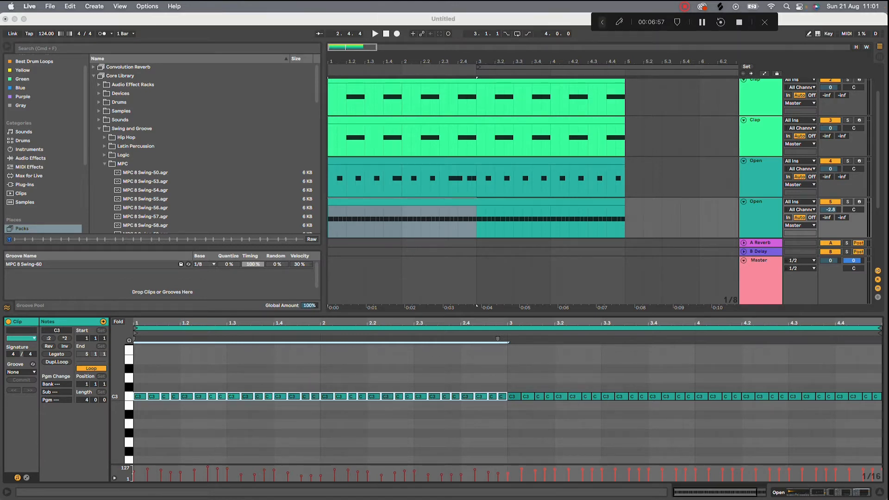
Duplicate the first two bars of hi-hat notes over the clip's last two bars and play the loop.
{"action": "left_click_drag", "start_coordinate": [506, 411], "coordinate": [132, 381]}
{"action": "key", "text": "super+d"}
{"action": "key", "text": "space"}
Find the Auto Pan audio effect and insert it between EQ Eight and FabFilter Pro-Q 3 on the sixteenth hi-hat track.
{"action": "double_click", "coordinate": [756, 202]}
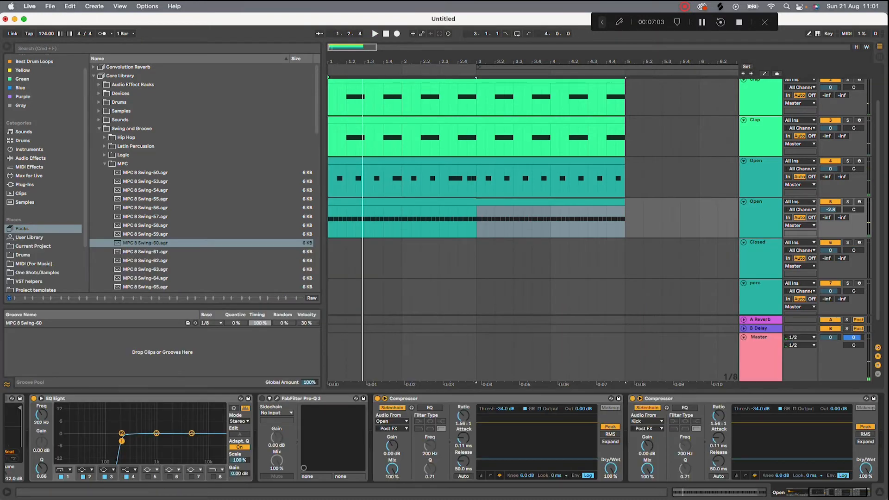
{"action": "left_click", "coordinate": [227, 48]}
{"action": "type", "text": "au"}
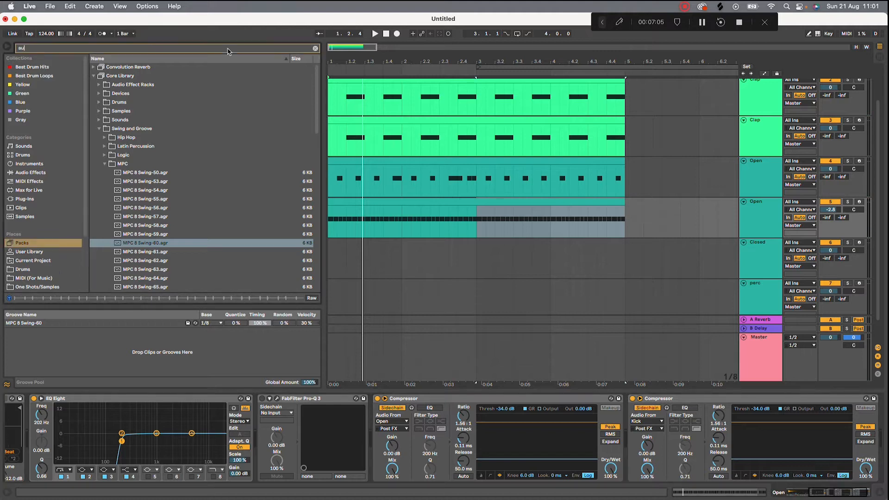
{"action": "type", "text": "gtto"}
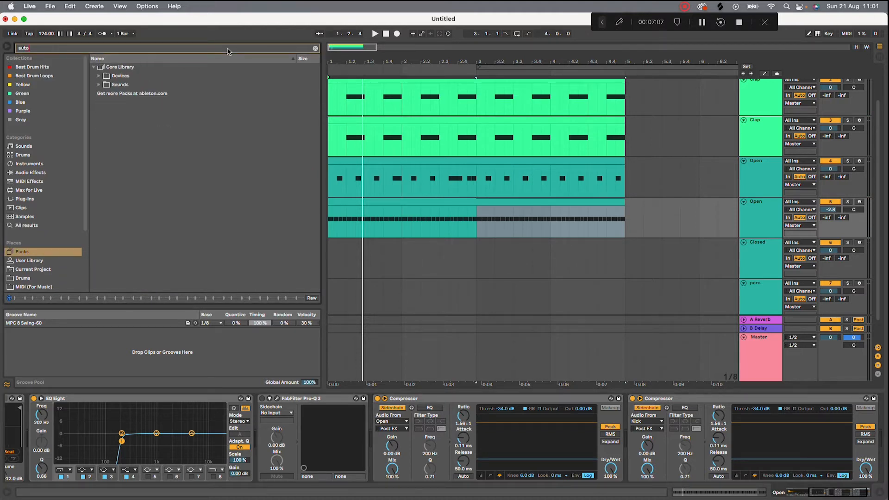
{"action": "left_click", "coordinate": [29, 164]}
{"action": "left_click", "coordinate": [31, 173]}
{"action": "left_click_drag", "start_coordinate": [117, 76], "coordinate": [269, 439]}
Set the Auto Pan's amount to about 50.8 % and its rate to about 0.36 Hz while the loop plays.
{"action": "left_click", "coordinate": [292, 446]}
{"action": "left_click_drag", "start_coordinate": [358, 352], "coordinate": [358, 374]}
{"action": "key", "text": "space"}
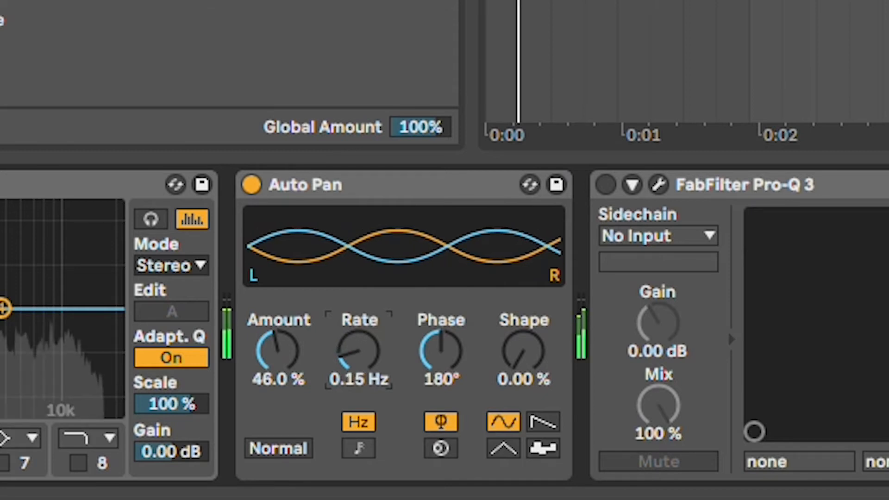
{"action": "mouse_move", "coordinate": [277, 351]}
{"action": "left_mouse_down"}
{"action": "mouse_move", "coordinate": [278, 297]}
{"action": "mouse_move", "coordinate": [278, 353]}
{"action": "left_mouse_up"}
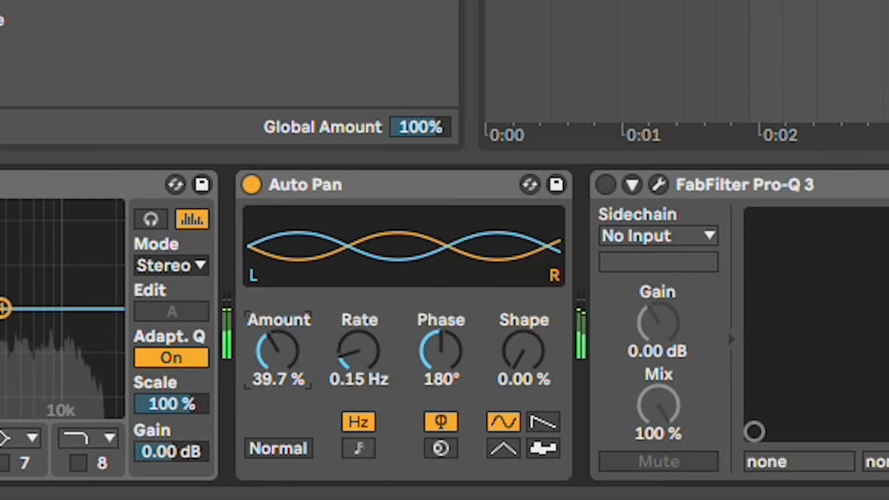
{"action": "left_click_drag", "start_coordinate": [355, 363], "coordinate": [355, 348]}
{"action": "mouse_move", "coordinate": [278, 354]}
{"action": "left_mouse_down"}
{"action": "mouse_move", "coordinate": [278, 304]}
{"action": "mouse_move", "coordinate": [278, 349]}
{"action": "left_mouse_up"}
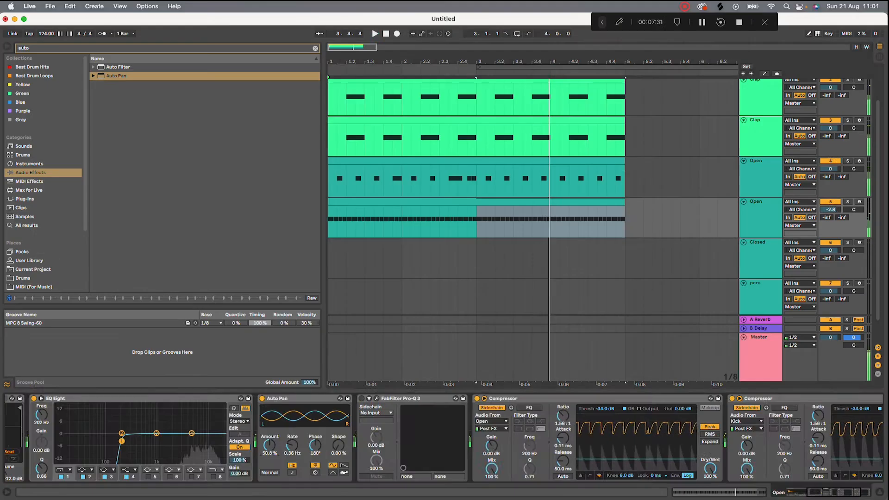
Duplicate the open hi-hat track and replace the copy's sample with Bohmont_Open_Hats_5.wav after auditioning the Bohmont_Open_Hats folder.
{"action": "left_click", "coordinate": [759, 178]}
{"action": "key", "text": "super+d"}
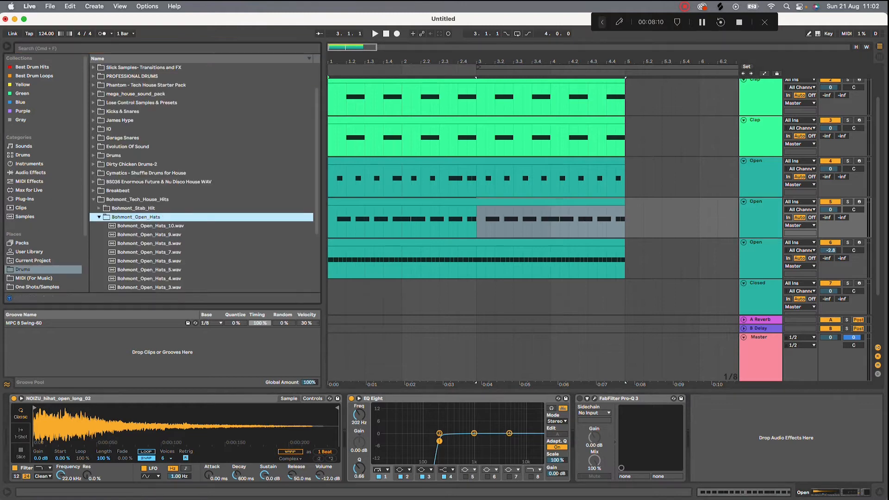
{"action": "key", "text": "Down"}
{"action": "key", "text": "Down"}
{"action": "key", "text": "Down"}
{"action": "key", "text": "Down"}
{"action": "key", "text": "Down"}
{"action": "key", "text": "Down"}
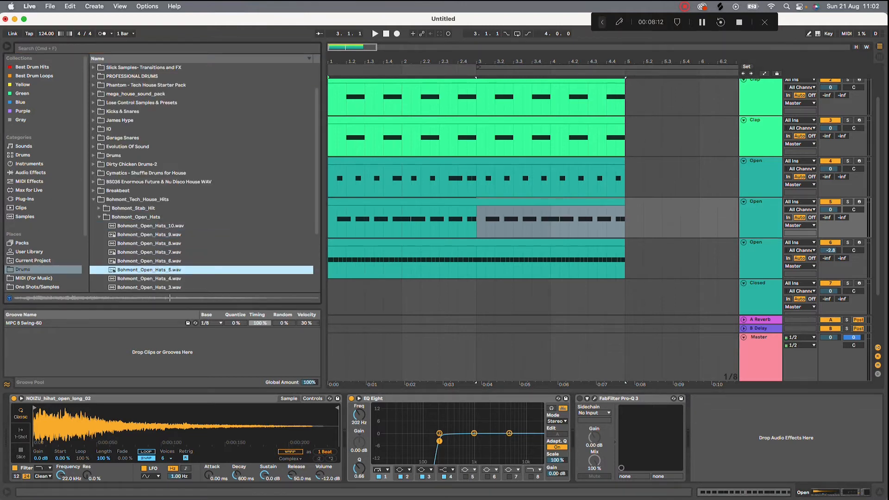
{"action": "key", "text": "Down"}
{"action": "key", "text": "Up"}
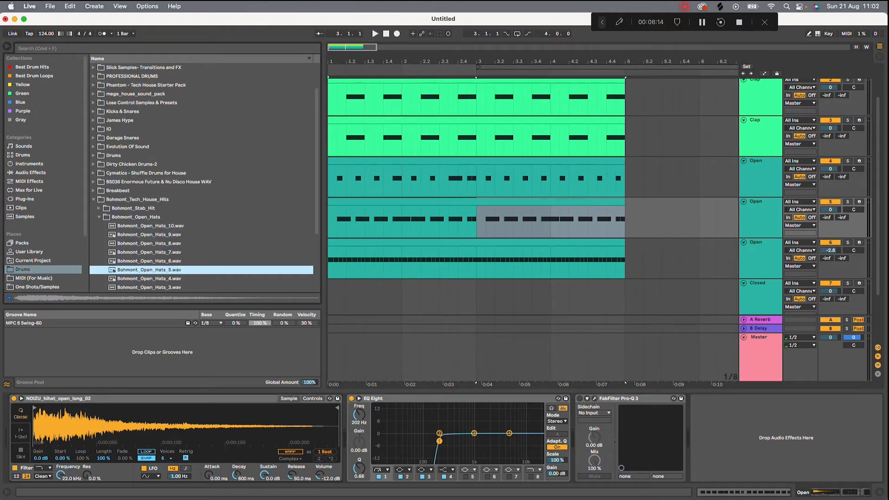
{"action": "key", "text": "Return"}
With the loop playing, lower the second open hi-hat track to -2.7 dB and raise its EQ Eight low cut to about 1.29 kHz.
{"action": "key", "text": "space"}
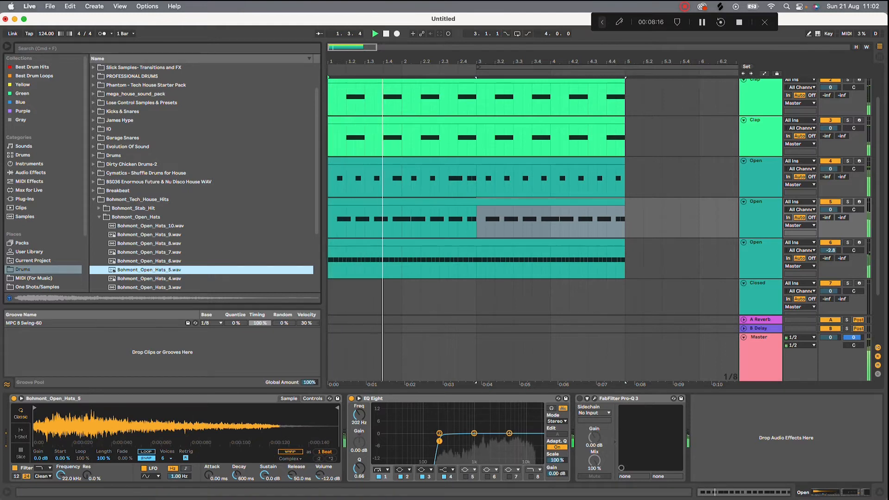
{"action": "left_click_drag", "start_coordinate": [830, 210], "coordinate": [830, 217]}
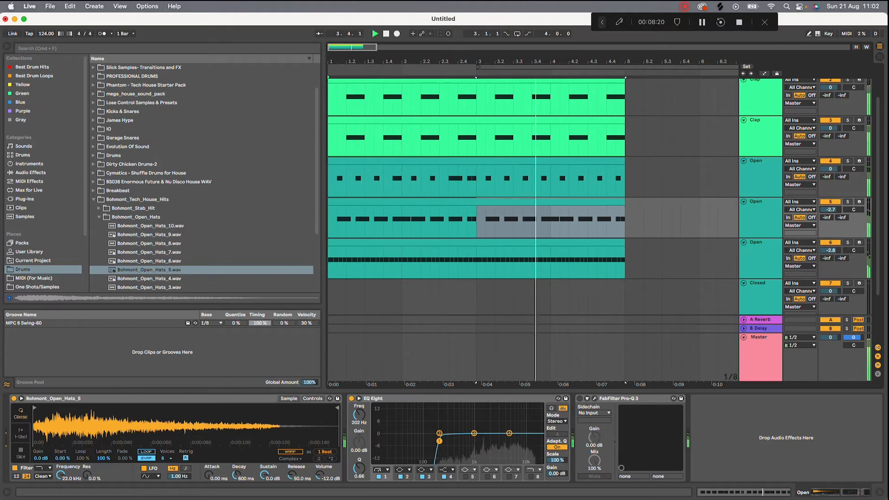
{"action": "left_click_drag", "start_coordinate": [439, 441], "coordinate": [480, 433]}
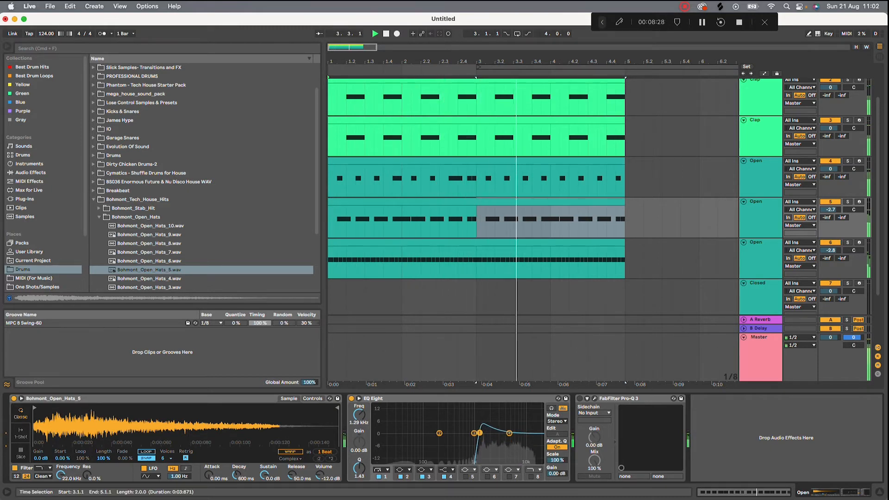
Refine the second open hi-hat's low cut to about 1.18 kHz in solo, and compare the full mix with EQ Eight off and on.
{"action": "left_click", "coordinate": [848, 202]}
{"action": "key", "text": "space"}
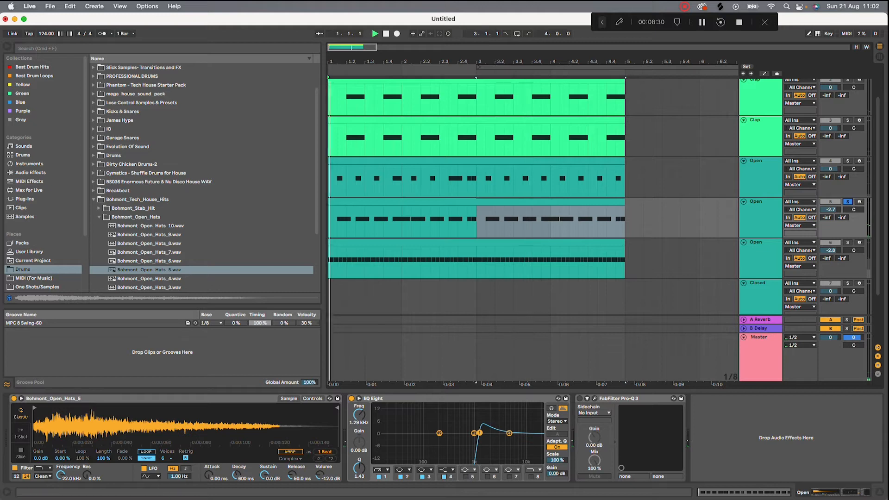
{"action": "mouse_move", "coordinate": [480, 433]}
{"action": "left_mouse_down"}
{"action": "mouse_move", "coordinate": [474, 427]}
{"action": "mouse_move", "coordinate": [481, 435]}
{"action": "left_mouse_up"}
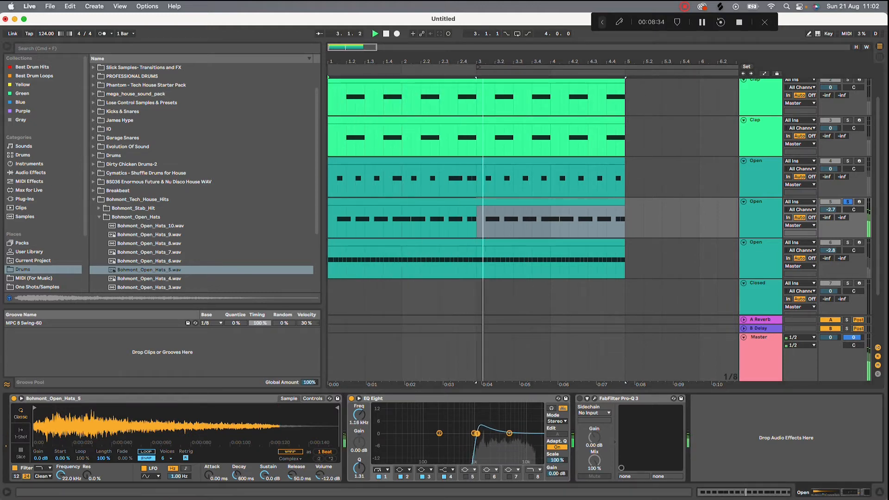
{"action": "left_click", "coordinate": [848, 201]}
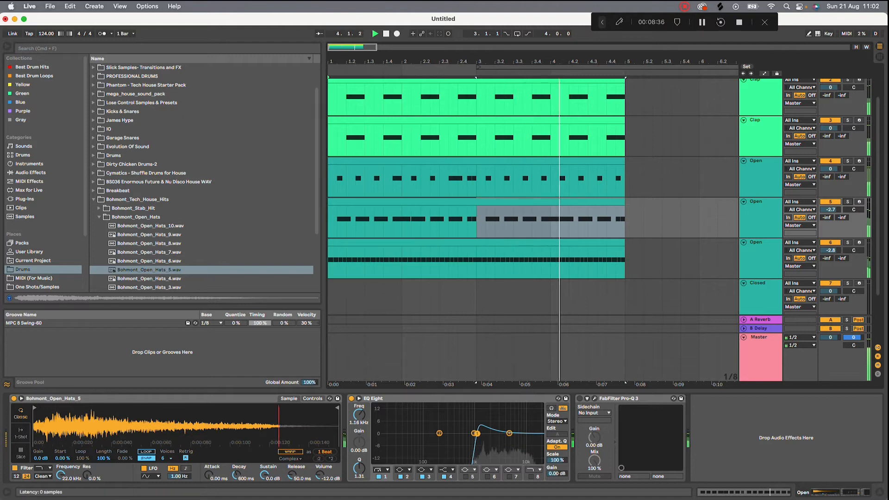
{"action": "left_click", "coordinate": [351, 399]}
{"action": "left_click", "coordinate": [351, 398]}
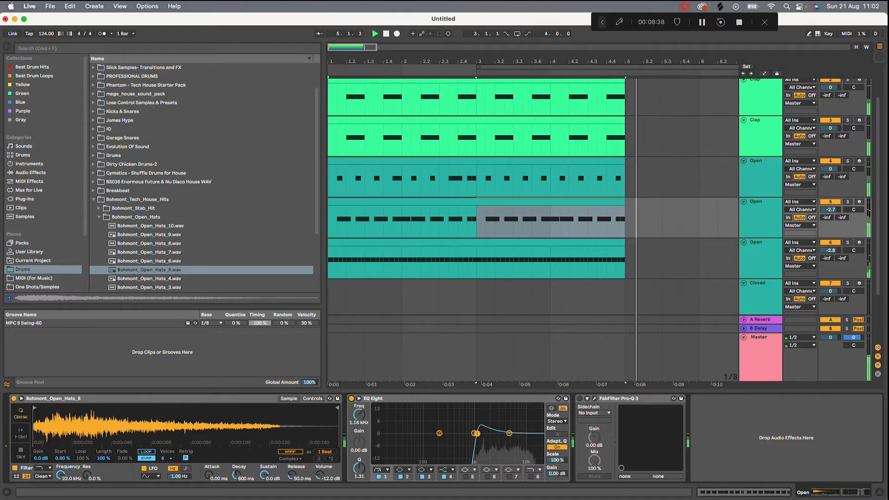
{"action": "left_click_drag", "start_coordinate": [477, 433], "coordinate": [478, 436]}
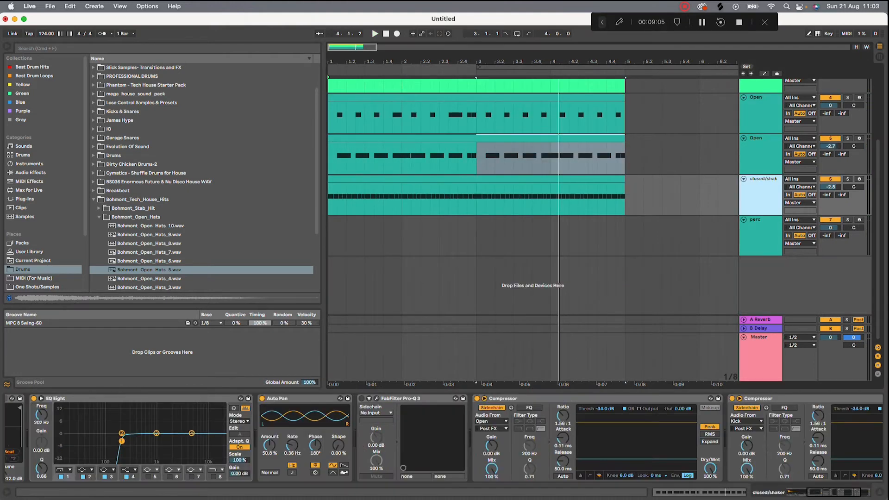
Switch to Splice and audition recently added loops, including dc_90_vox_loop_forest_G#.wav and FF_100_kit_loop_foxy_vocal_G#min.wav.
{"action": "left_click", "coordinate": [760, 231]}
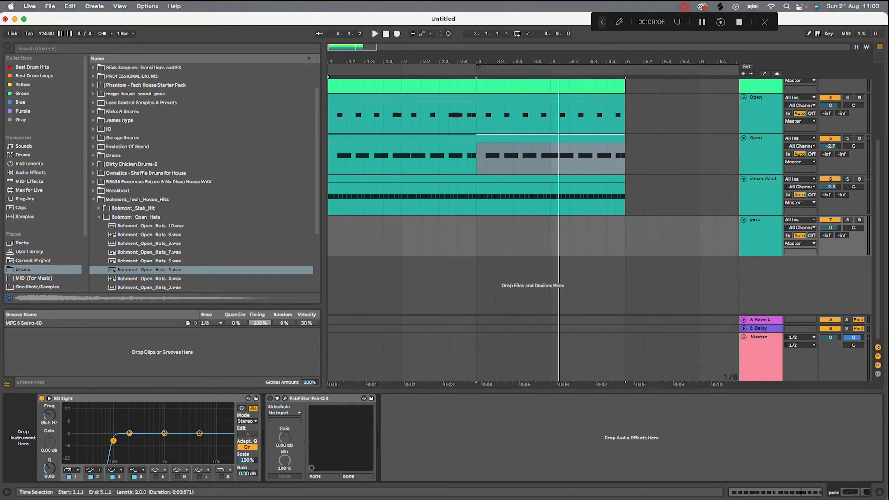
{"action": "left_click", "coordinate": [371, 479]}
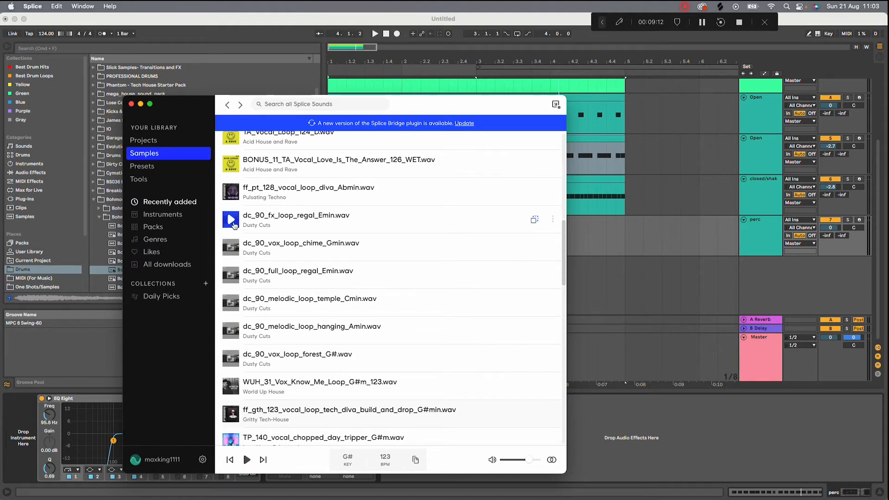
{"action": "left_click", "coordinate": [233, 224]}
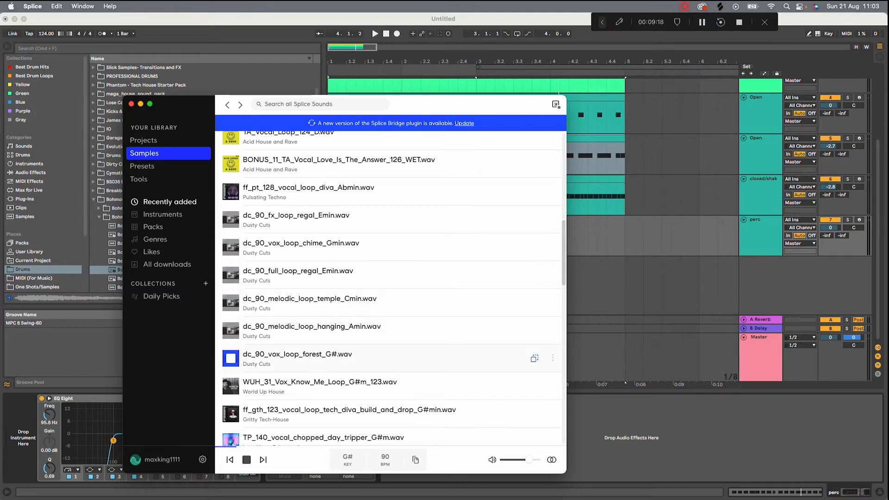
{"action": "scroll", "coordinate": [389, 287], "scroll_direction": "down", "scroll_amount": 10}
{"action": "left_click", "coordinate": [231, 302]}
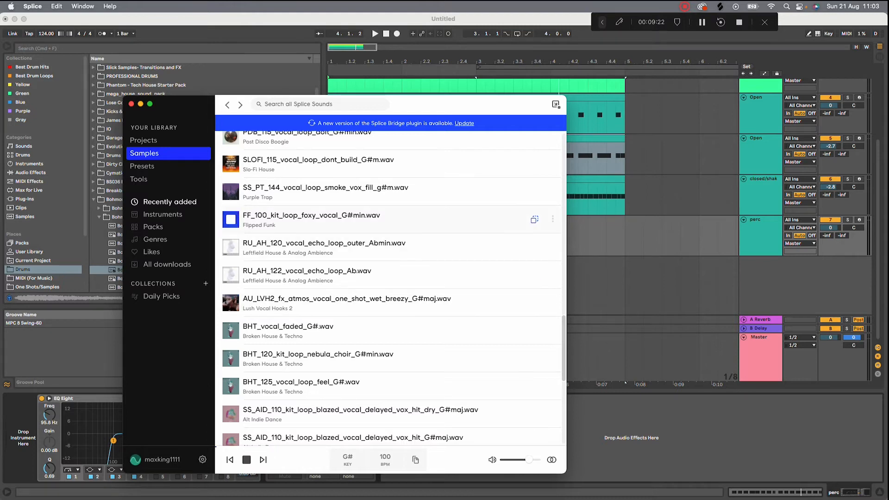
{"action": "scroll", "coordinate": [392, 288], "scroll_direction": "down", "scroll_amount": 10}
{"action": "scroll", "coordinate": [391, 288], "scroll_direction": "up", "scroll_amount": 1}
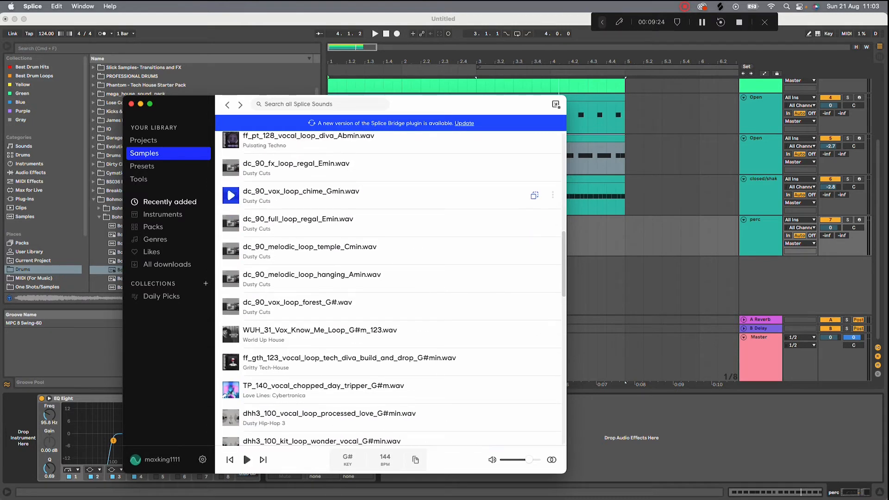
{"action": "left_click", "coordinate": [231, 168]}
{"action": "scroll", "coordinate": [231, 167], "scroll_direction": "up", "scroll_amount": 10}
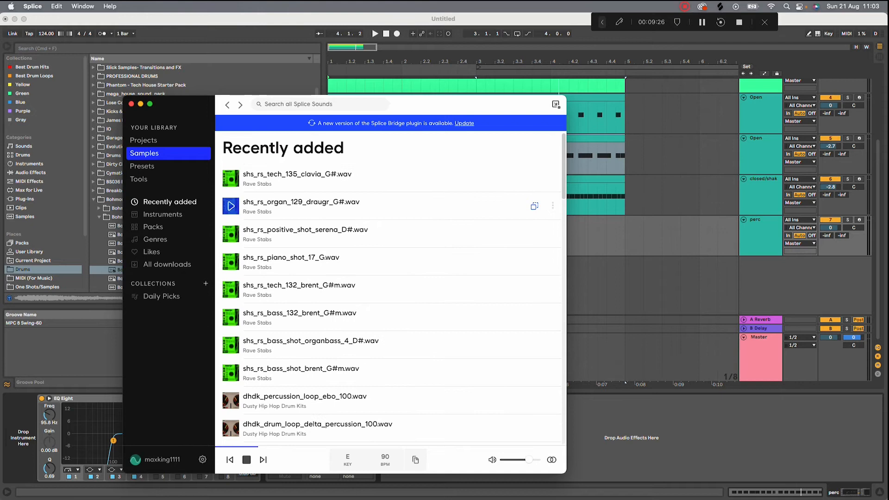
{"action": "scroll", "coordinate": [231, 401], "scroll_direction": "down", "scroll_amount": 1}
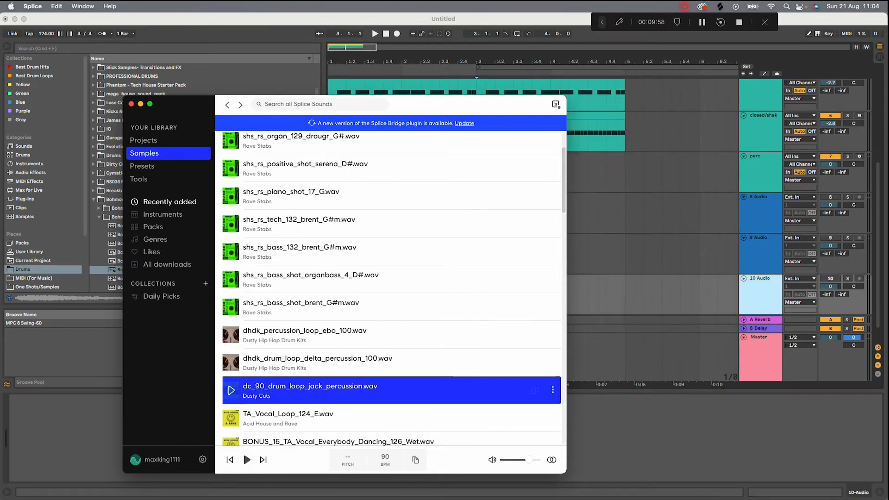
Place dc_90_drum_loop_jack_percussion.wav from Splice at bar 1 of the 10 Audio track and play it soloed, with the track at -8.2 dB.
{"action": "left_click_drag", "start_coordinate": [352, 391], "coordinate": [342, 270]}
{"action": "left_click", "coordinate": [612, 270]}
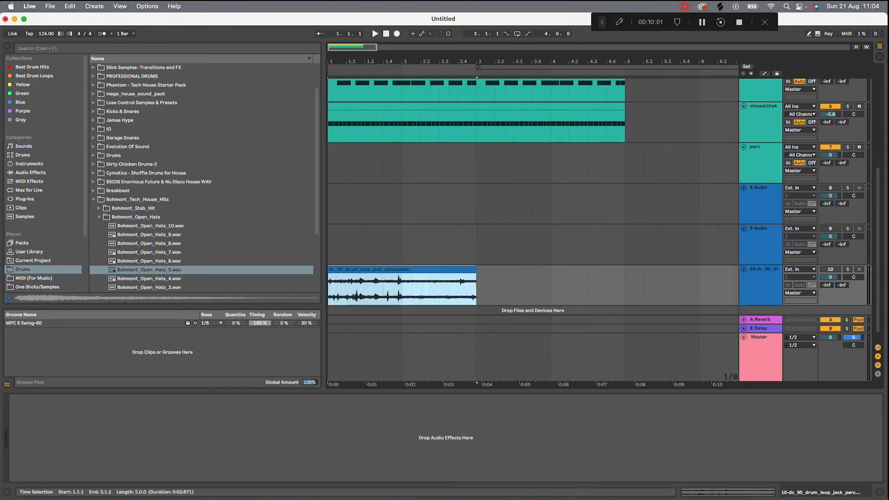
{"action": "left_click", "coordinate": [847, 269]}
{"action": "key", "text": "space"}
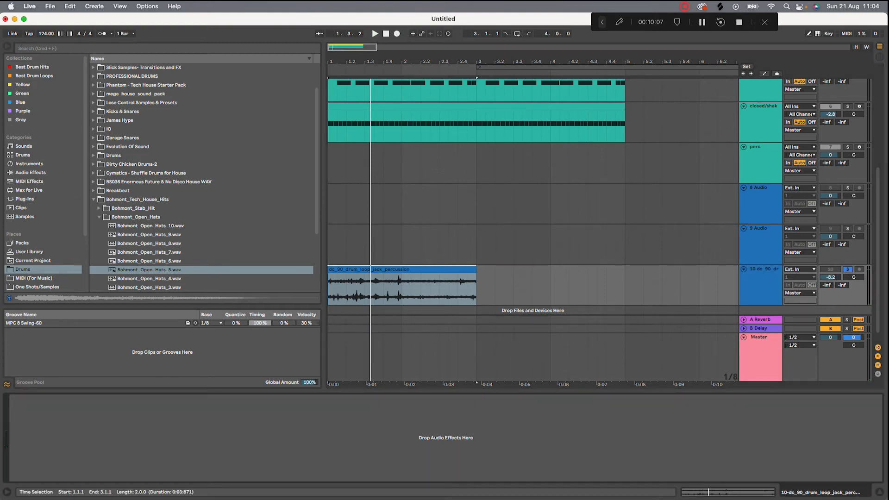
Find EQ Eight among the audio effects and add it to the jack percussion loop's track.
{"action": "left_click", "coordinate": [31, 172]}
{"action": "key", "text": "super+f"}
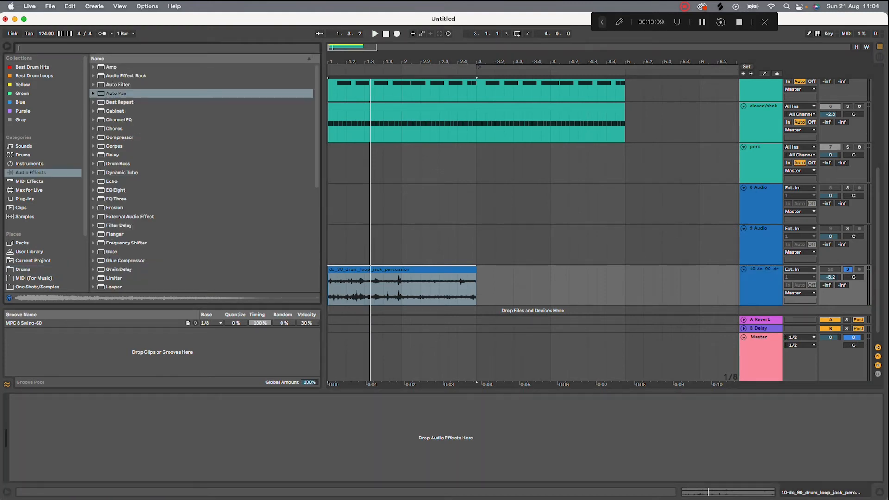
{"action": "type", "text": "eq"}
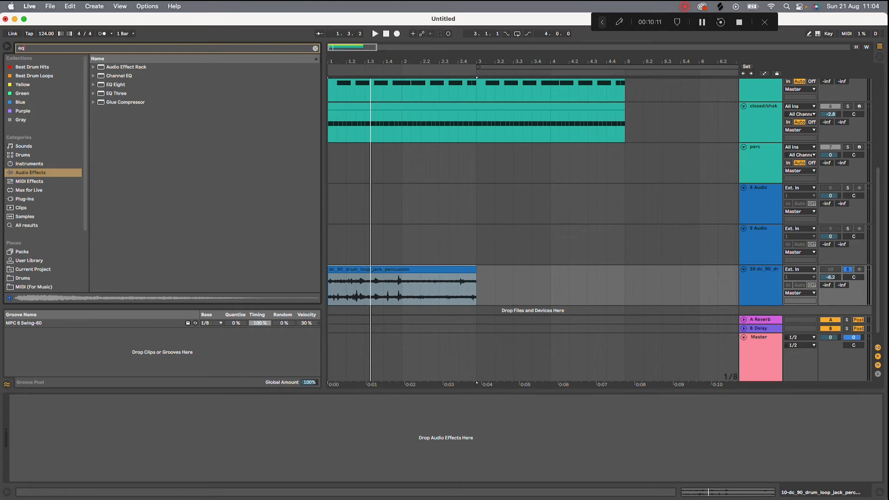
{"action": "key", "text": "Down"}
{"action": "key", "text": "Down"}
{"action": "key", "text": "Down"}
{"action": "key", "text": "Return"}
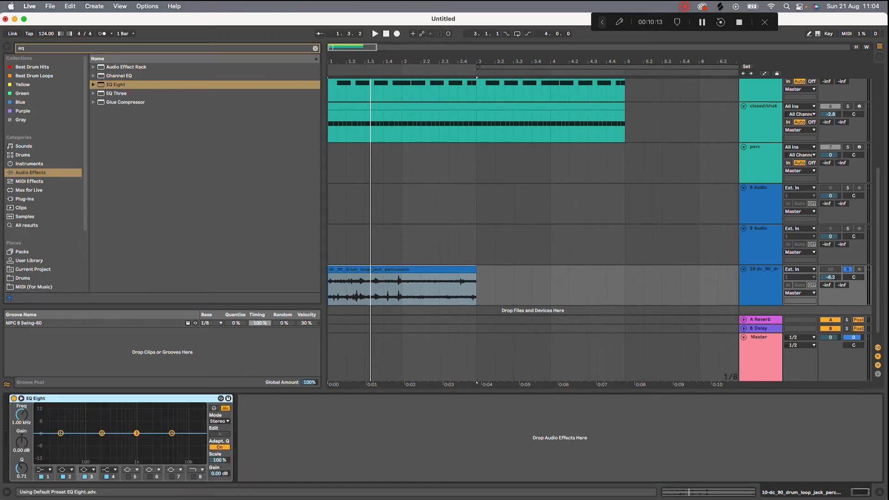
Set EQ Eight's first band to a low cut at about 383 Hz and lower the soloed percussion track to -13.5 dB.
{"action": "left_click", "coordinate": [44, 470]}
{"action": "left_click", "coordinate": [45, 421]}
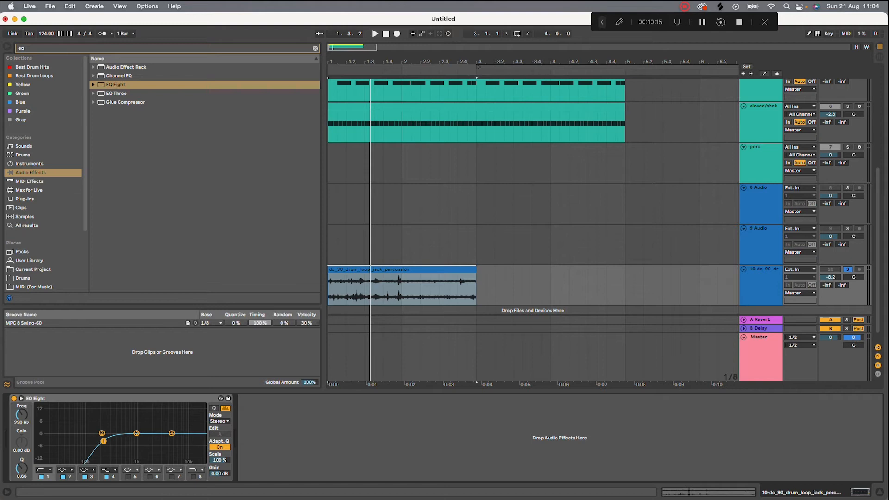
{"action": "key", "text": "space"}
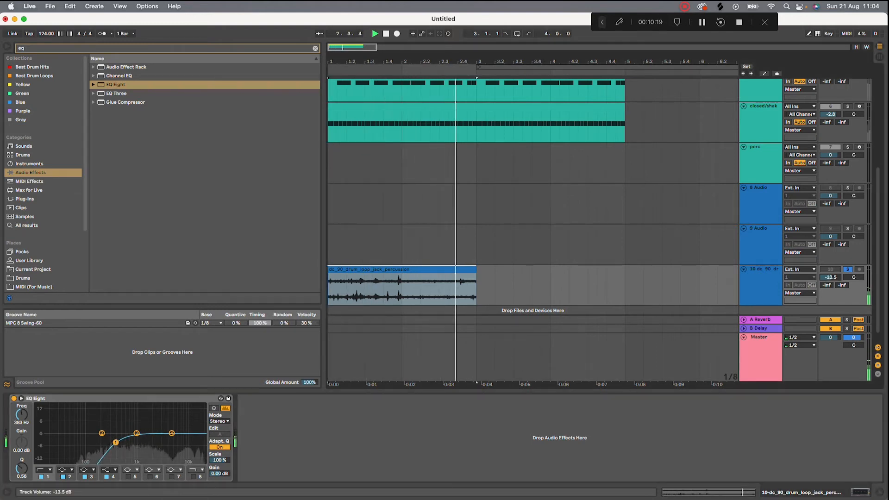
{"action": "key", "text": "space"}
Duplicate the jack percussion clip to fill bars 3 and 4 and take its track out of solo.
{"action": "left_click", "coordinate": [431, 269]}
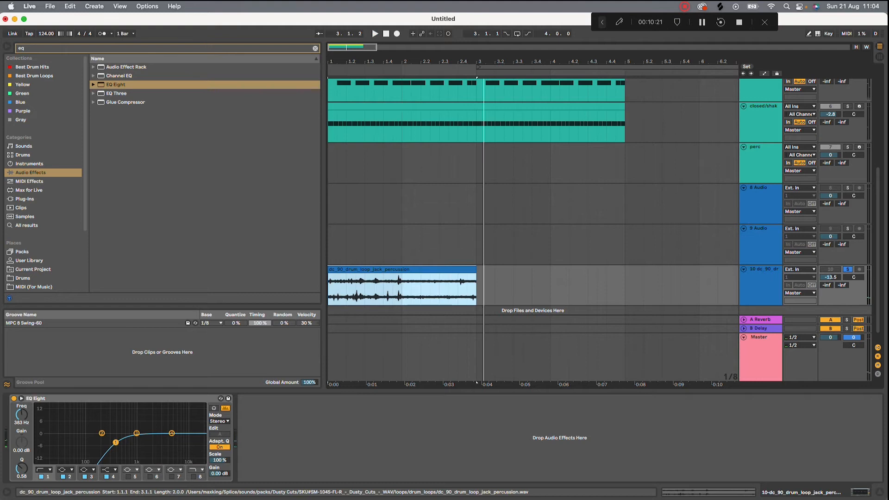
{"action": "key", "text": "super+d"}
{"action": "key", "text": "s"}
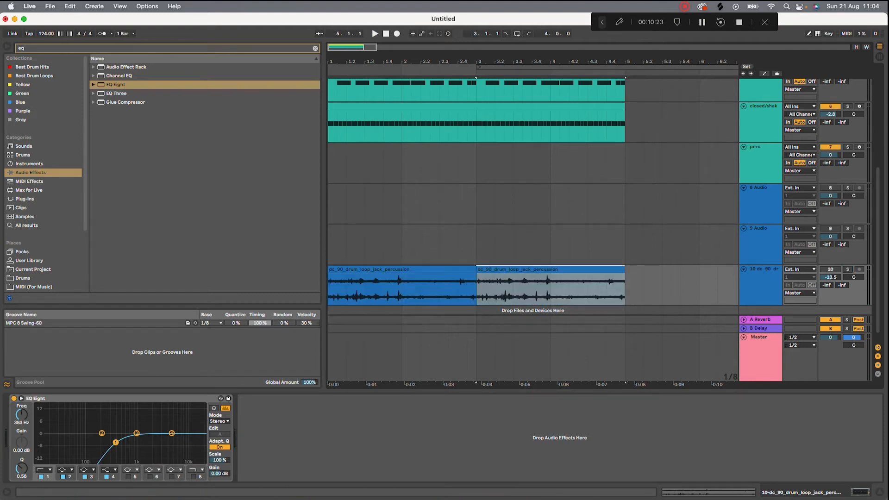
With the full groove playing, lower the jack percussion track to about -21.7 dB.
{"action": "key", "text": "space"}
{"action": "left_click_drag", "start_coordinate": [832, 276], "coordinate": [831, 293]}
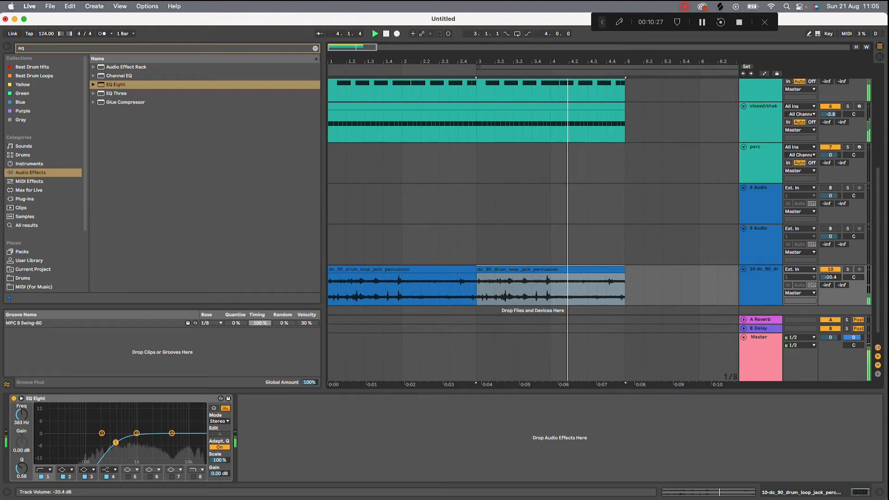
{"action": "key", "text": "space"}
Find the Compressor among the audio effects and add it after EQ Eight on the jack percussion track.
{"action": "left_click", "coordinate": [315, 48]}
{"action": "type", "text": "compre"}
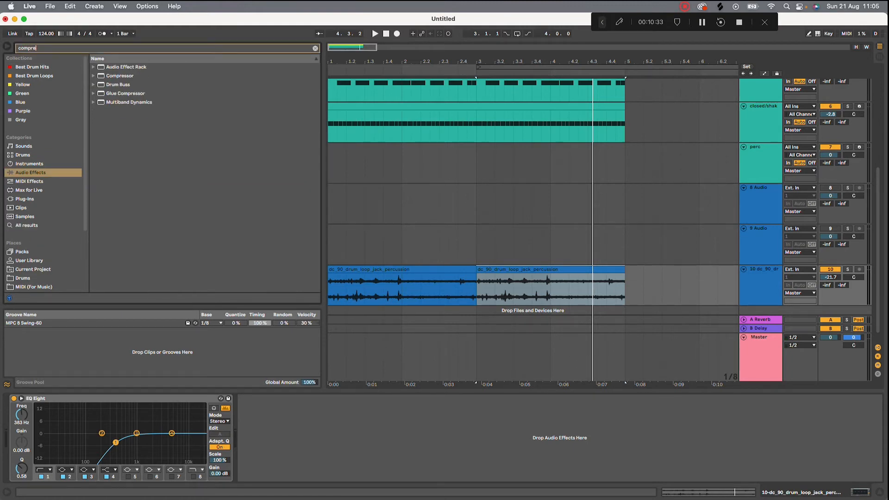
{"action": "key", "text": "Down"}
{"action": "key", "text": "Down"}
{"action": "key", "text": "Return"}
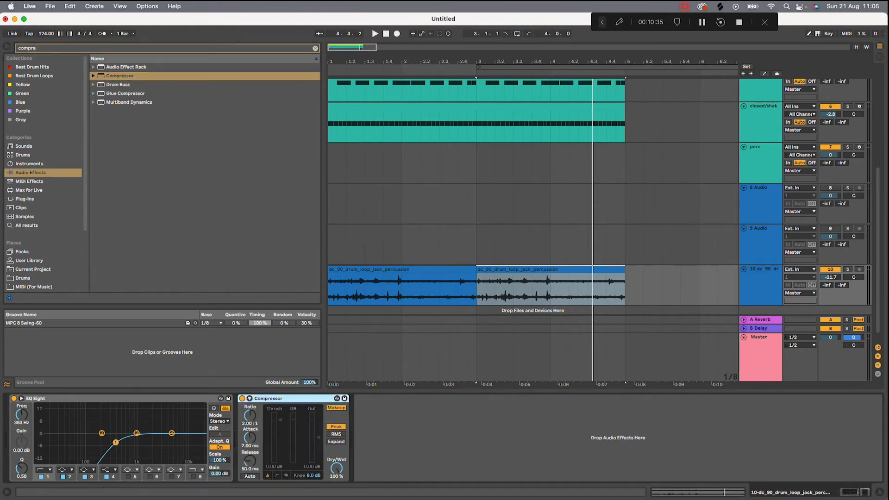
Sidechain the Compressor to the Kick track and, while the groove plays, lower its threshold to about -56.3 dB.
{"action": "left_click", "coordinate": [249, 399]}
{"action": "left_click", "coordinate": [256, 408]}
{"action": "left_click", "coordinate": [257, 421]}
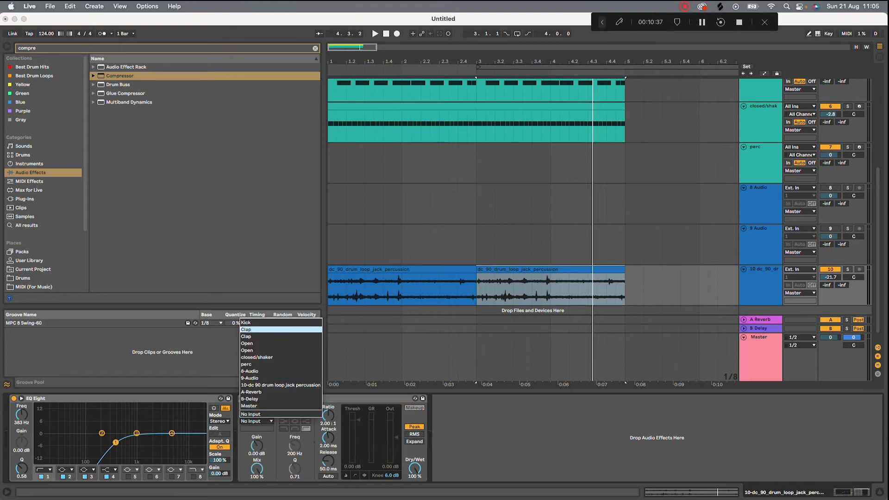
{"action": "left_click", "coordinate": [259, 323]}
{"action": "left_click", "coordinate": [364, 475]}
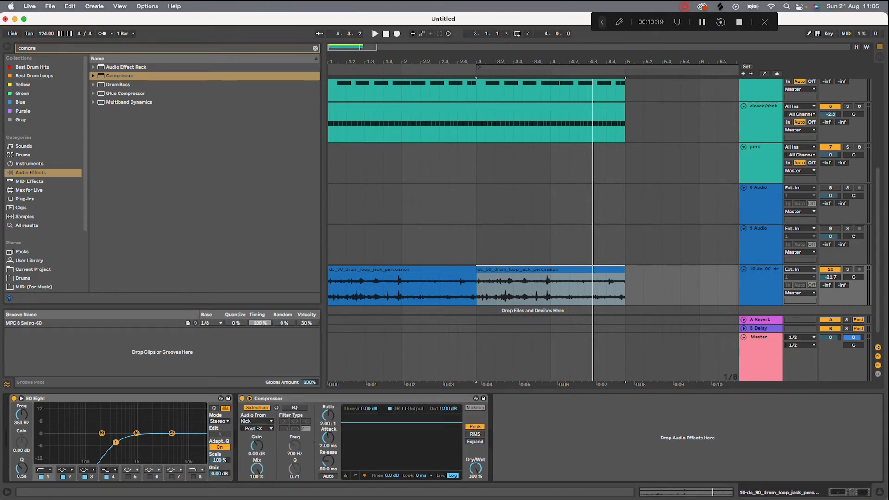
{"action": "key", "text": "space"}
{"action": "left_click_drag", "start_coordinate": [370, 409], "coordinate": [370, 427]}
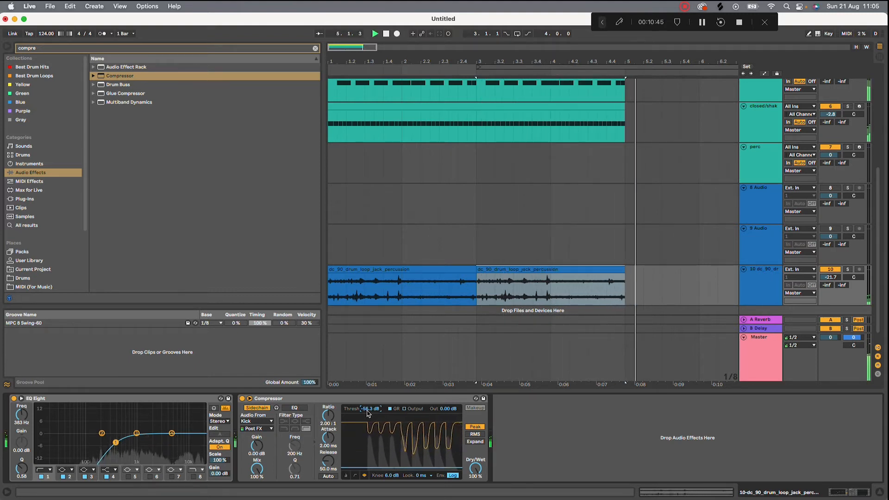
Play the groove from bar 1 and lower the jack percussion track to about -25.7 dB.
{"action": "left_click", "coordinate": [328, 289]}
{"action": "key", "text": "space"}
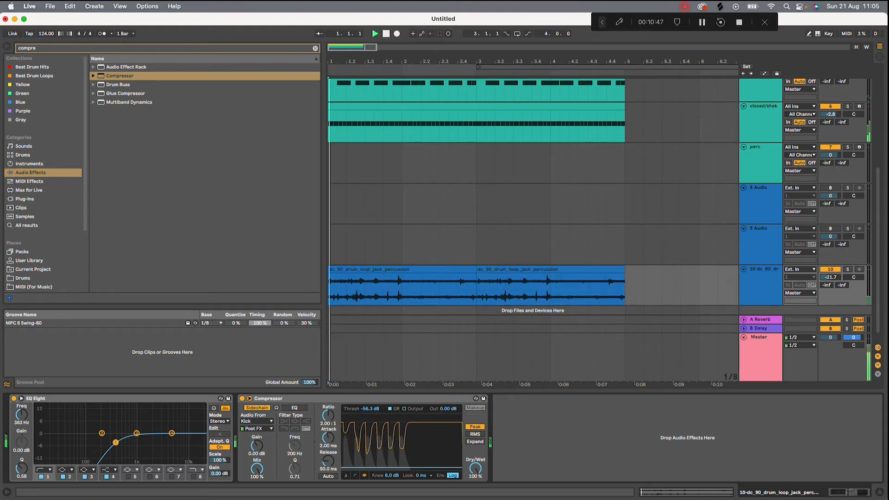
{"action": "left_click_drag", "start_coordinate": [830, 277], "coordinate": [830, 286]}
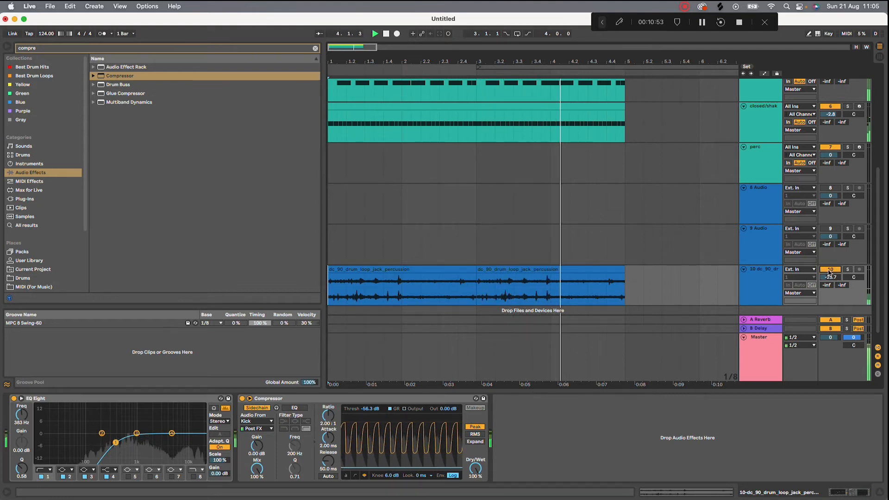
{"action": "key", "text": "space"}
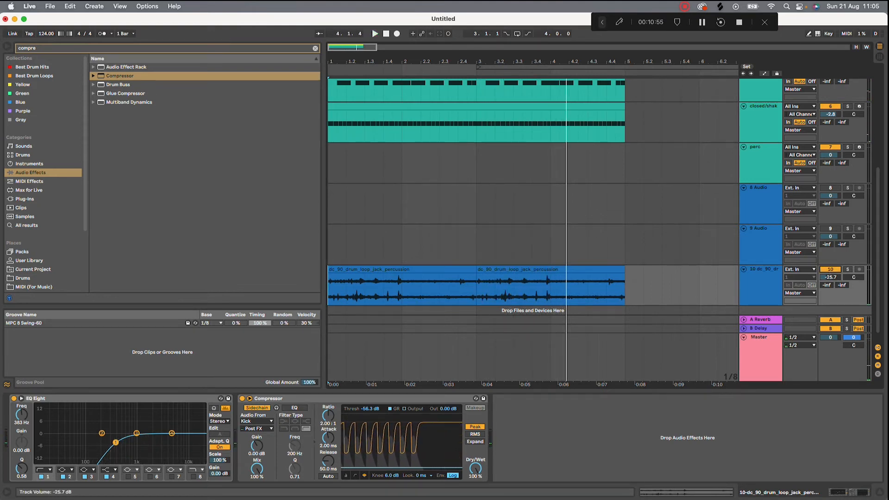
{"action": "key", "text": "space"}
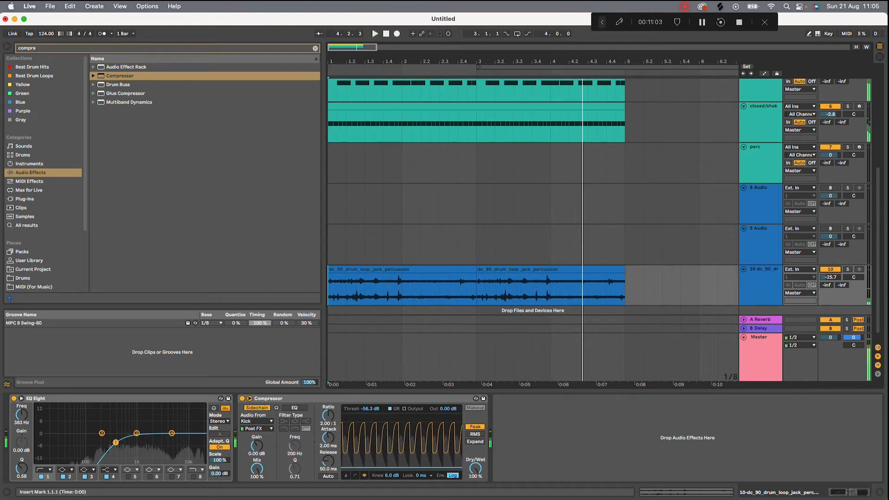
Rename the jack percussion loop's track as Vinyl.
{"action": "right_click", "coordinate": [775, 281]}
{"action": "left_click", "coordinate": [769, 207]}
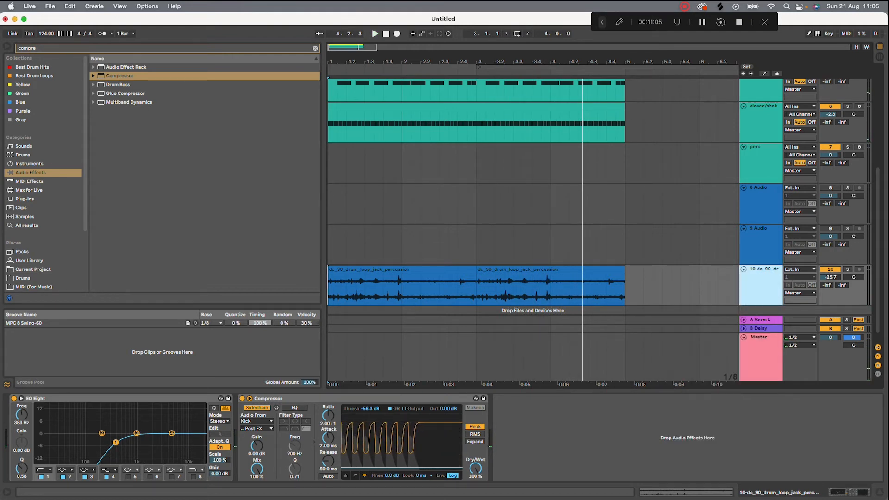
{"action": "left_click", "coordinate": [768, 207]}
{"action": "left_click", "coordinate": [764, 284]}
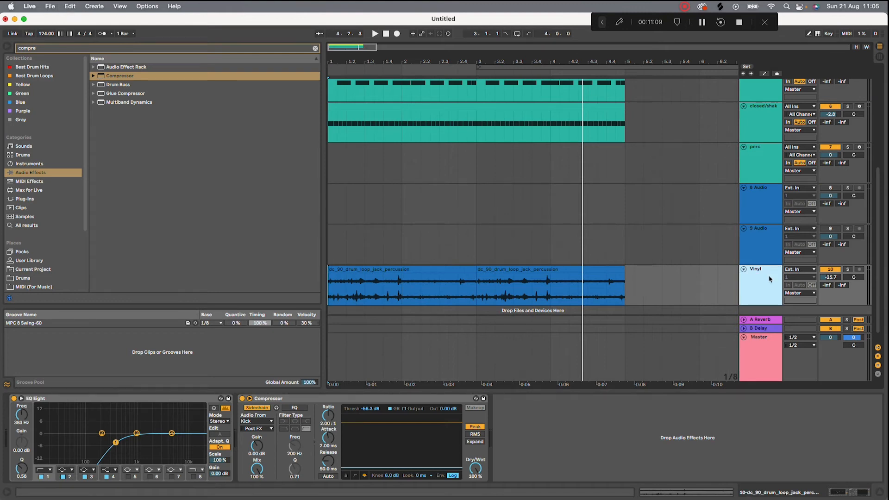
Activate the 8 Audio track and place dc_90_vox_loop_chime_Gmin.wav from Splice on it near the end of bar 4.
{"action": "left_click", "coordinate": [765, 204]}
{"action": "left_click", "coordinate": [830, 187]}
{"action": "mouse_move", "coordinate": [306, 484]}
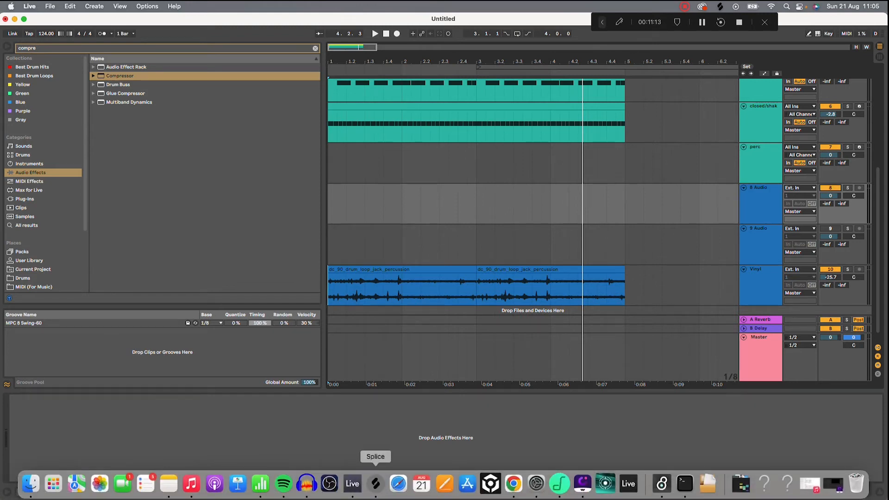
{"action": "left_click", "coordinate": [376, 484]}
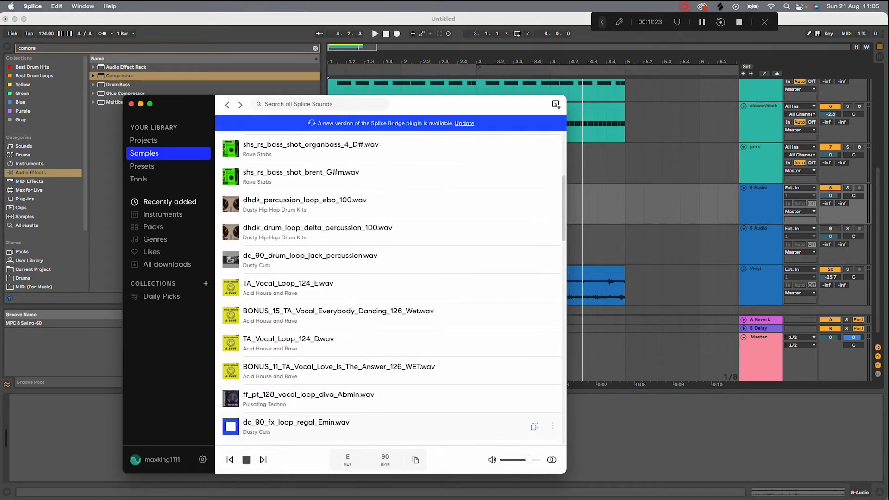
{"action": "scroll", "coordinate": [389, 417], "scroll_direction": "down", "scroll_amount": 2}
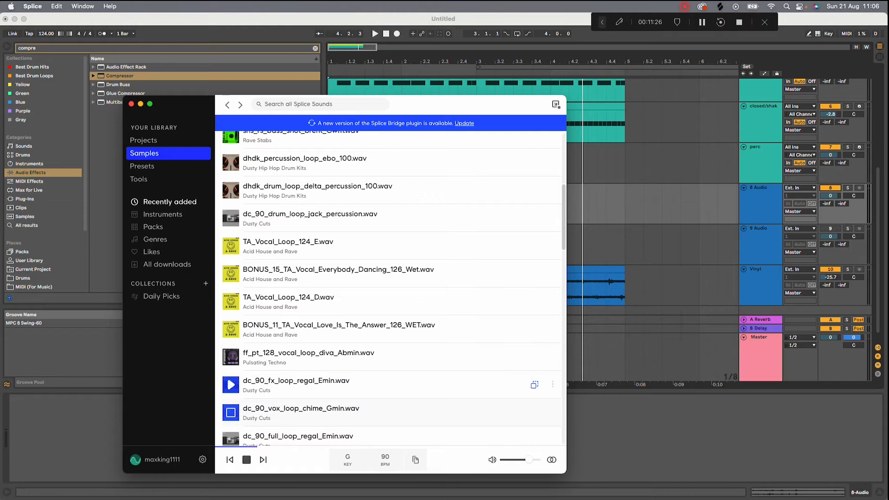
{"action": "left_click_drag", "start_coordinate": [325, 412], "coordinate": [611, 204]}
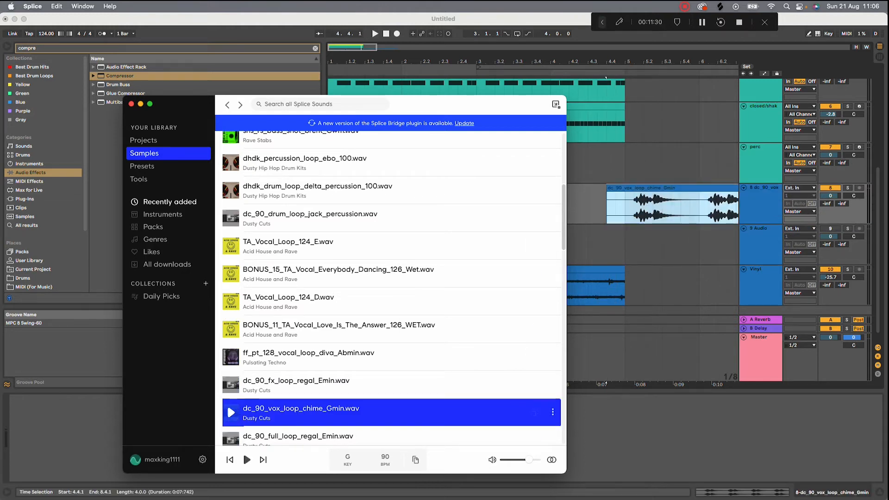
Move the vox chime clip to start at 4.1.3, open its sample settings, and play the groove from there.
{"action": "left_click", "coordinate": [626, 188]}
{"action": "left_click_drag", "start_coordinate": [641, 188], "coordinate": [594, 188]}
{"action": "left_click", "coordinate": [589, 195]}
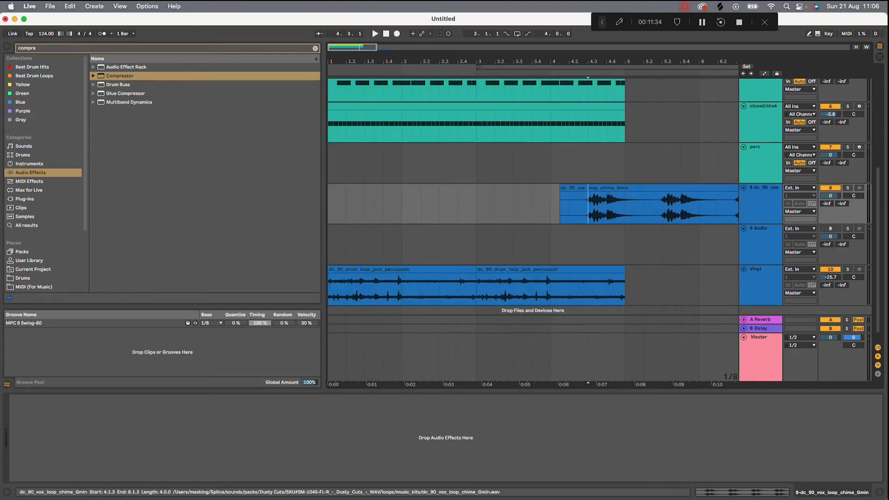
{"action": "double_click", "coordinate": [590, 188]}
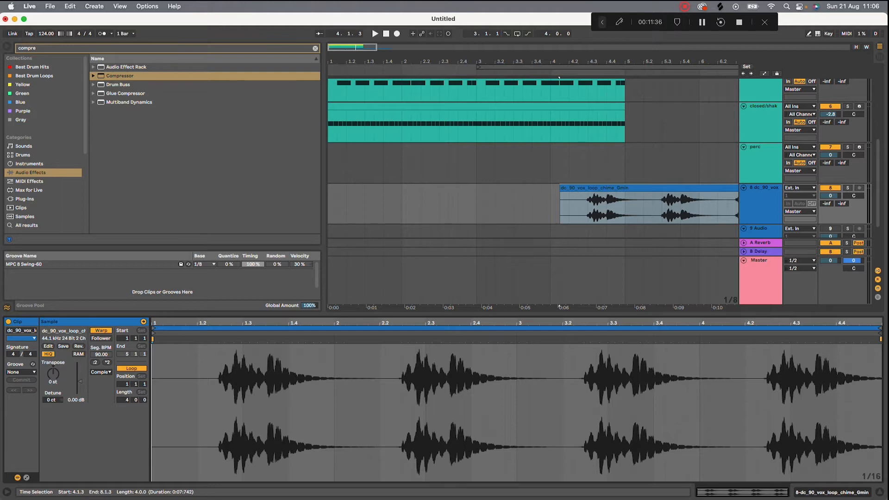
{"action": "left_click", "coordinate": [560, 164]}
{"action": "key", "text": "space"}
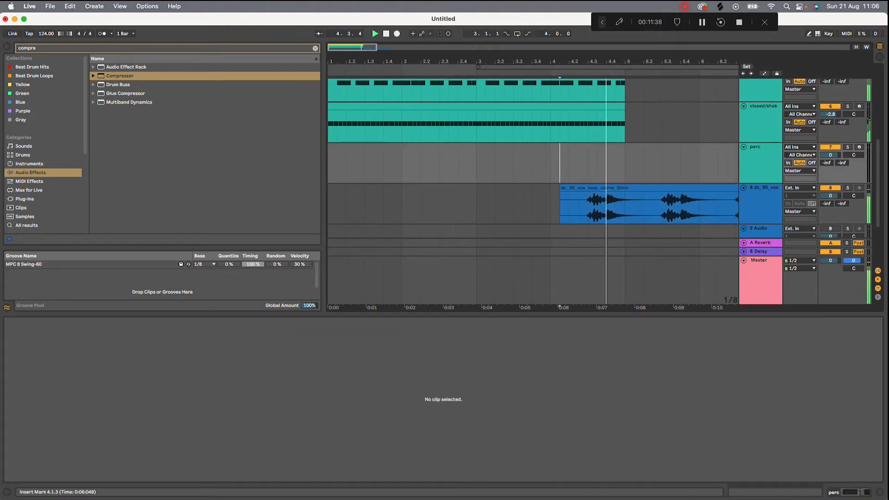
Stop playback, solo the vox chime track, and play it on its own.
{"action": "key", "text": "space"}
{"action": "key", "text": "super+alt+l"}
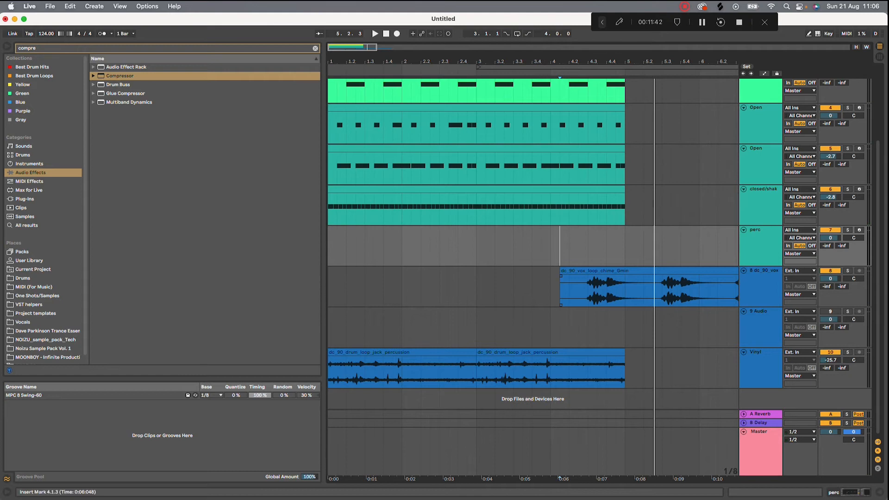
{"action": "double_click", "coordinate": [763, 270]}
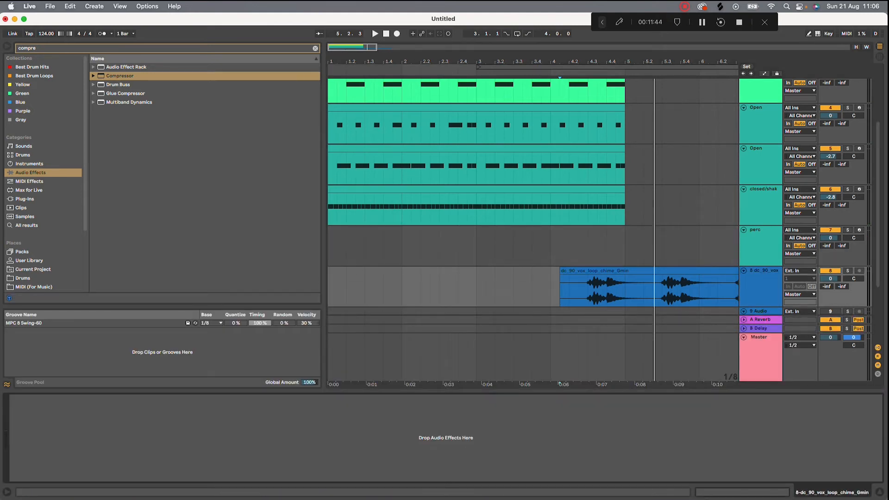
{"action": "left_click", "coordinate": [848, 271]}
{"action": "key", "text": "space"}
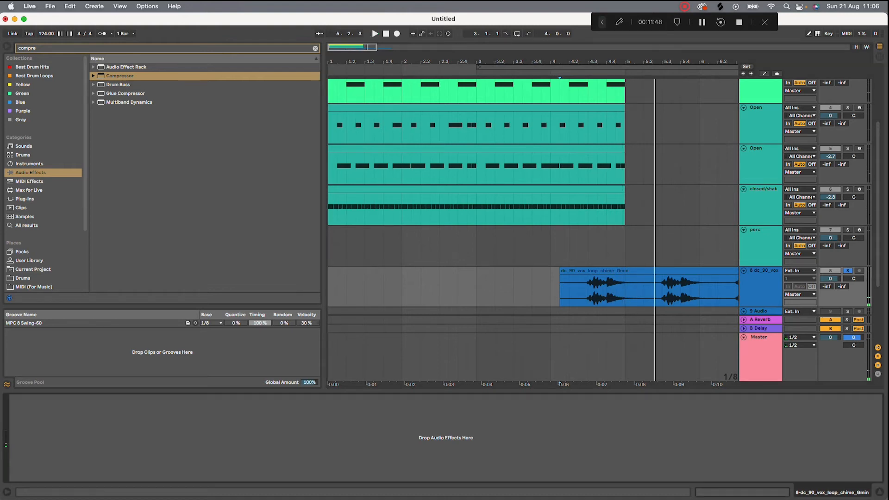
Add Reverb to the vox chime track with High quality, 3.02 s decay and input low cut around 2.77 kHz, and audition it.
{"action": "left_click", "coordinate": [315, 48]}
{"action": "type", "text": "rev"}
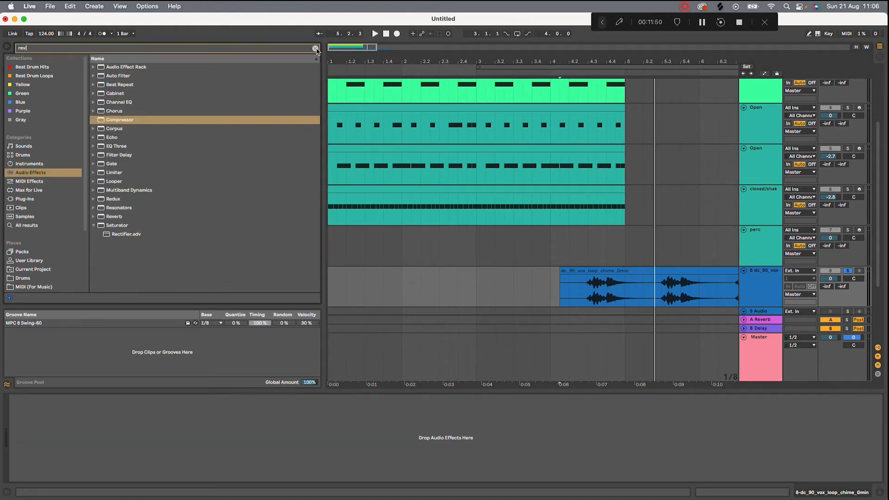
{"action": "double_click", "coordinate": [113, 94]}
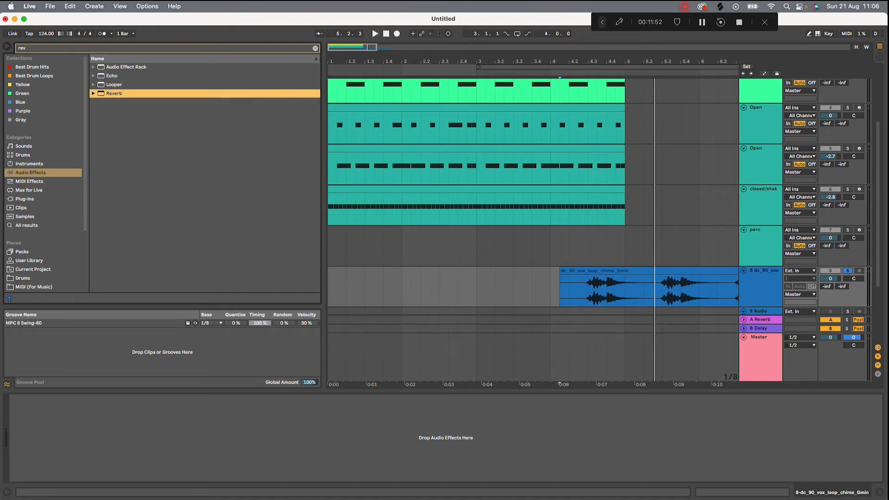
{"action": "key", "text": "space"}
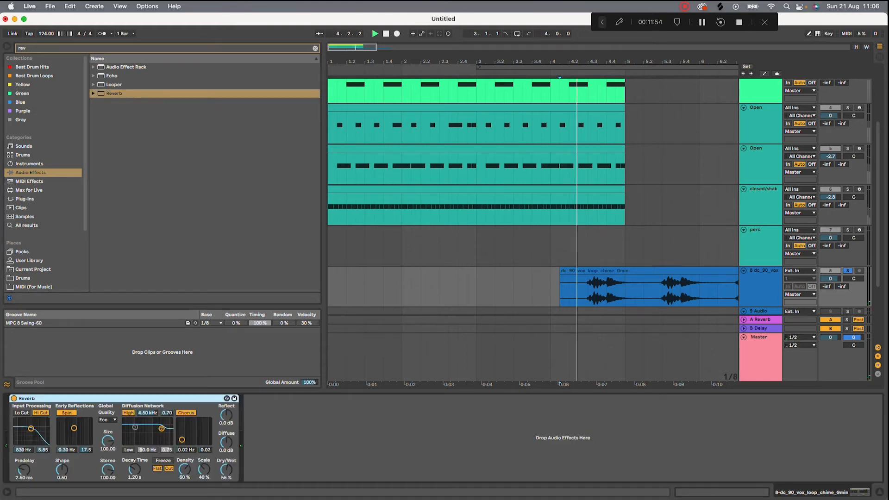
{"action": "left_click_drag", "start_coordinate": [135, 469], "coordinate": [134, 457]}
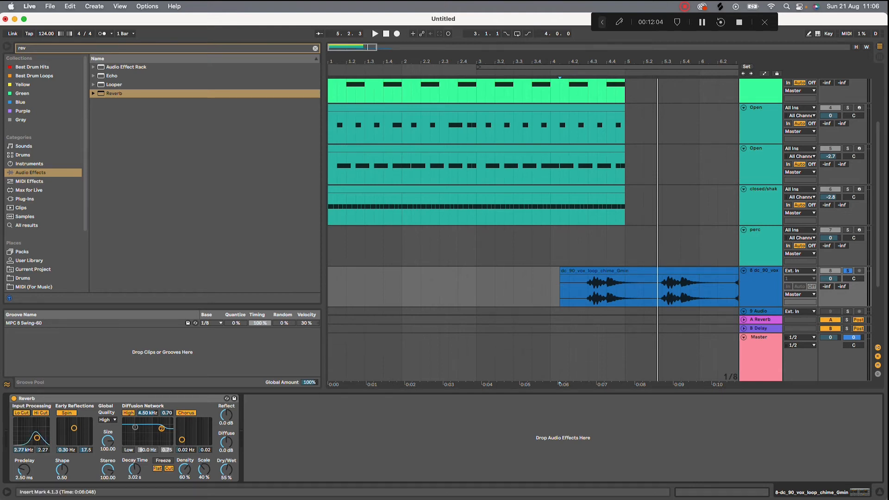
{"action": "left_click", "coordinate": [569, 250]}
{"action": "key", "text": "space"}
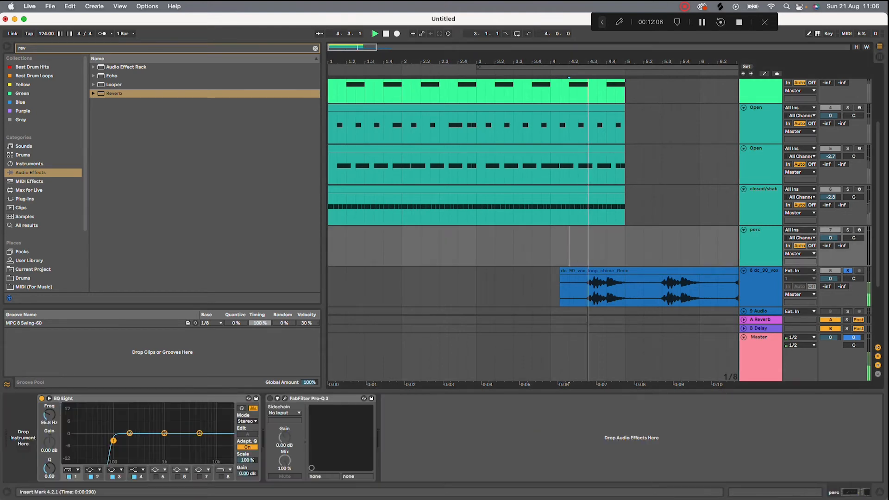
{"action": "key", "text": "space"}
Add EQ Eight after the Reverb on the vox chime track and play the loop through it.
{"action": "left_click", "coordinate": [760, 270]}
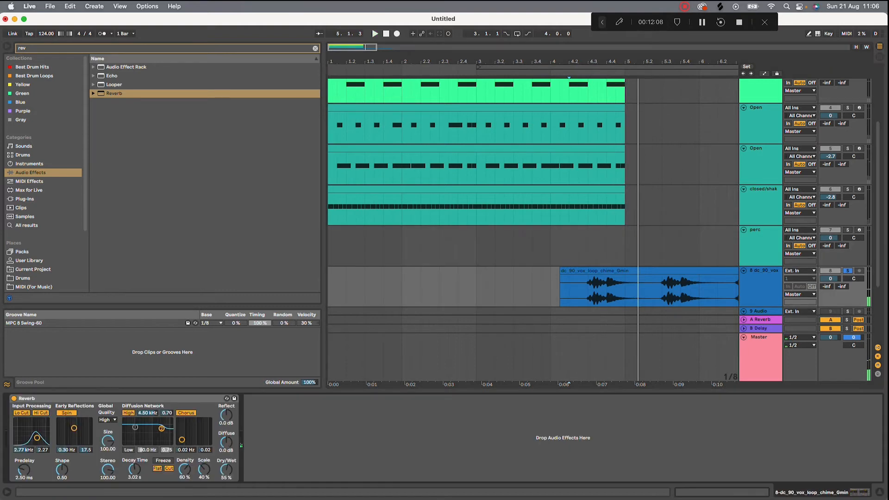
{"action": "left_click", "coordinate": [315, 48]}
{"action": "type", "text": "eq"}
{"action": "left_click", "coordinate": [115, 84]}
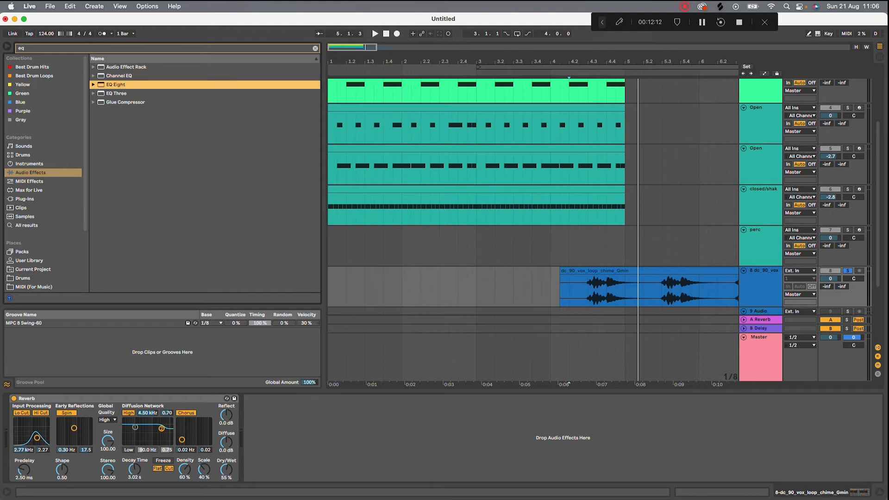
{"action": "key", "text": "Return"}
{"action": "key", "text": "space"}
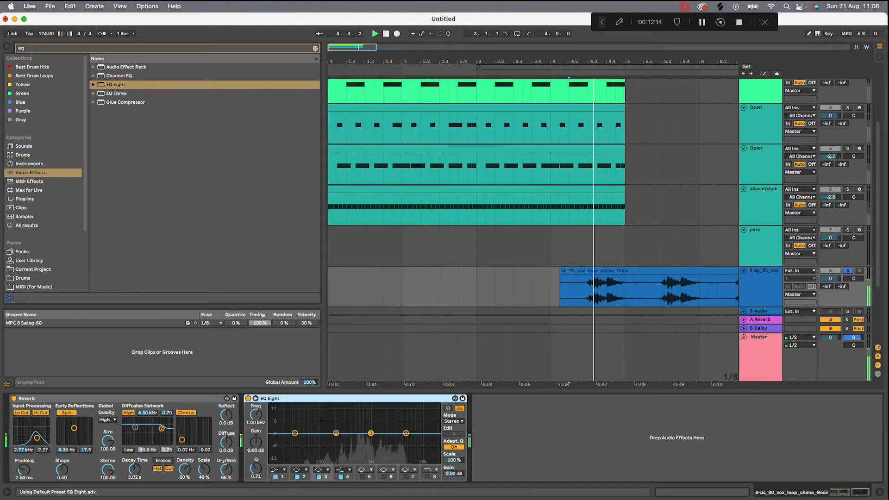
Shape EQ Eight band 2 into a wide boost at 625 Hz, 3.10 dB gain and Q 0.23 while auditioning the vocal.
{"action": "key", "text": "space"}
{"action": "left_click_drag", "start_coordinate": [336, 434], "coordinate": [356, 425]}
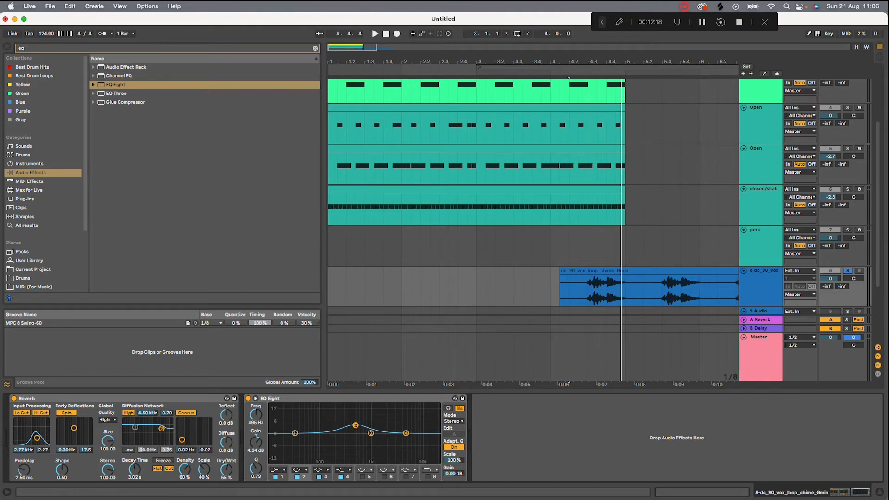
{"action": "key", "text": "space"}
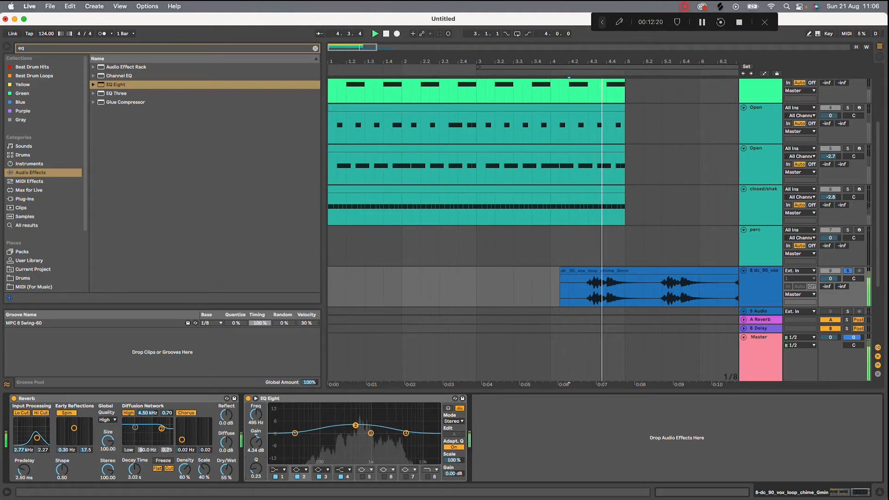
{"action": "left_click_drag", "start_coordinate": [355, 425], "coordinate": [361, 428]}
{"action": "key", "text": "space"}
{"action": "key", "text": "space"}
Unsolo the vox chime track, place short chops of its loop in the early bars, including one around 2.2, and play the groove.
{"action": "left_click", "coordinate": [550, 252]}
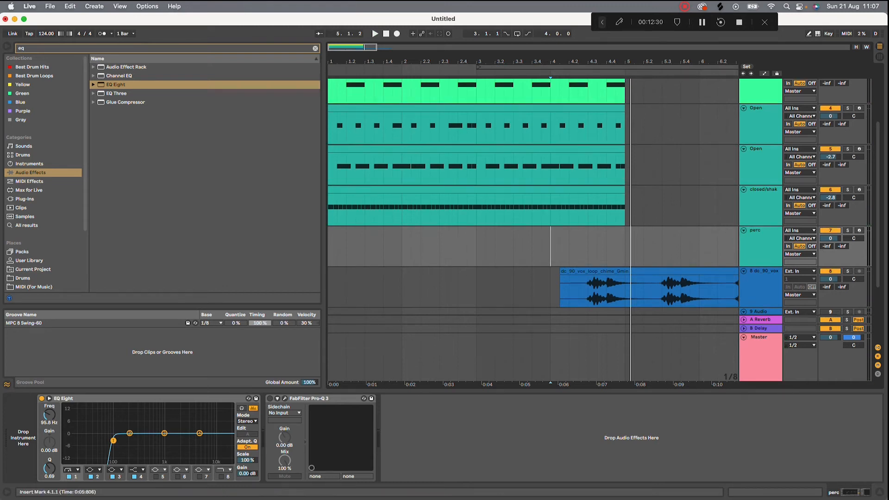
{"action": "scroll", "coordinate": [551, 289], "scroll_direction": "down", "scroll_amount": 5}
{"action": "left_click_drag", "start_coordinate": [481, 292], "coordinate": [502, 292]}
{"action": "left_click_drag", "start_coordinate": [480, 292], "coordinate": [469, 292]}
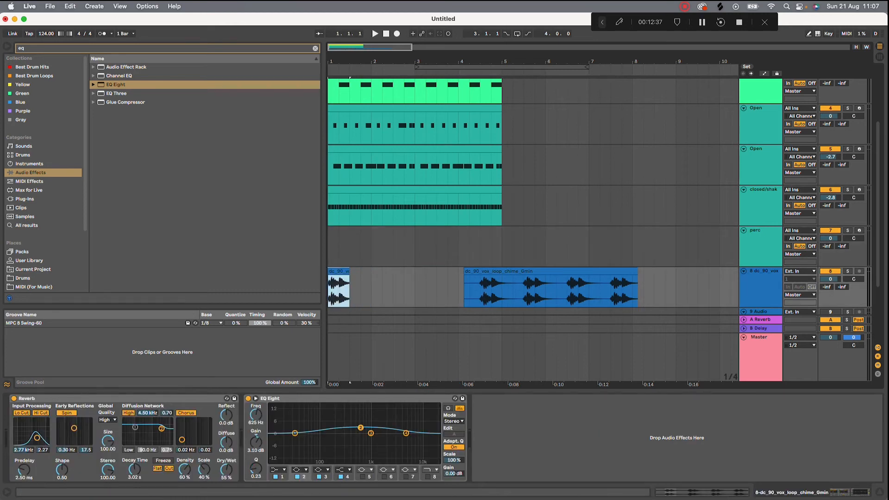
{"action": "scroll", "coordinate": [339, 288], "scroll_direction": "up", "scroll_amount": 8}
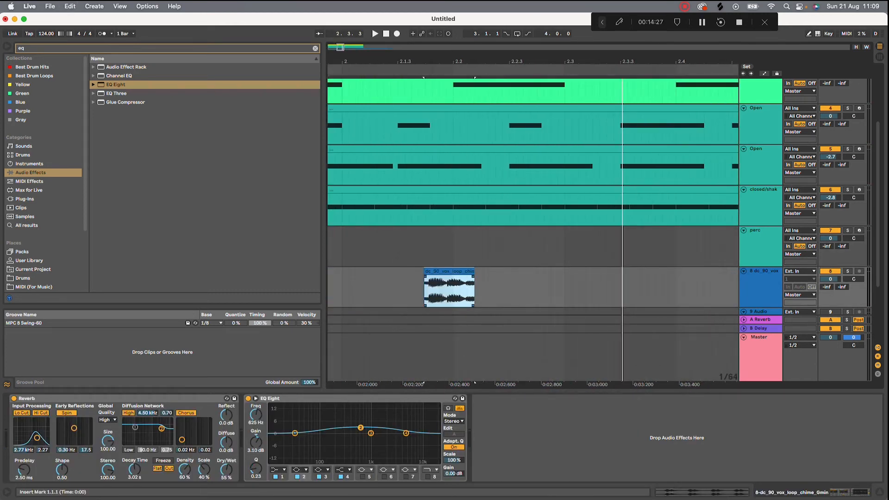
{"action": "key", "text": "space"}
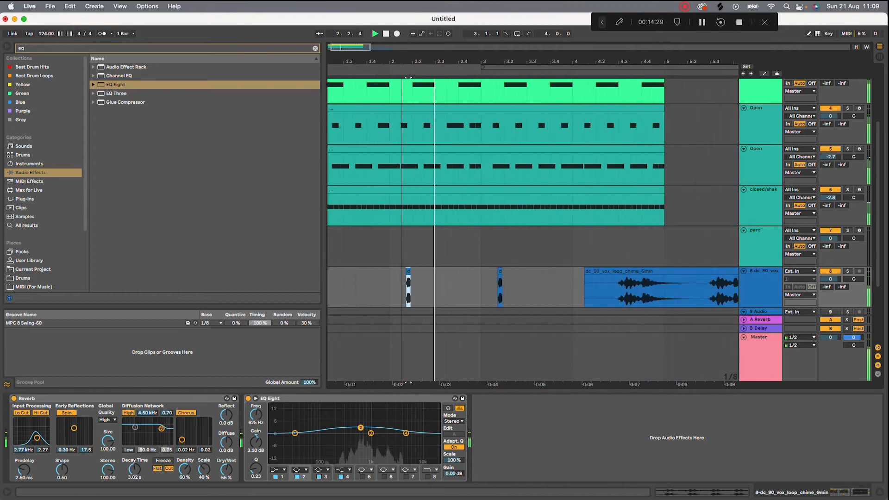
{"action": "scroll", "coordinate": [411, 382], "scroll_direction": "down", "scroll_amount": 3}
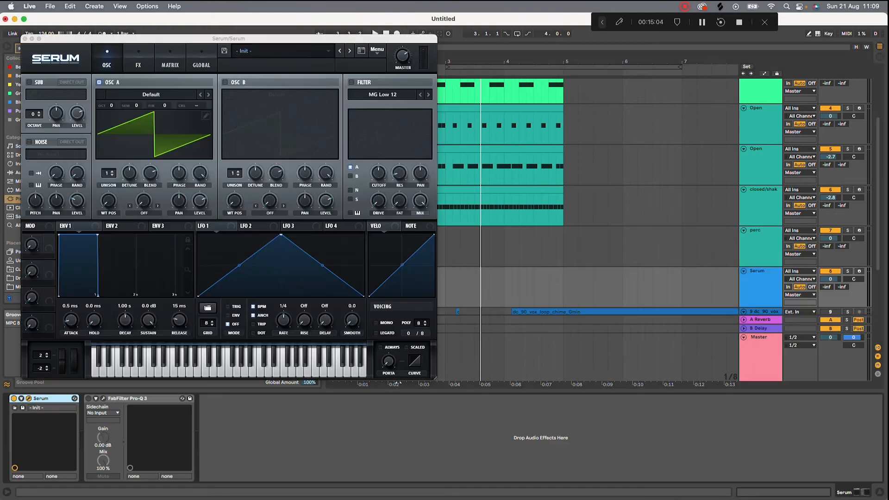
Load the BA - Sweat It preset in Serum and close the plug-in window.
{"action": "left_click", "coordinate": [245, 50]}
{"action": "mouse_move", "coordinate": [278, 134]}
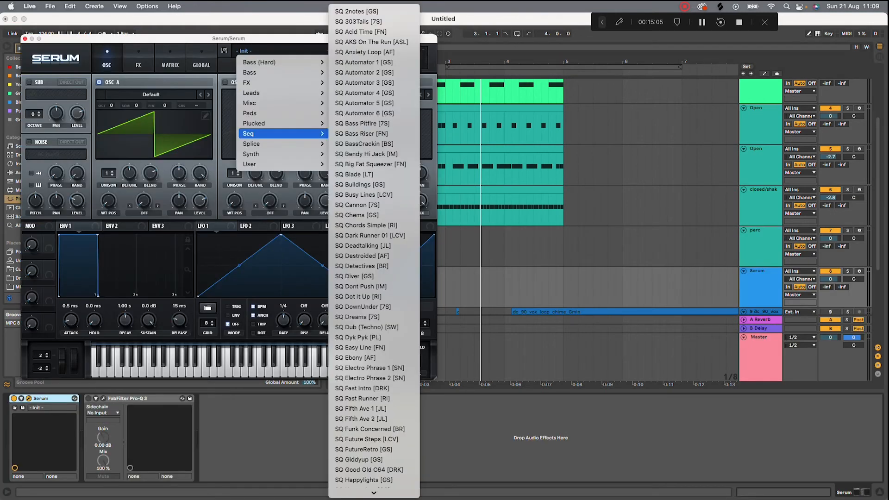
{"action": "mouse_move", "coordinate": [278, 154]}
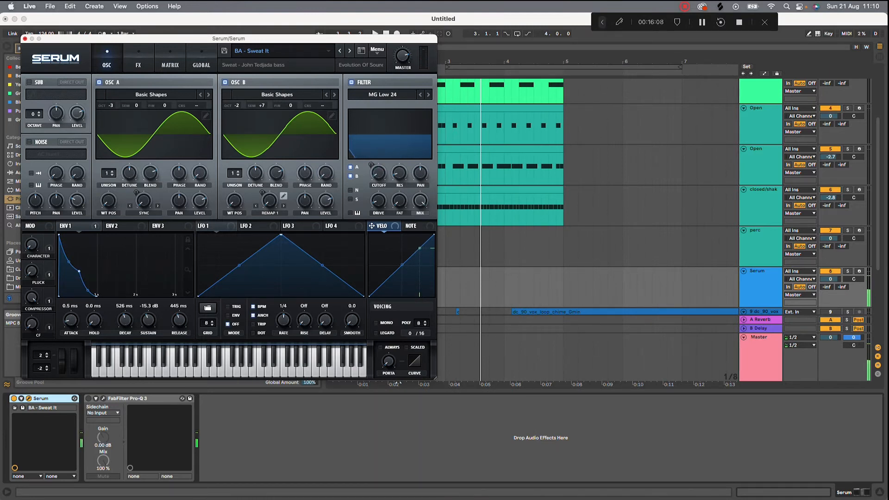
{"action": "left_click", "coordinate": [25, 39]}
Insert an empty four-bar MIDI clip on the Serum track from 1.1.1 to 5.1.1.
{"action": "scroll", "coordinate": [532, 232], "scroll_direction": "down", "scroll_amount": 2}
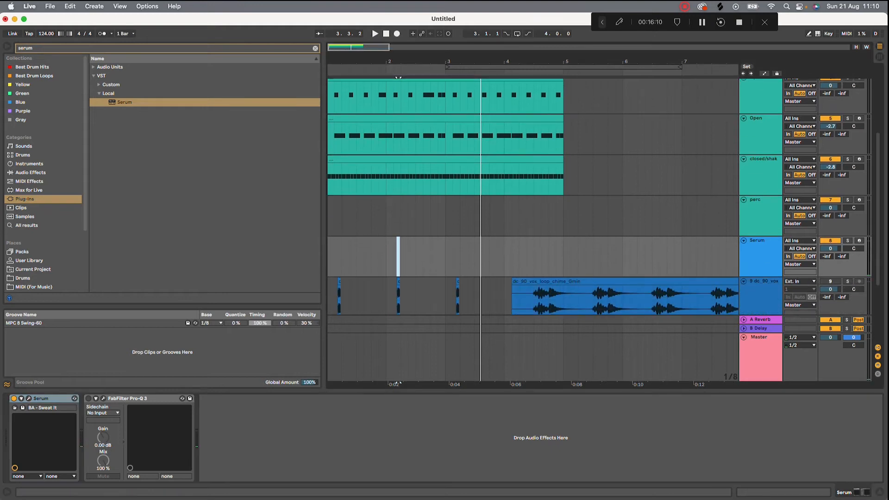
{"action": "left_click_drag", "start_coordinate": [564, 257], "coordinate": [534, 257]}
{"action": "left_click_drag", "start_coordinate": [329, 257], "coordinate": [564, 257]}
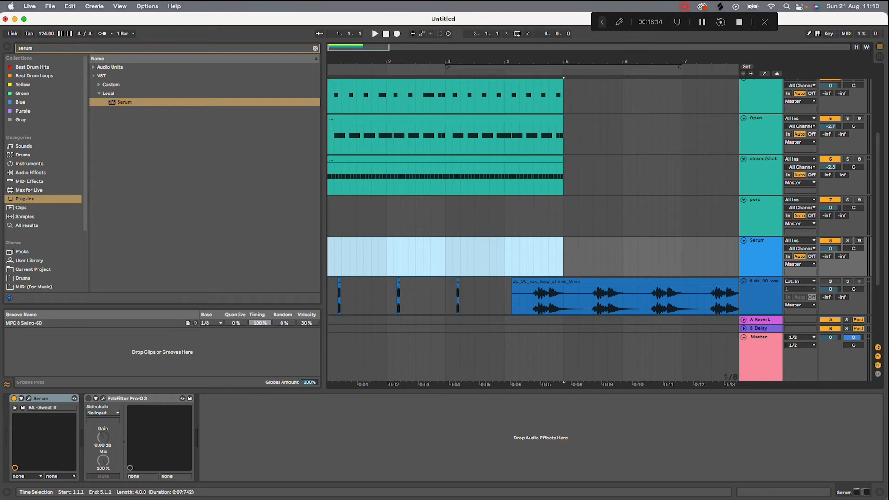
{"action": "right_click", "coordinate": [550, 244]}
{"action": "left_click", "coordinate": [574, 327]}
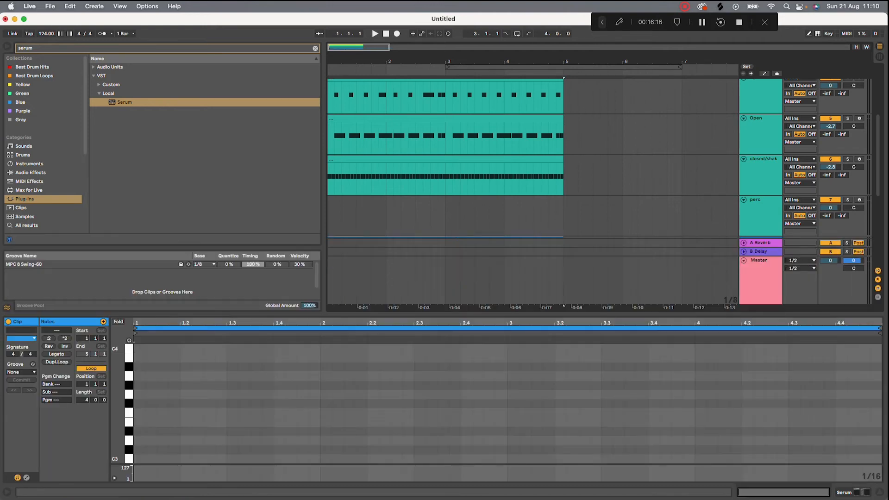
Lay out a column of scale guide notes just before bar 1 in the Serum clip and audition several pitches.
{"action": "scroll", "coordinate": [508, 403], "scroll_direction": "down", "scroll_amount": 2}
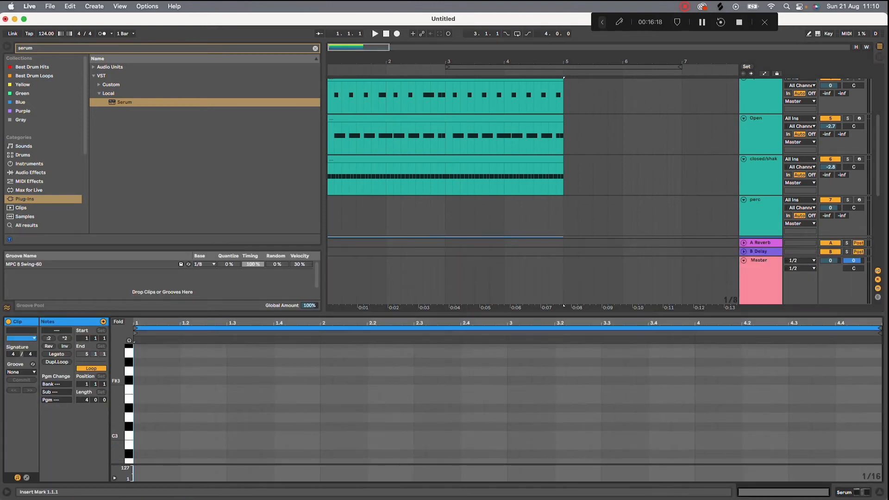
{"action": "scroll", "coordinate": [532, 158], "scroll_direction": "down", "scroll_amount": 7}
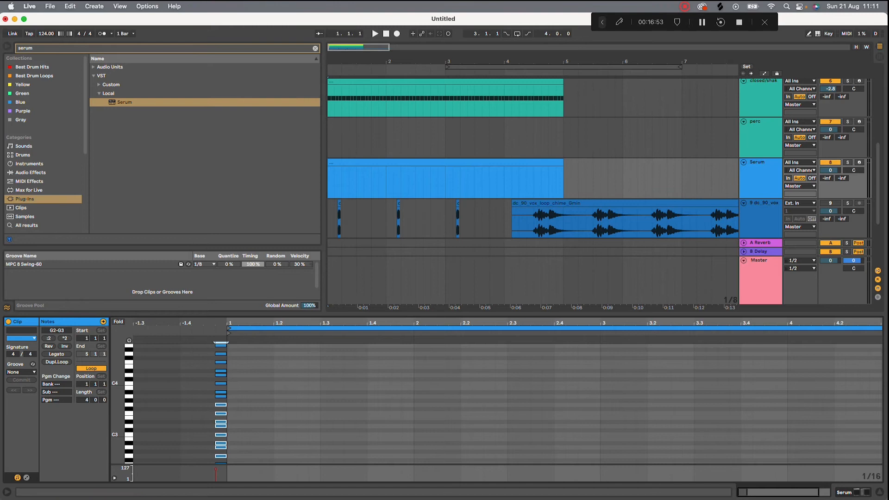
{"action": "left_click", "coordinate": [129, 405]}
{"action": "left_click", "coordinate": [129, 435]}
{"action": "left_click", "coordinate": [129, 452]}
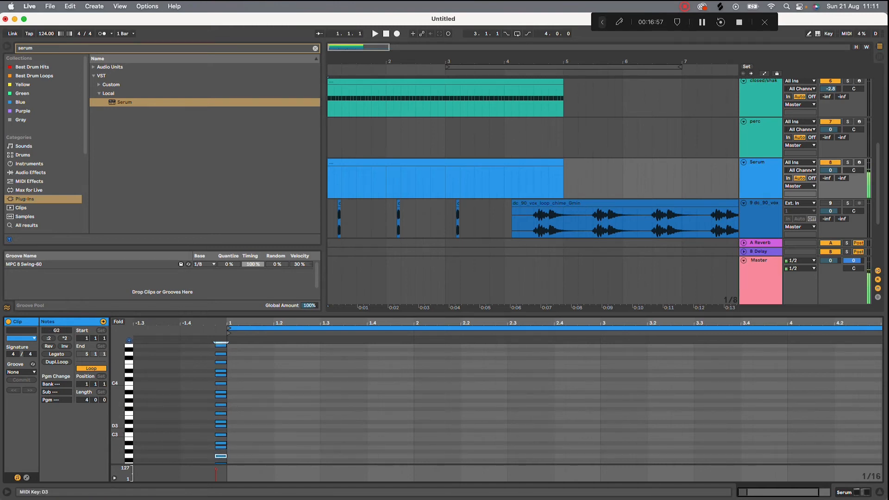
Write a bassline of G3, A#3 and F3 notes in bar 1, opening with a three-sixteenth G3, and repeat it in bar 2.
{"action": "key", "text": "super+d"}
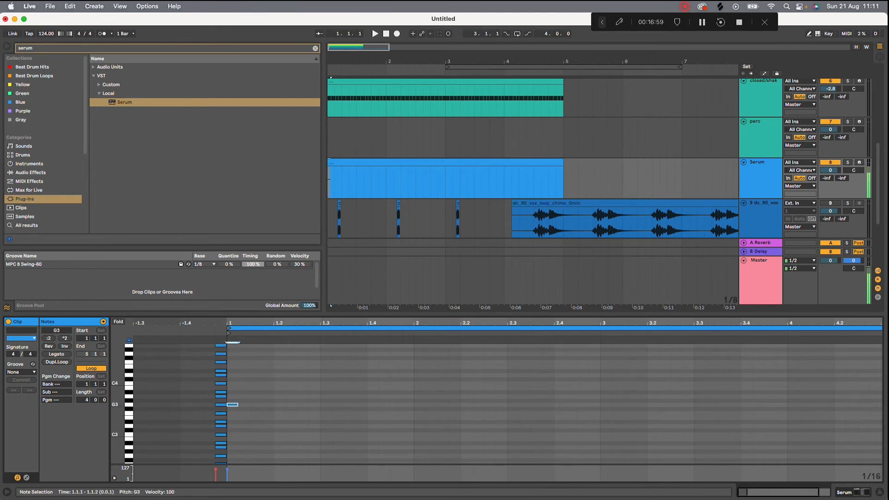
{"action": "key", "text": "shift+Right"}
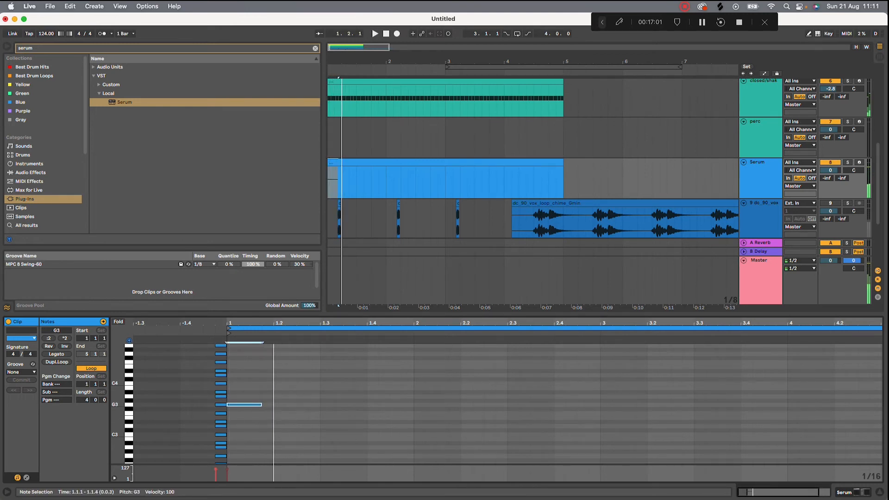
{"action": "key", "text": "space"}
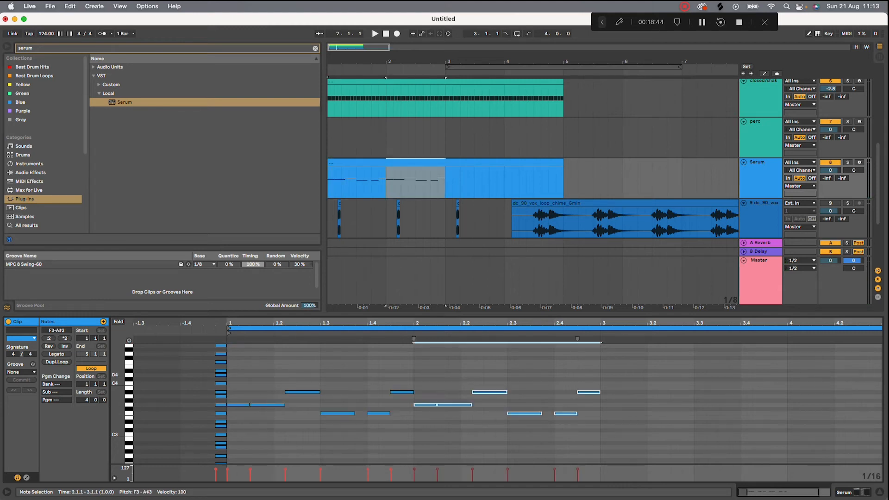
Play back the two-bar Serum bassline with the drums, restarting from 1.2.3.
{"action": "key", "text": "space"}
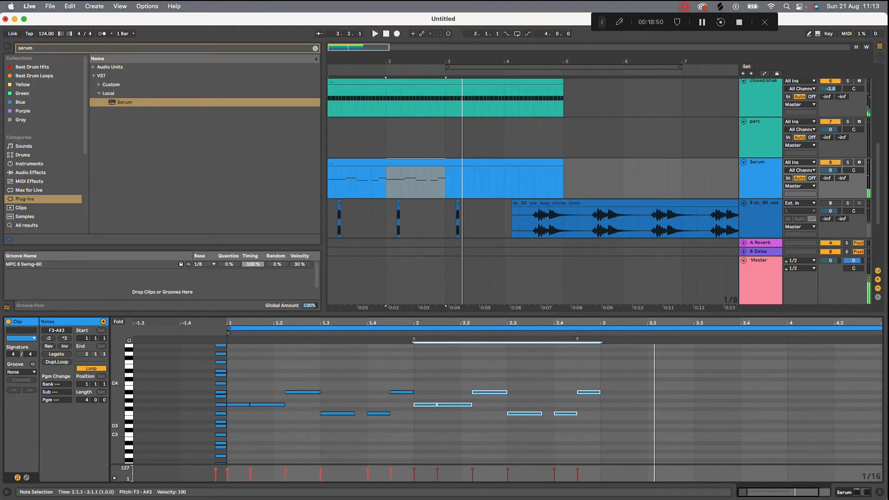
{"action": "left_click", "coordinate": [295, 359]}
{"action": "key", "text": "space"}
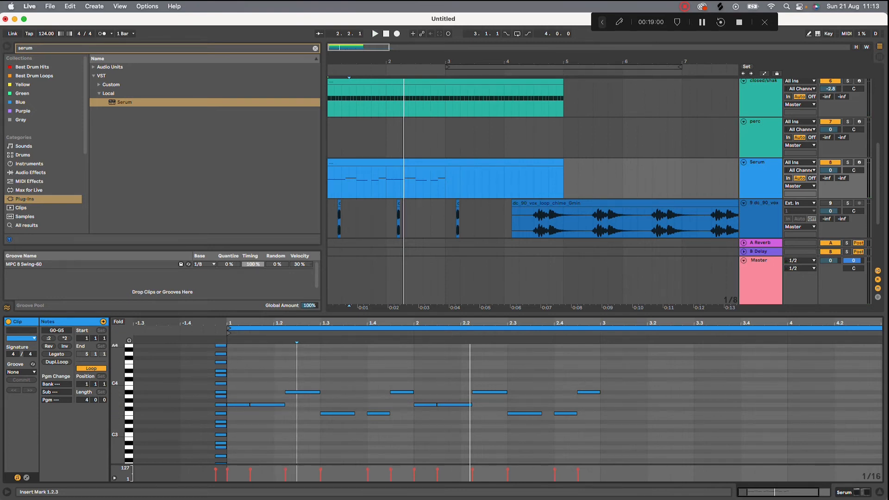
{"action": "key", "text": "space"}
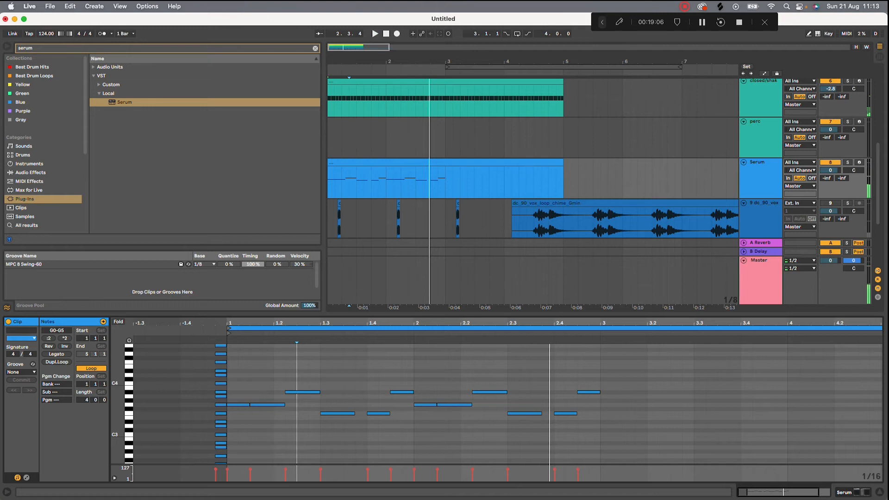
Shorten the Serum clip to end at 3.1.1 and duplicate it to fill bars 3 and 4.
{"action": "left_click_drag", "start_coordinate": [564, 163], "coordinate": [446, 162]}
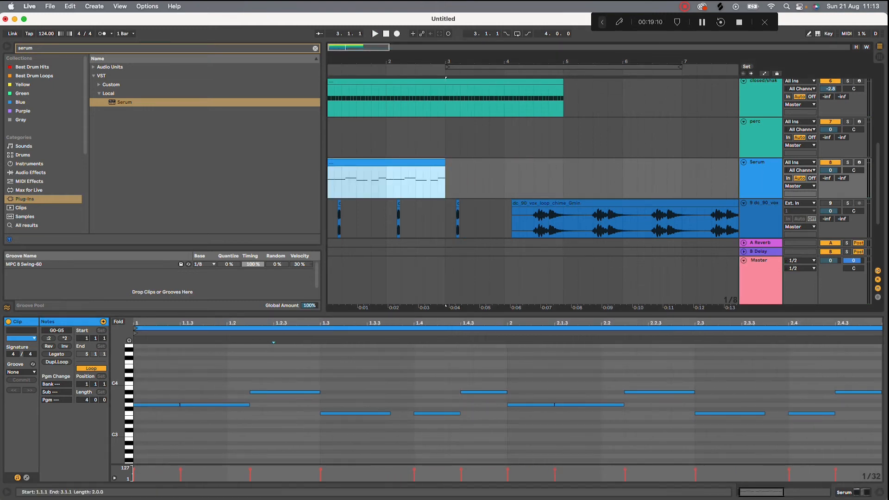
{"action": "key", "text": "super+d"}
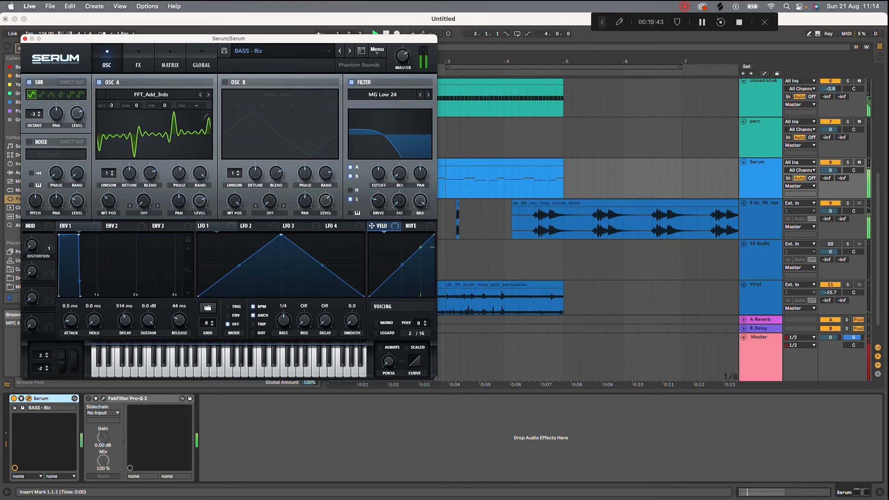
Audition the Serum bass presets from Grizzly to Mountain during playback, load BASS - Luna and close the synth window.
{"action": "left_click", "coordinate": [349, 51]}
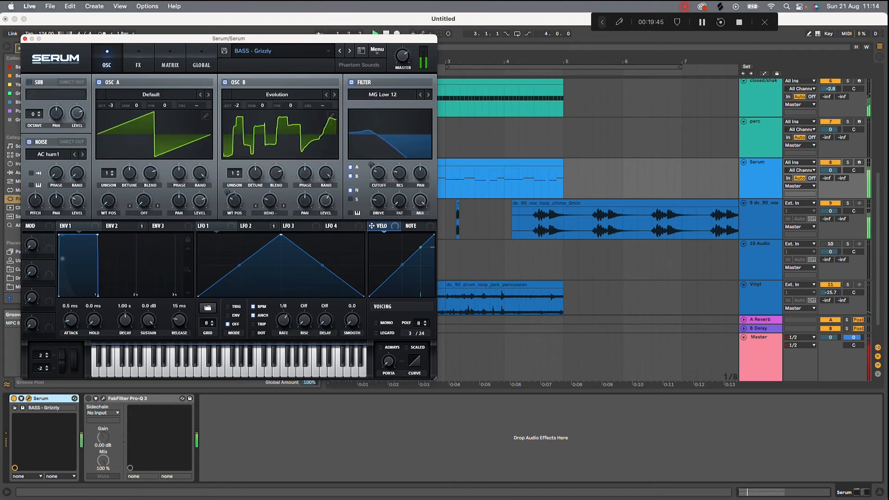
{"action": "left_click", "coordinate": [349, 51]}
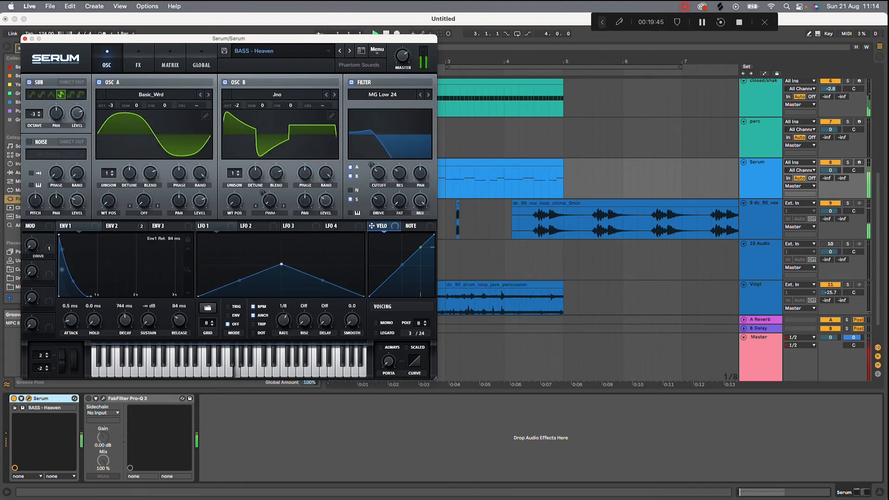
{"action": "left_click", "coordinate": [349, 51]}
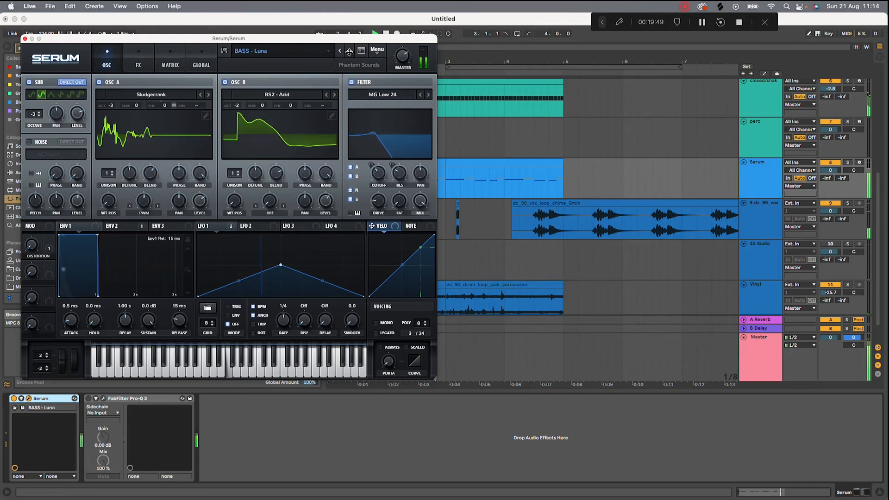
{"action": "left_click", "coordinate": [350, 50]}
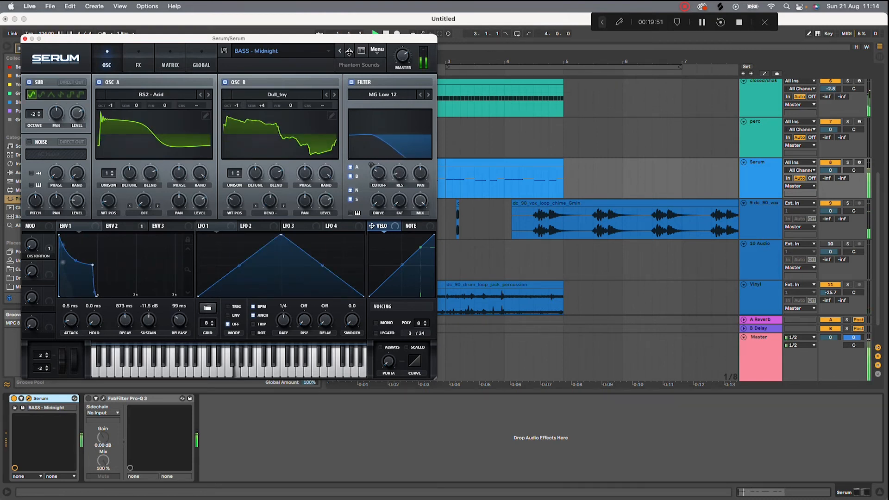
{"action": "key", "text": "space"}
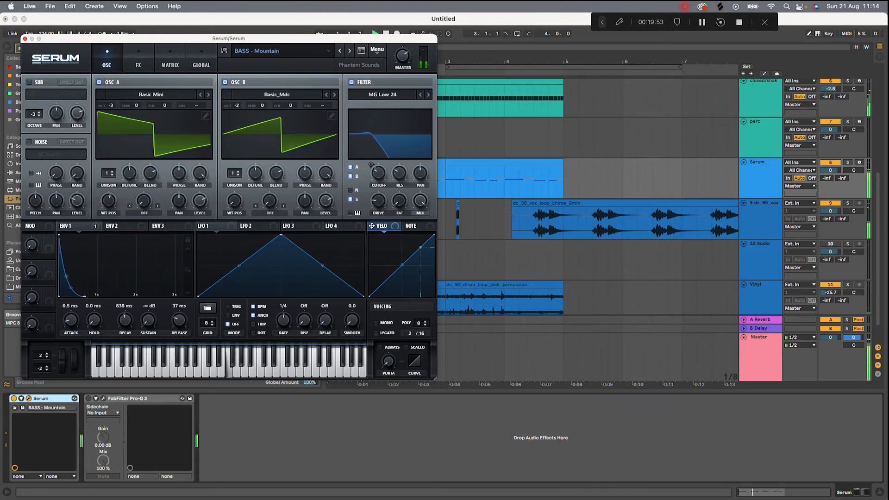
{"action": "left_click", "coordinate": [340, 51]}
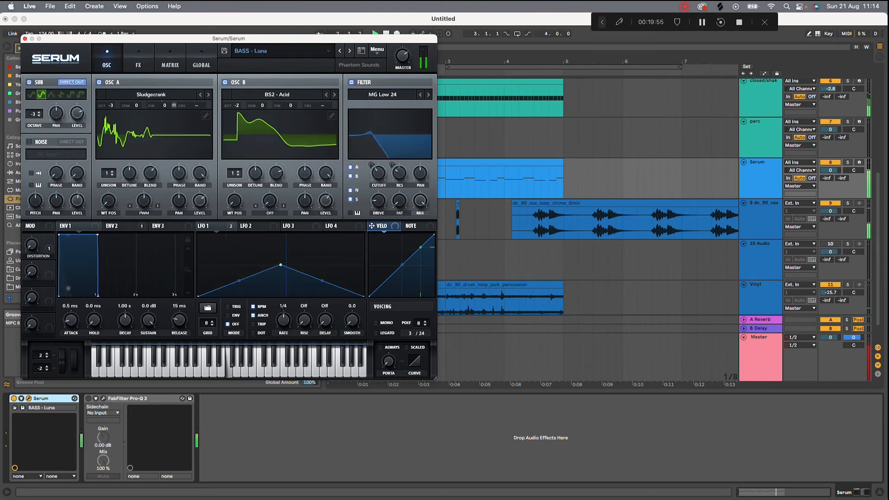
{"action": "key", "text": "space"}
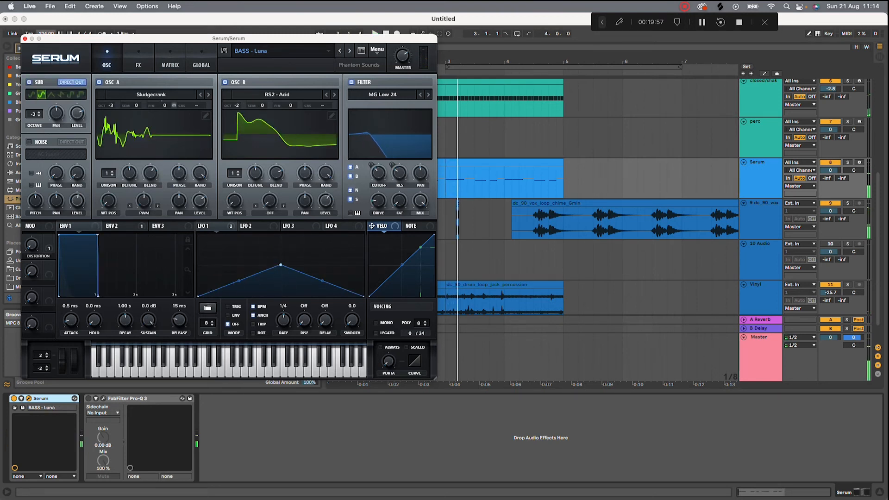
{"action": "left_click", "coordinate": [25, 39]}
Shorten the F3 note at 1.3 of the Serum clip by three thirty-seconds and play the bassline back.
{"action": "key", "text": "space"}
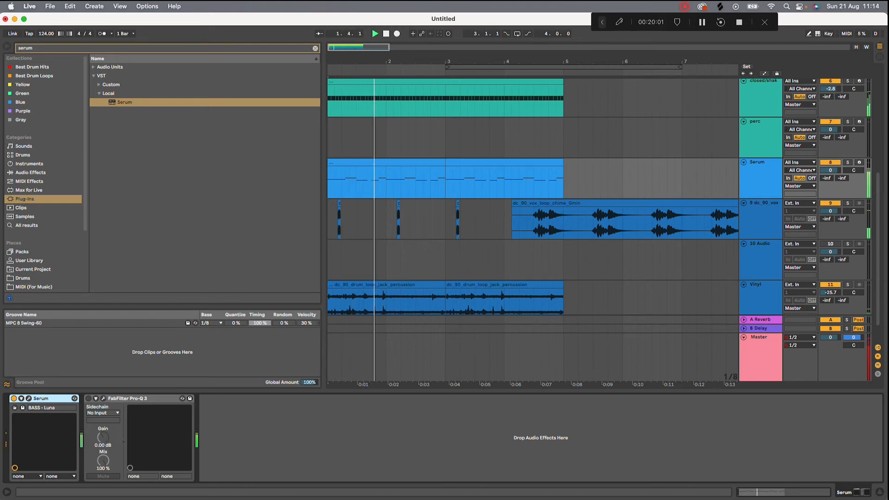
{"action": "left_click_drag", "start_coordinate": [446, 185], "coordinate": [328, 185]}
{"action": "key", "text": "space"}
{"action": "key", "text": "shift+Tab"}
{"action": "key", "text": "space"}
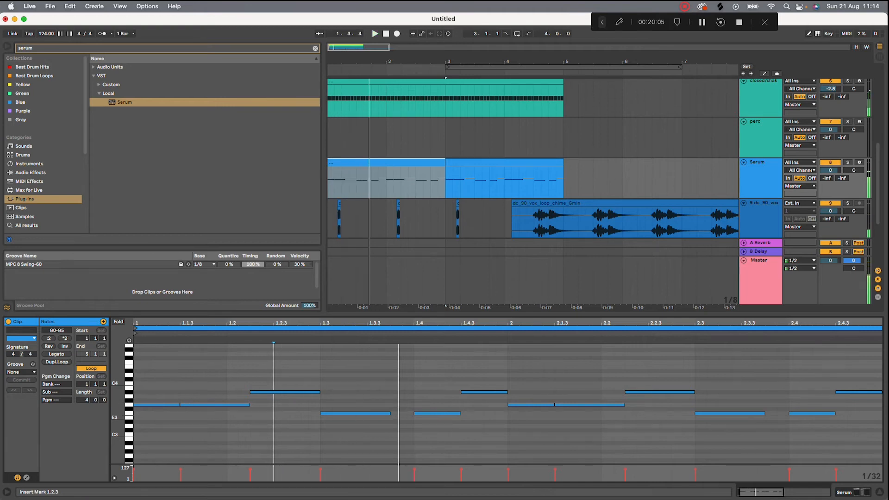
{"action": "left_click_drag", "start_coordinate": [390, 413], "coordinate": [356, 413]}
{"action": "key", "text": "space"}
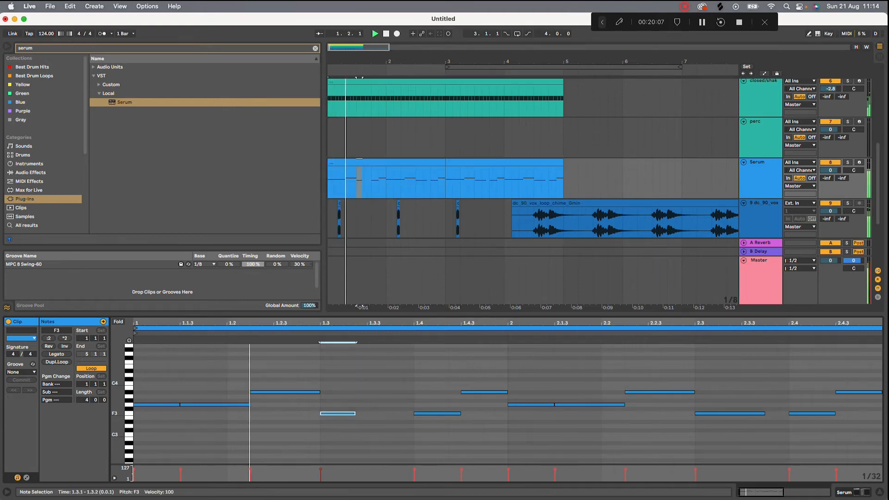
{"action": "key", "text": "space"}
{"action": "key", "text": "space"}
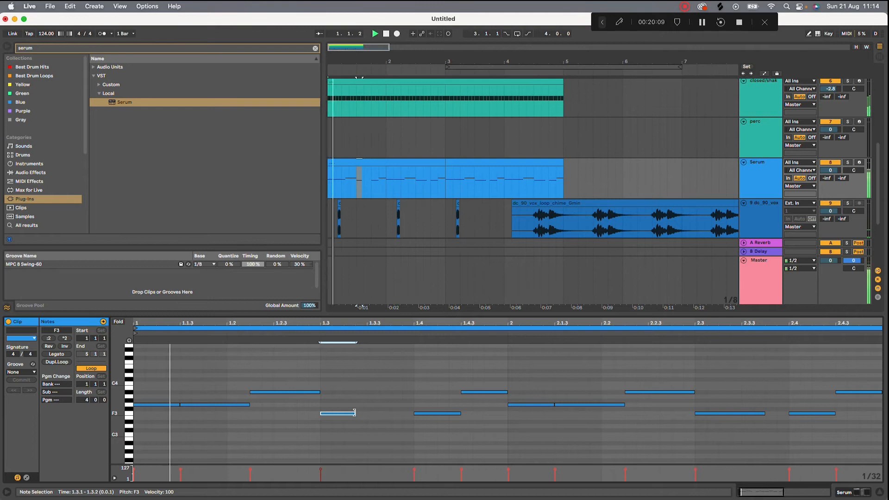
Shorten the two opening G3 notes of bar 1 by three thirty-seconds each and check them in playback.
{"action": "key", "text": "space"}
{"action": "left_click_drag", "start_coordinate": [163, 392], "coordinate": [199, 421]}
{"action": "key", "text": "shift+Left"}
{"action": "key", "text": "shift+Left"}
{"action": "key", "text": "shift+Left"}
{"action": "key", "text": "space"}
{"action": "key", "text": "space"}
Trim the A#3 note at 1.2.2 by a thirty-second and extend the first G3 to one sixteenth, checking playback.
{"action": "left_click_drag", "start_coordinate": [319, 392], "coordinate": [308, 392]}
{"action": "key", "text": "space"}
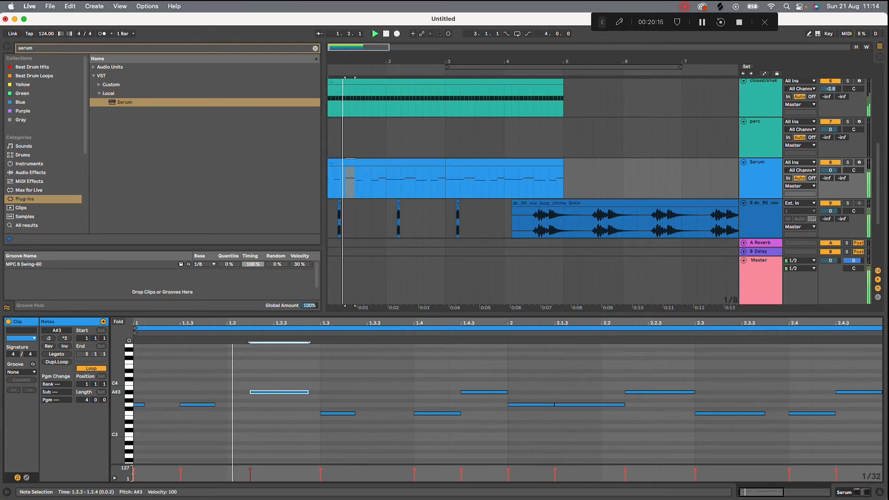
{"action": "key", "text": "space"}
{"action": "key", "text": "space"}
{"action": "left_click_drag", "start_coordinate": [145, 404], "coordinate": [157, 405]}
{"action": "key", "text": "space"}
{"action": "key", "text": "space"}
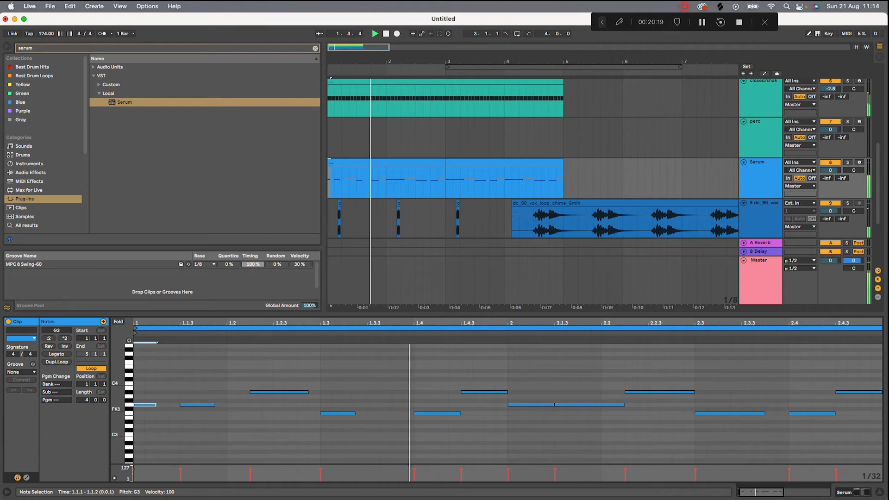
Shorten the F3 at 1.4 and the A#3 at 1.4.3 by a thirty-second each and replay the bassline.
{"action": "key", "text": "space"}
{"action": "key", "text": "space"}
{"action": "left_click_drag", "start_coordinate": [507, 392], "coordinate": [448, 413]}
{"action": "key", "text": "space"}
{"action": "key", "text": "space"}
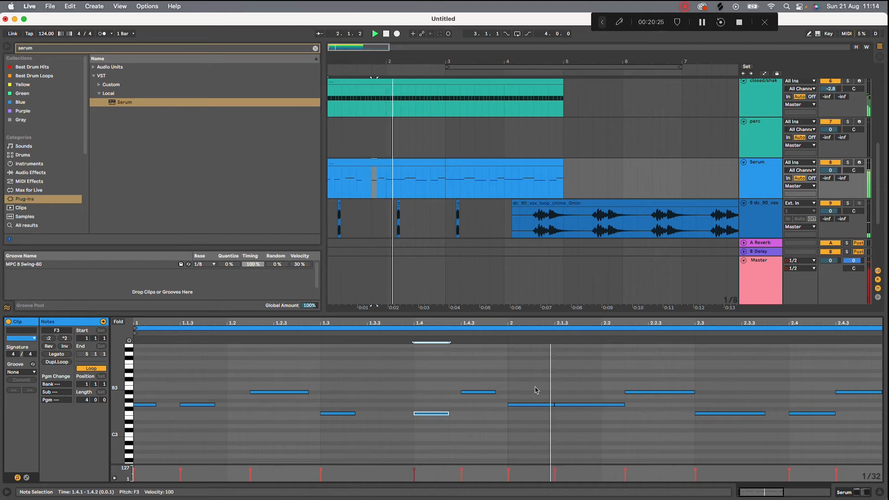
Delete all the notes in bar 2 of the Serum clip.
{"action": "key", "text": "space"}
{"action": "left_click_drag", "start_coordinate": [535, 369], "coordinate": [847, 460]}
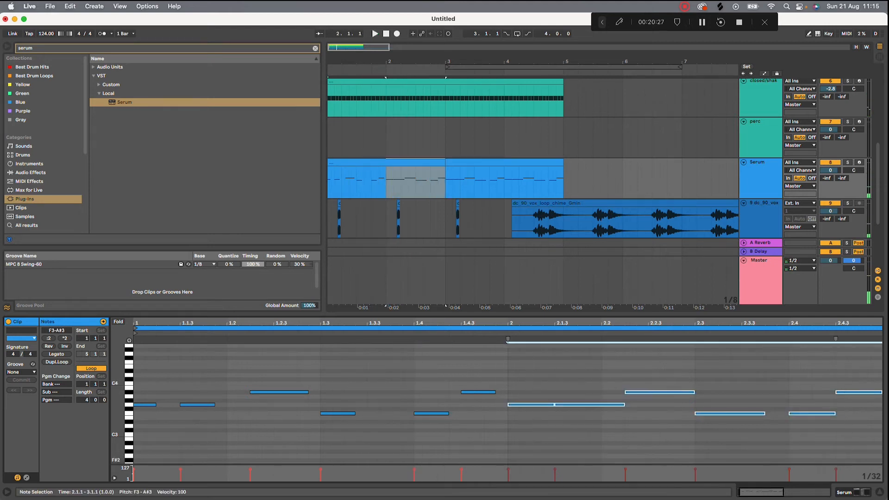
{"action": "key", "text": "Delete"}
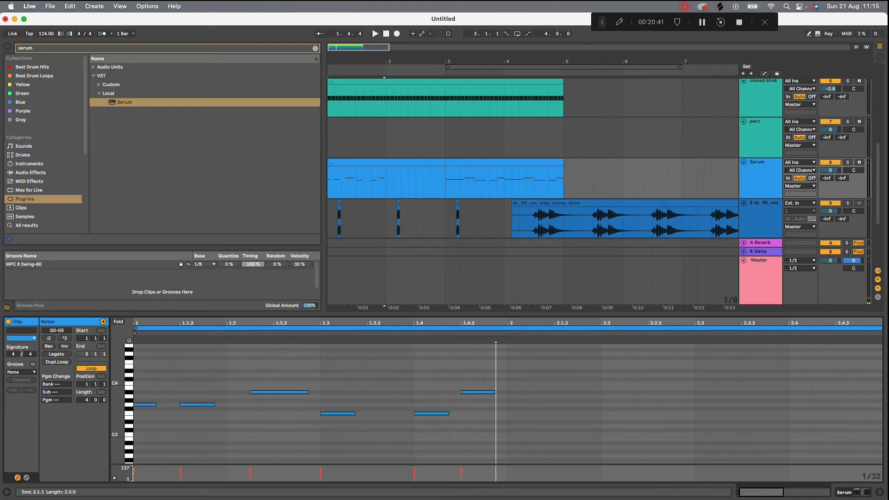
Shorten the Serum clip to end at 2.1.1, duplicate it to fill bars 2 to 4 and play it back.
{"action": "left_click_drag", "start_coordinate": [445, 162], "coordinate": [386, 163]}
{"action": "key", "text": "super+d"}
{"action": "key", "text": "super+d"}
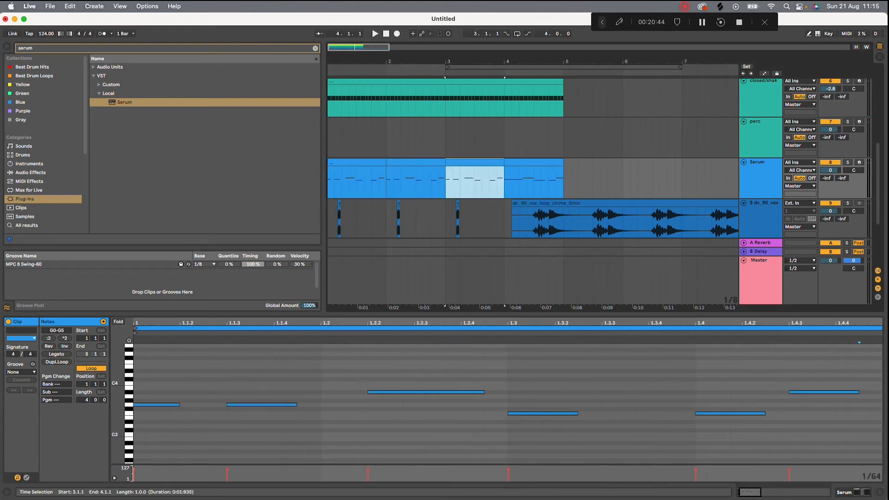
{"action": "key", "text": "super+d"}
{"action": "key", "text": "space"}
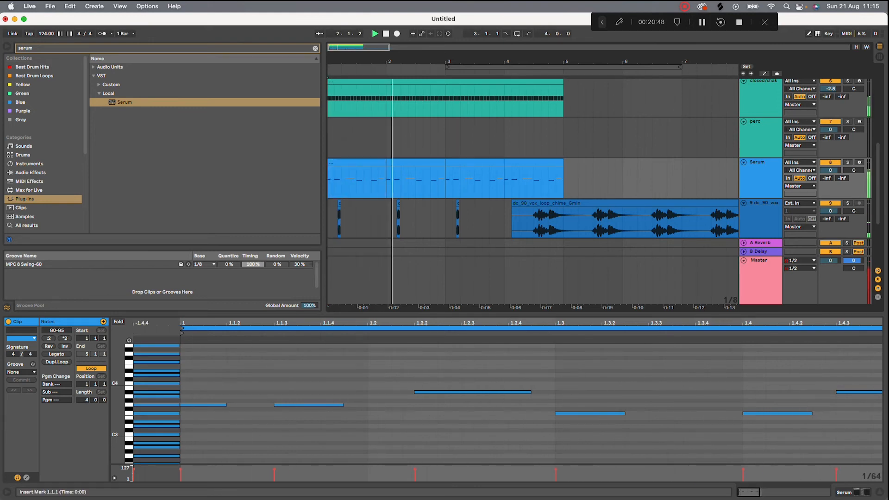
{"action": "key", "text": "space"}
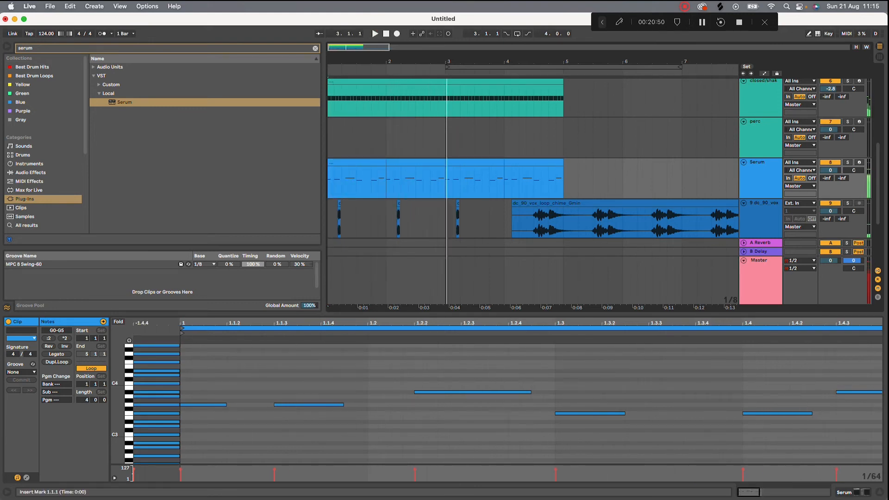
Delete the vocal chops in bars 1 and 2 of the vox track, keeping the one in bar 3.
{"action": "left_click_drag", "start_coordinate": [386, 218], "coordinate": [416, 219]}
{"action": "key", "text": "Delete"}
{"action": "left_click_drag", "start_coordinate": [372, 220], "coordinate": [328, 220]}
{"action": "key", "text": "Delete"}
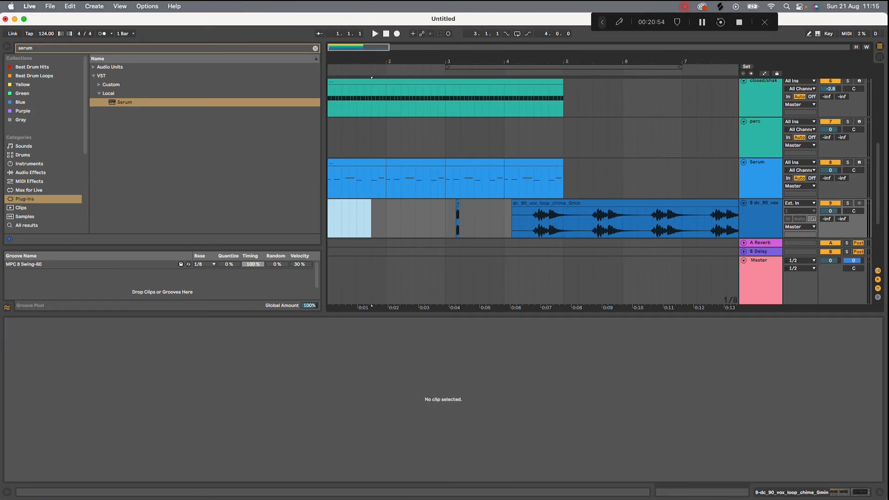
{"action": "left_click", "coordinate": [386, 33]}
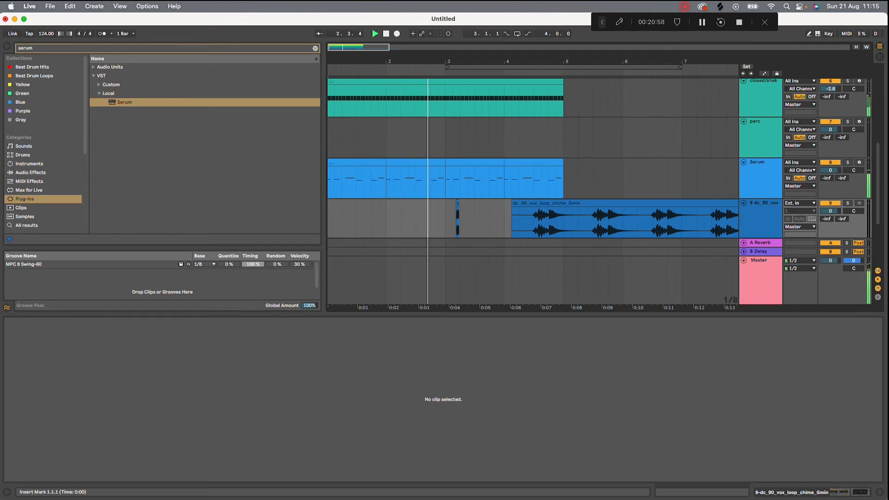
Try a Compressor on the Serum track with its threshold lowered to about -33.1 dB and its sidechain section expanded.
{"action": "left_click", "coordinate": [770, 174]}
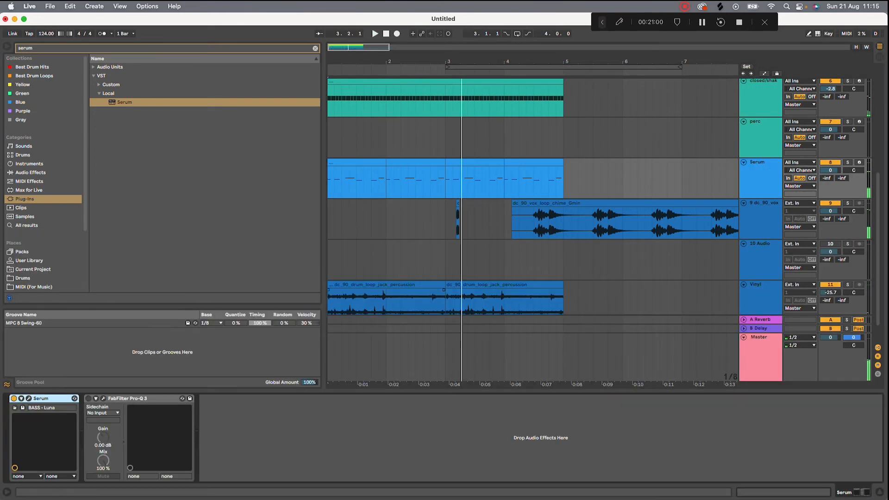
{"action": "left_click", "coordinate": [315, 48]}
{"action": "type", "text": "comp"}
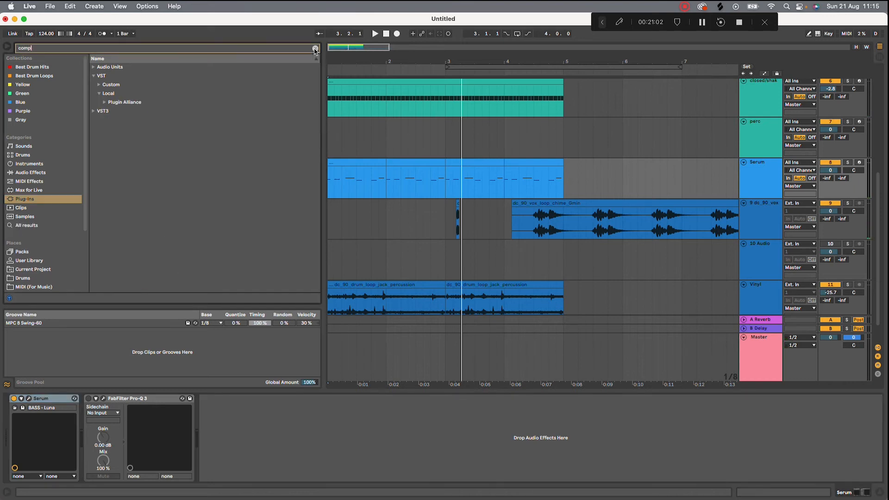
{"action": "left_click", "coordinate": [30, 173]}
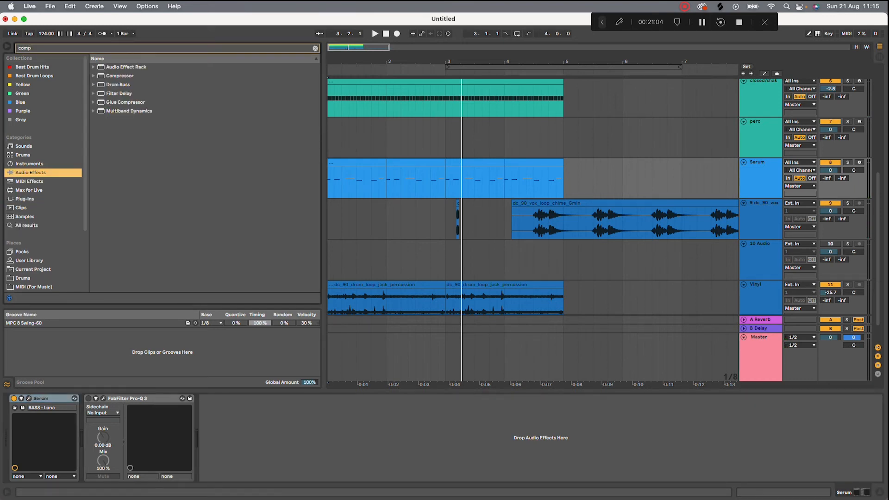
{"action": "double_click", "coordinate": [119, 76]}
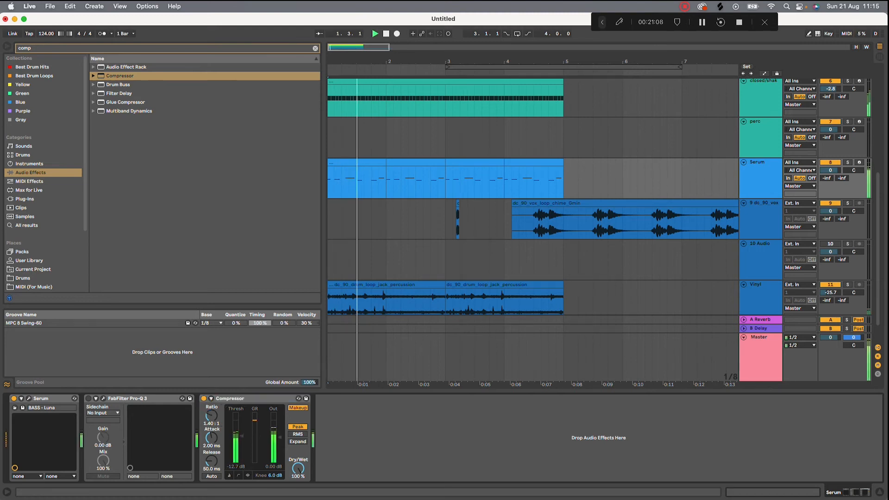
{"action": "left_click", "coordinate": [211, 398]}
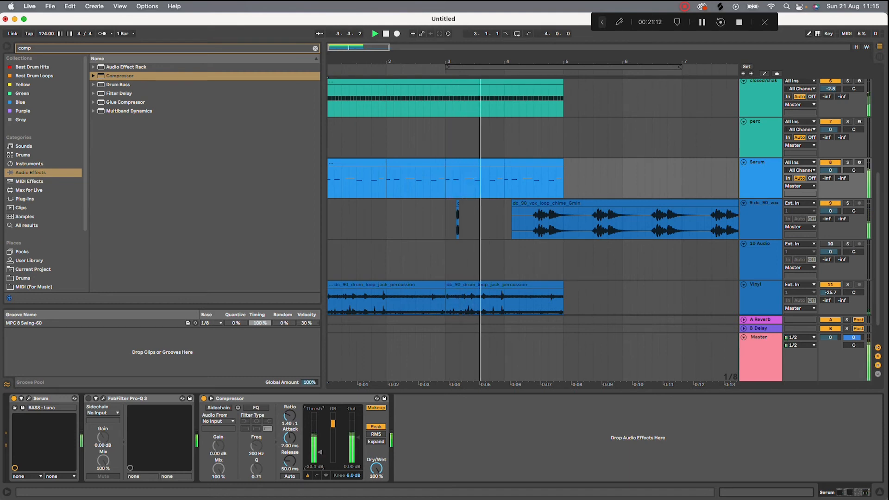
{"action": "key", "text": "space"}
{"action": "left_click", "coordinate": [241, 399]}
{"action": "key", "text": "Delete"}
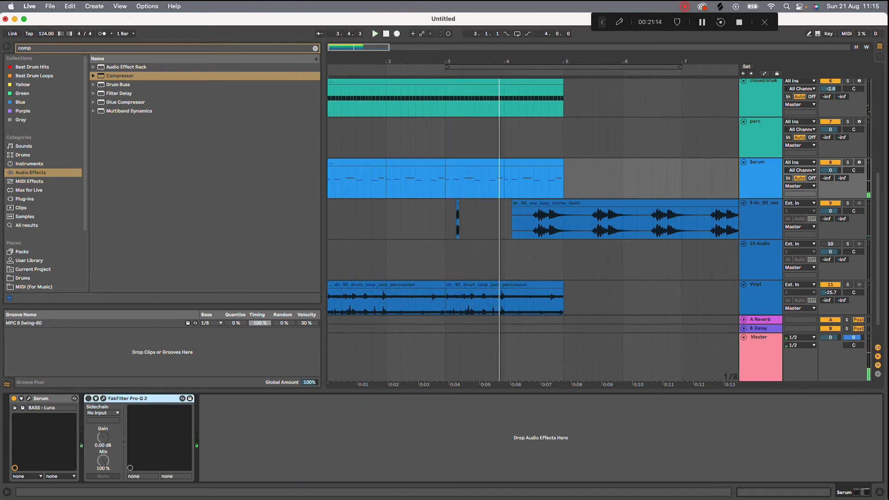
Try a Glue Compressor on the Serum track with threshold about -21.9 dB and makeup about 4.60 dB.
{"action": "double_click", "coordinate": [126, 102]}
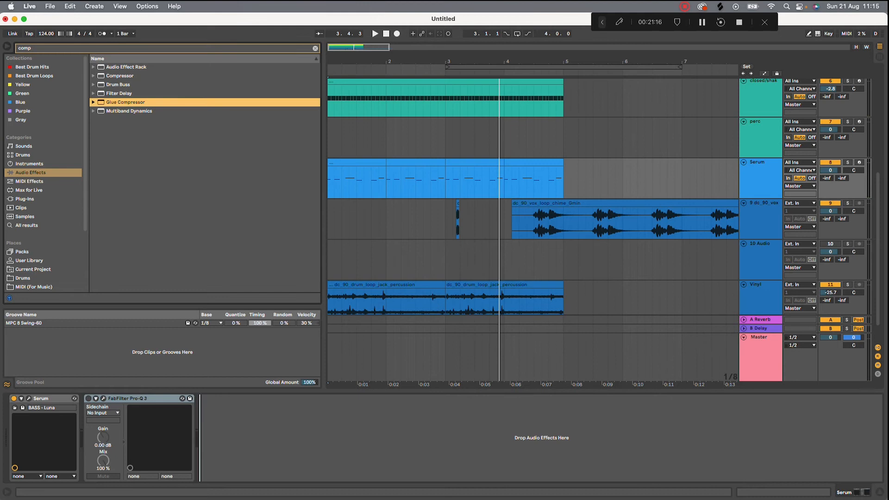
{"action": "key", "text": "space"}
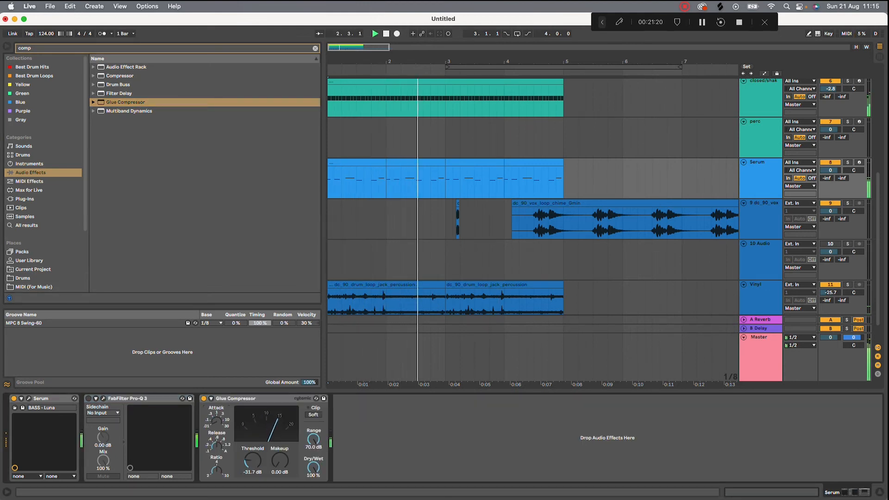
{"action": "key", "text": "space"}
{"action": "key", "text": "space"}
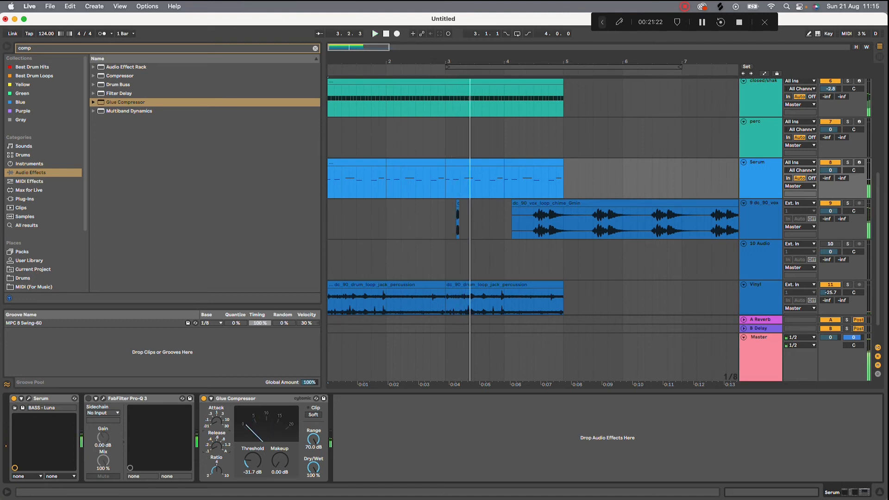
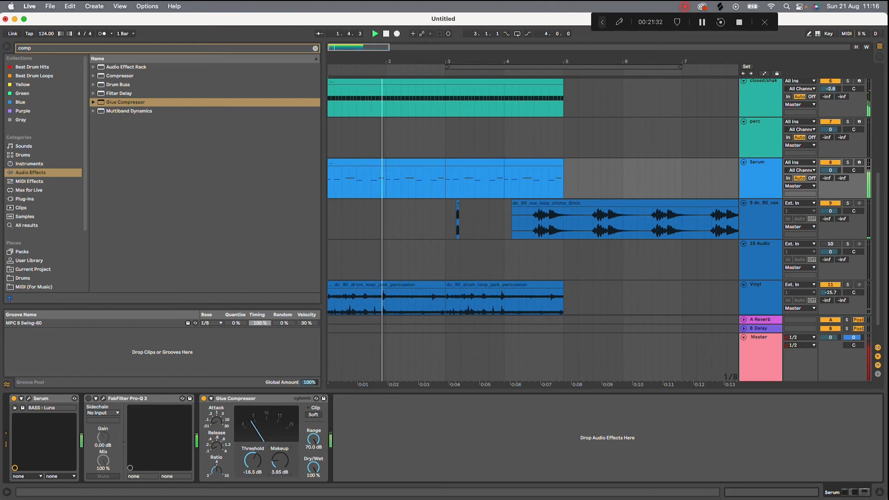
{"action": "left_click_drag", "start_coordinate": [280, 461], "coordinate": [284, 464]}
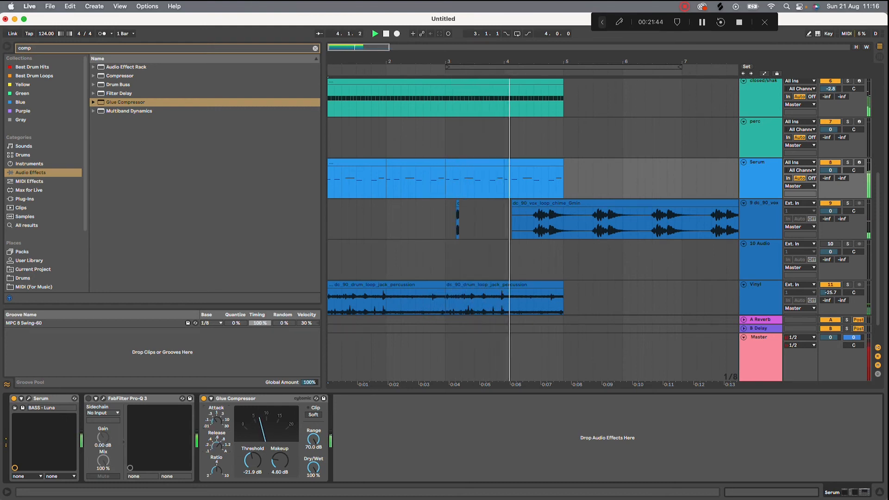
Solo the Serum track during playback and remove the Glue Compressor and FabFilter Pro-Q 3 from it.
{"action": "key", "text": "space"}
{"action": "key", "text": "s"}
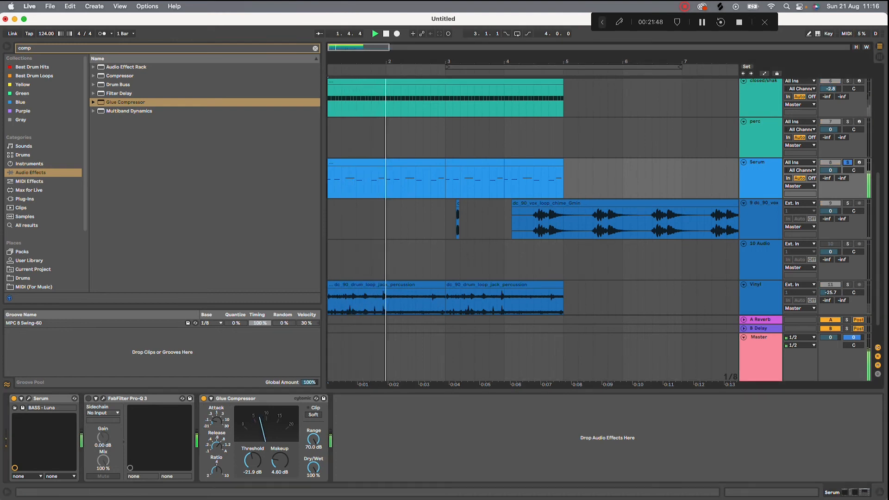
{"action": "left_click", "coordinate": [203, 399]}
{"action": "left_click", "coordinate": [218, 399]}
{"action": "key", "text": "Delete"}
{"action": "key", "text": "Delete"}
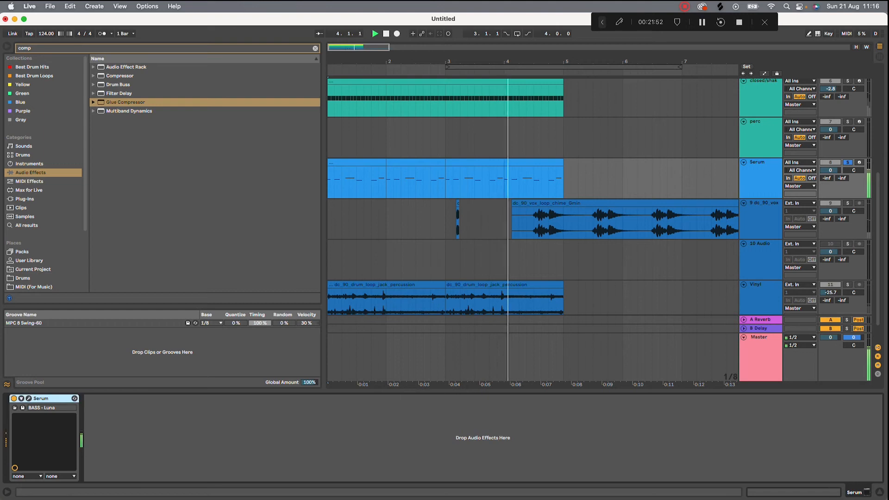
Add the A Bit Warmer Saturator preset to the Serum track, lower its output to about -4.86 dB, and unsolo the track for playback.
{"action": "left_click", "coordinate": [315, 49]}
{"action": "type", "text": "a bit"}
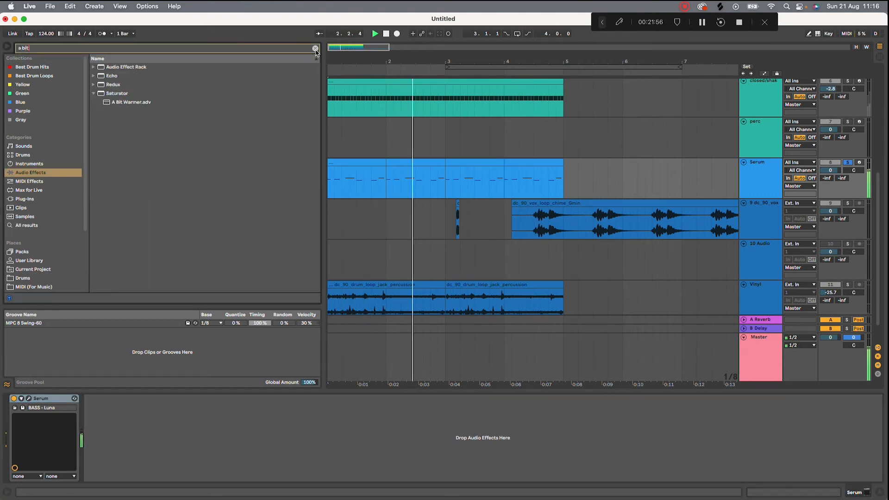
{"action": "left_click_drag", "start_coordinate": [131, 102], "coordinate": [186, 437]}
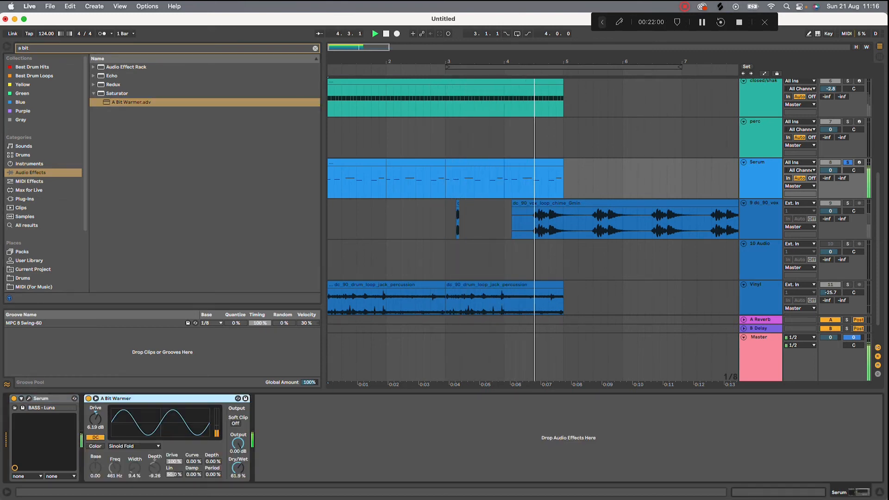
{"action": "left_click_drag", "start_coordinate": [238, 444], "coordinate": [238, 453]}
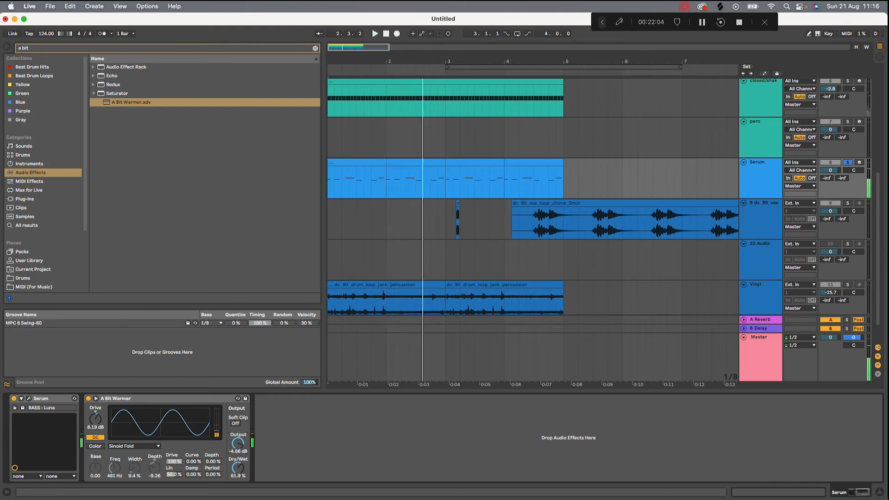
{"action": "key", "text": "space"}
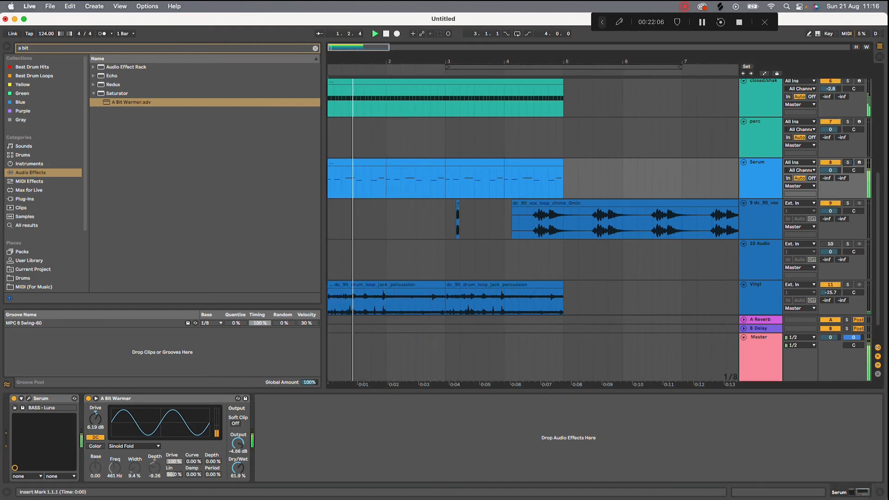
Inspect the effects page of the Serum instrument, close the plugin window, and restart playback.
{"action": "left_click", "coordinate": [29, 399]}
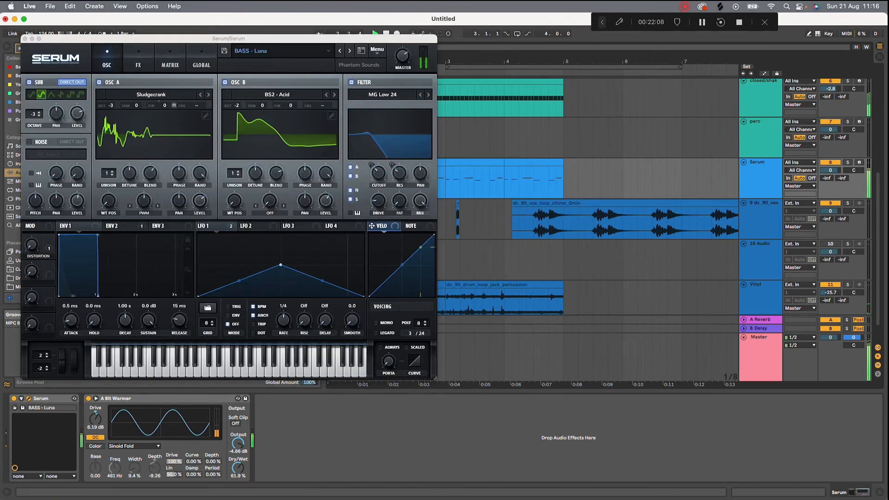
{"action": "left_click", "coordinate": [139, 64]}
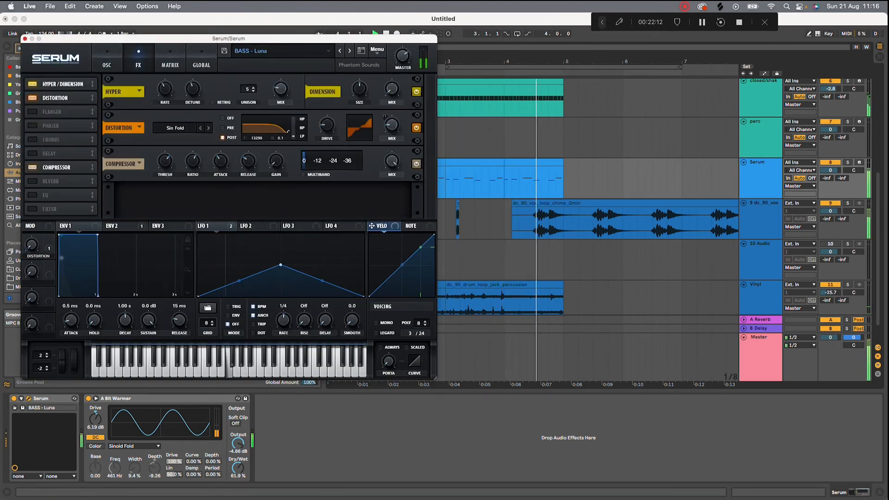
{"action": "key", "text": "super+w"}
{"action": "key", "text": "space"}
{"action": "key", "text": "space"}
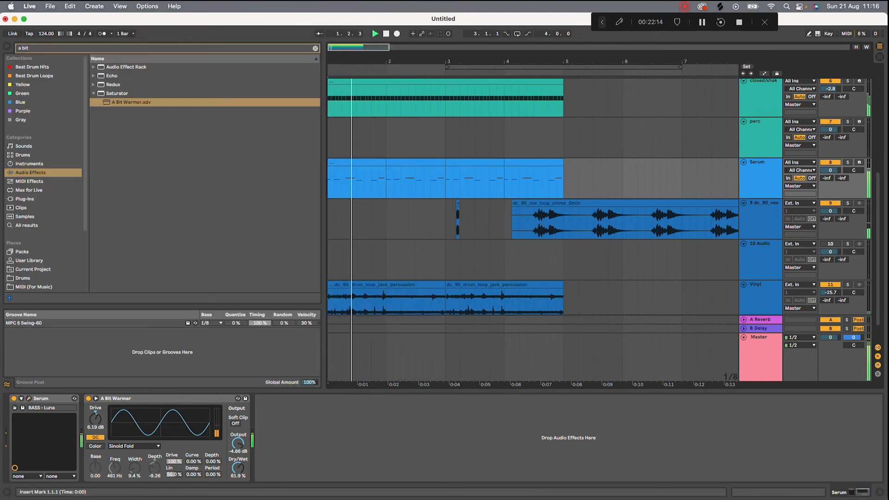
Compare the Saturator bypassed and active, then set its drive to 3.43 dB and its curve type to Medium Curve.
{"action": "left_click", "coordinate": [89, 399]}
{"action": "left_click", "coordinate": [89, 398]}
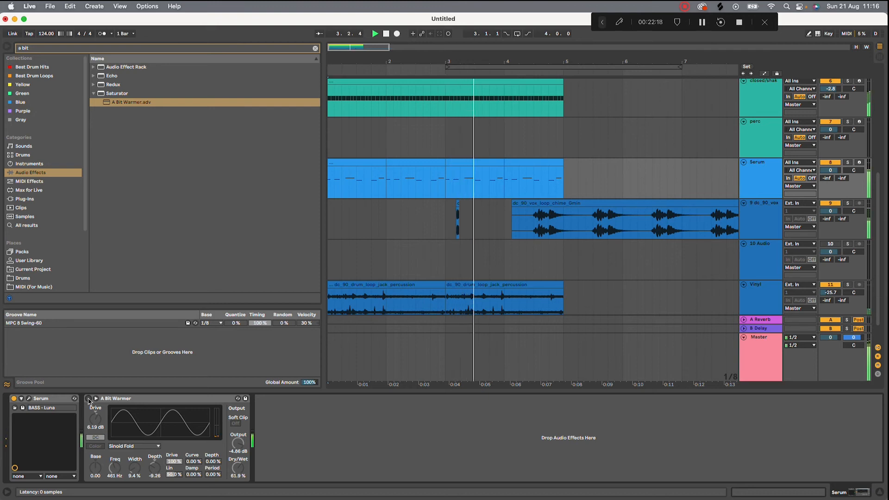
{"action": "left_click_drag", "start_coordinate": [96, 424], "coordinate": [96, 419]}
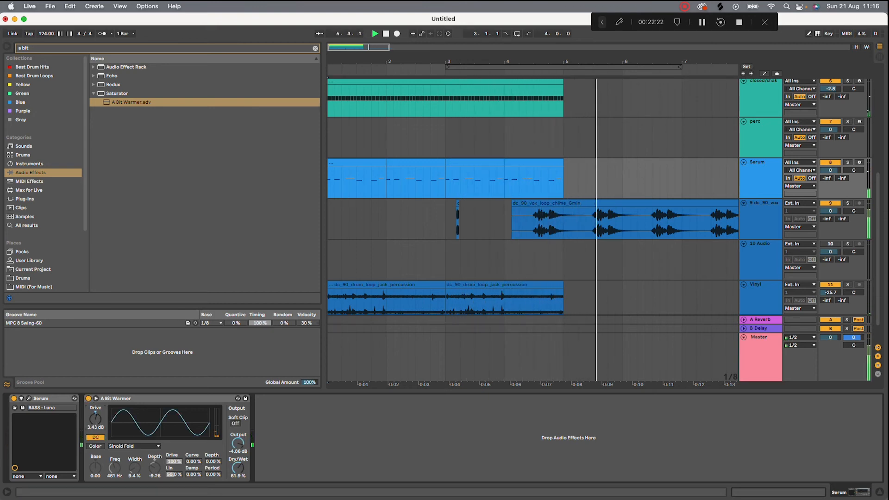
{"action": "left_click", "coordinate": [133, 446]}
{"action": "left_click", "coordinate": [125, 466]}
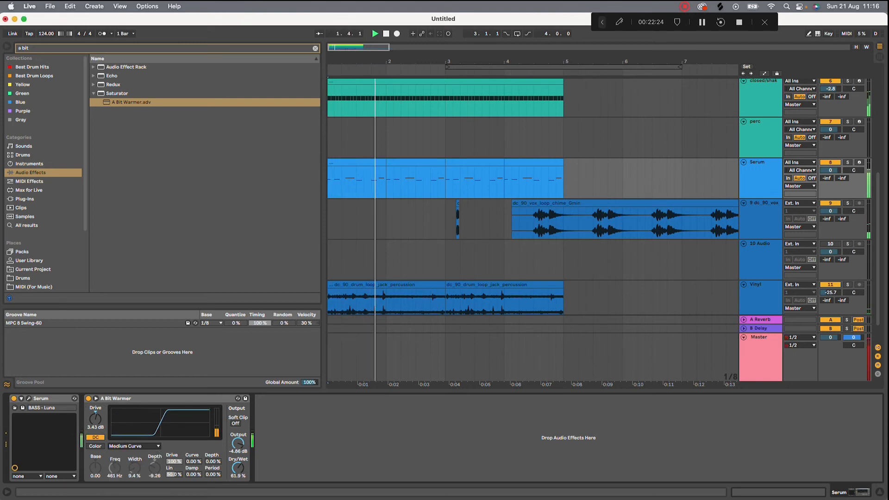
Hide the device view and shift the four-bar arrangement on all tracks one bar later to start at bar 2.
{"action": "key", "text": "super+alt+l"}
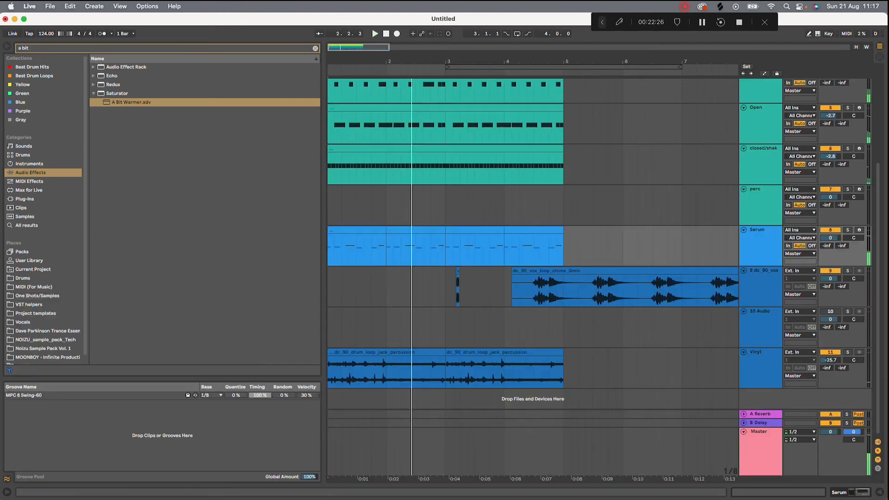
{"action": "left_click_drag", "start_coordinate": [564, 373], "coordinate": [328, 80]}
{"action": "left_click_drag", "start_coordinate": [356, 230], "coordinate": [420, 237]}
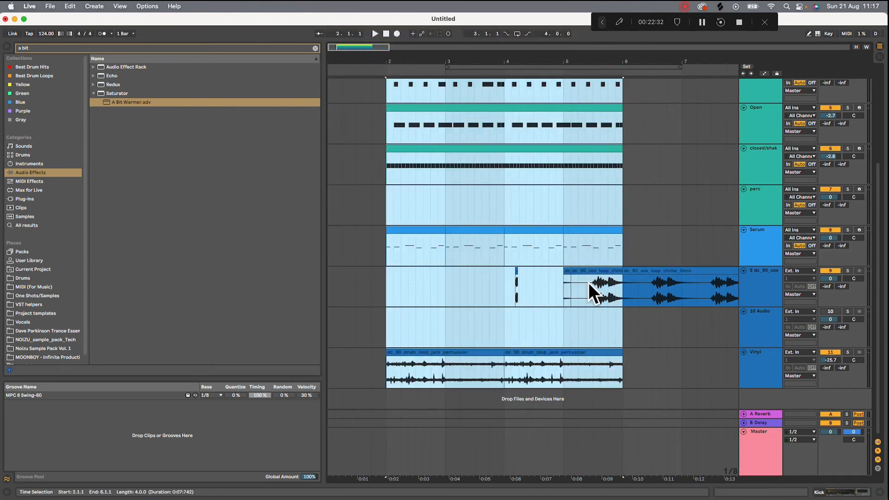
Move the vocal loop portion from bar 5 to start at 1.1.3 as a lead-in to bar 2, and play it back.
{"action": "left_click", "coordinate": [652, 327]}
{"action": "left_click_drag", "start_coordinate": [598, 271], "coordinate": [353, 271]}
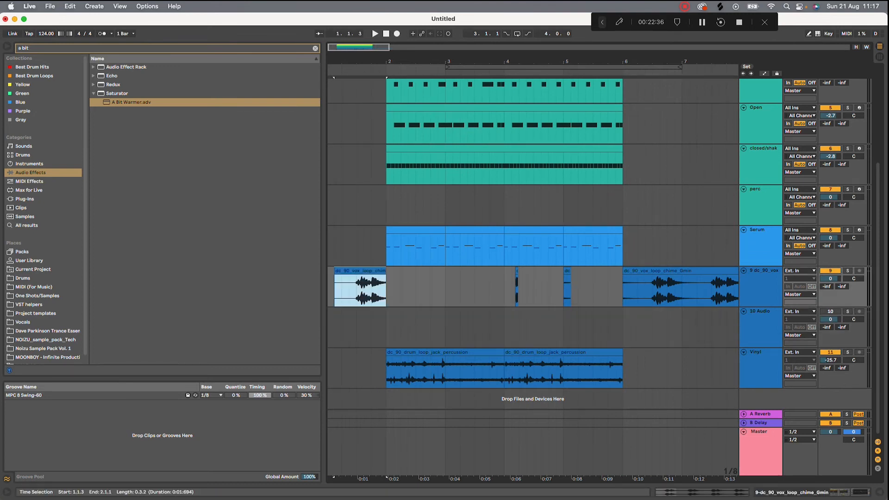
{"action": "left_click", "coordinate": [329, 289]}
{"action": "key", "text": "space"}
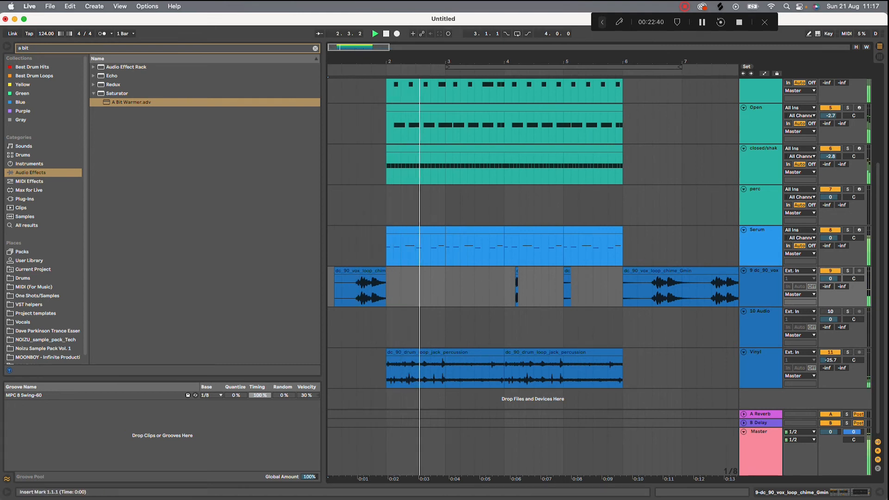
Copy the bar 3 vocal chop to the same position in bar 2, and duplicate bars 2–3 of the vox track into bars 4–5.
{"action": "left_click", "coordinate": [517, 274]}
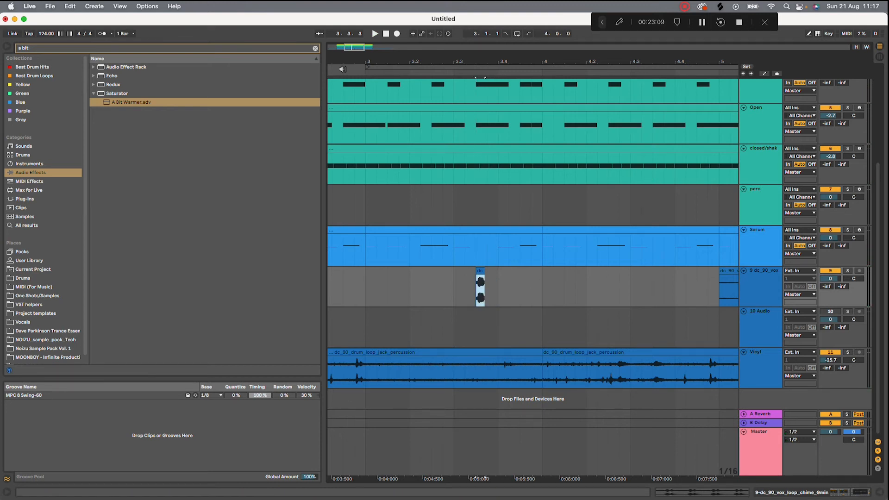
{"action": "key", "text": "space"}
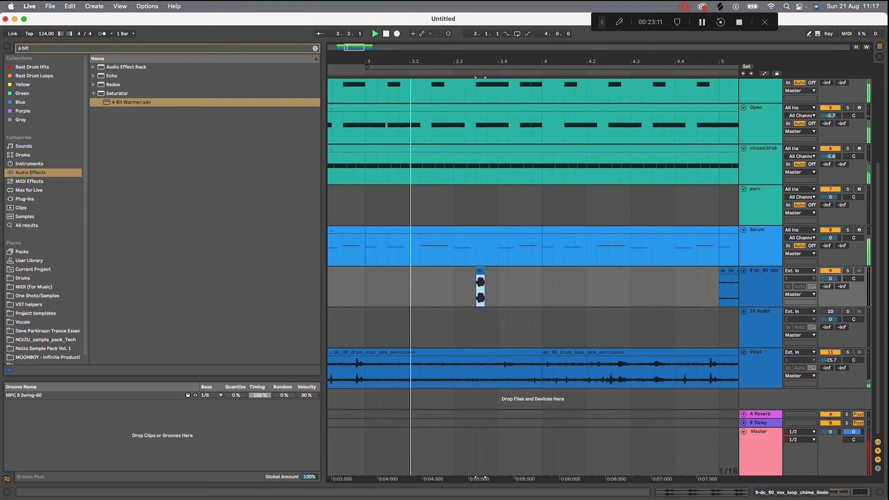
{"action": "left_click_drag", "start_coordinate": [450, 63], "coordinate": [451, 61]}
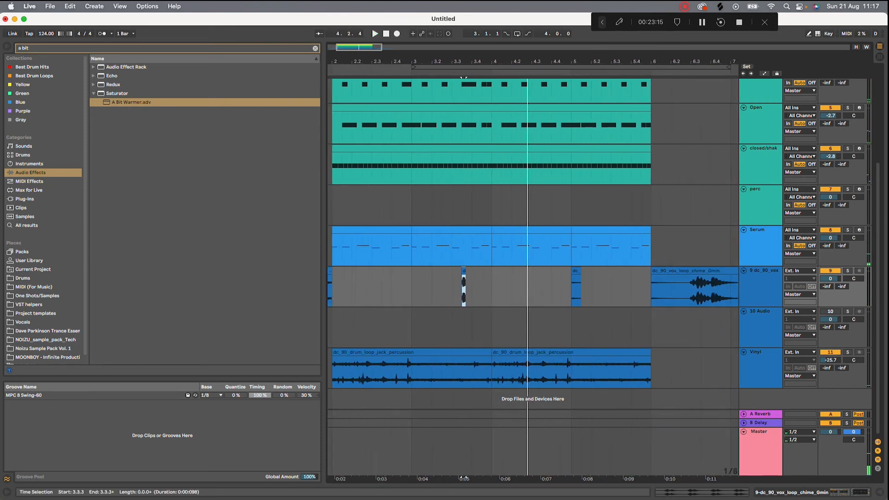
{"action": "left_click_drag", "start_coordinate": [463, 270], "coordinate": [443, 271]}
{"action": "left_click_drag", "start_coordinate": [395, 477], "coordinate": [385, 478]}
{"action": "left_click_drag", "start_coordinate": [491, 289], "coordinate": [353, 289]}
{"action": "scroll", "coordinate": [337, 289], "scroll_direction": "left", "scroll_amount": 1}
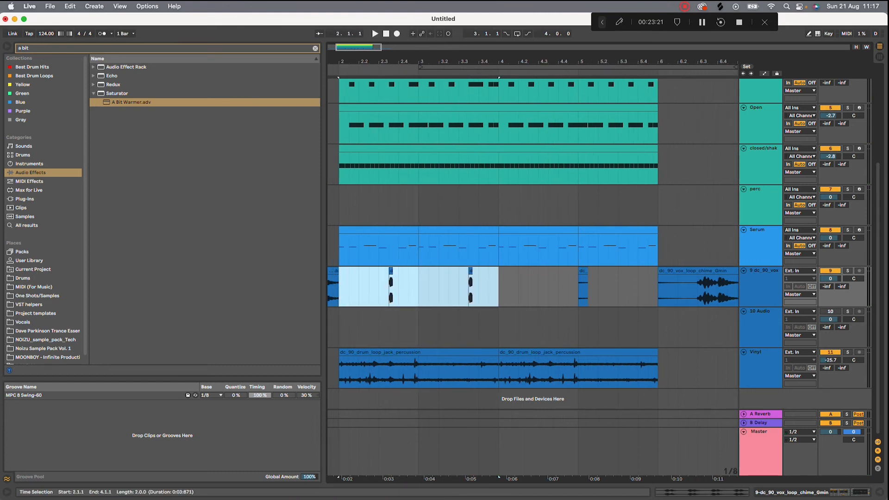
{"action": "key", "text": "super+d"}
Clear 5.3.1 to 6.1.1 on the drum and Serum tracks, move the vocal loop to start at bar 5, and audition the transition.
{"action": "left_click_drag", "start_coordinate": [659, 250], "coordinate": [619, 94]}
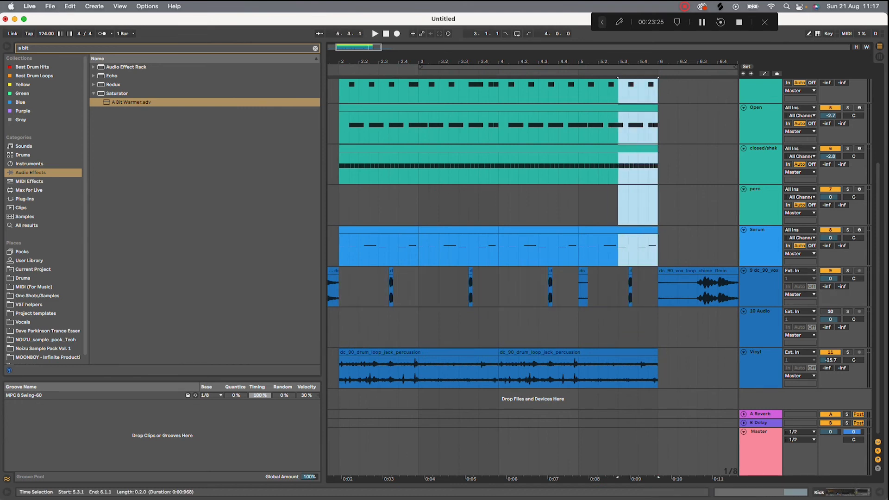
{"action": "left_click_drag", "start_coordinate": [687, 271], "coordinate": [628, 272]}
{"action": "key", "text": "space"}
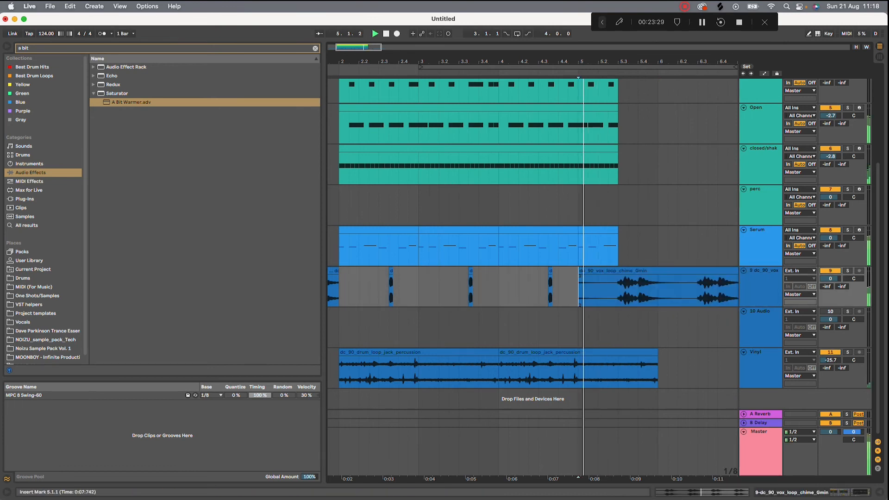
{"action": "key", "text": "space"}
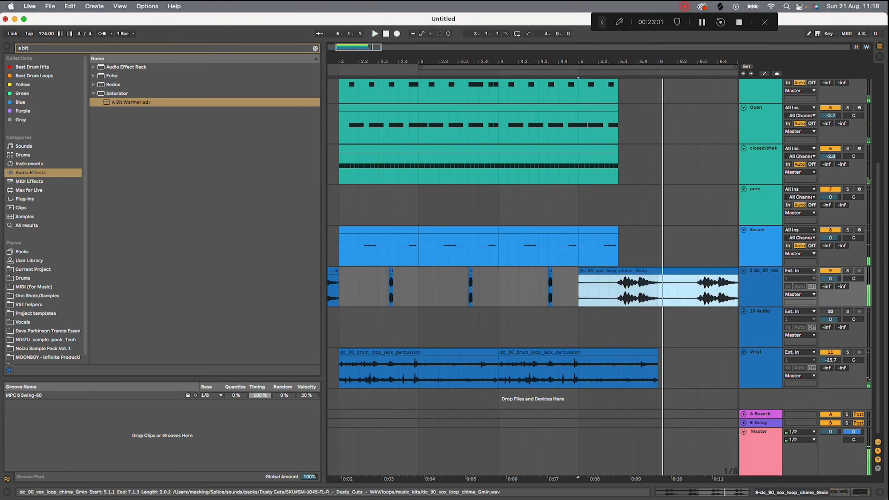
Duplicate bars 2–5 of all tracks to bar 6, and delete the first section's clip on the second Open track.
{"action": "left_click_drag", "start_coordinate": [659, 372], "coordinate": [339, 90]}
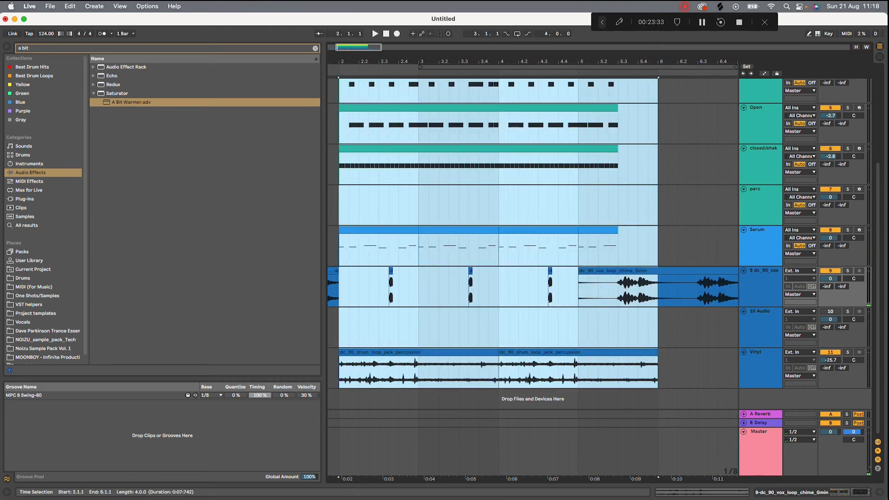
{"action": "key", "text": "super+d"}
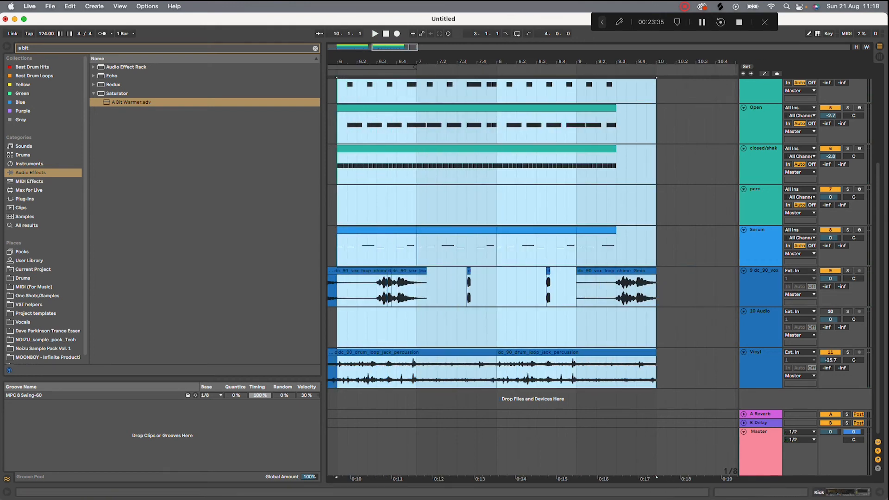
{"action": "left_click_drag", "start_coordinate": [437, 61], "coordinate": [504, 23]}
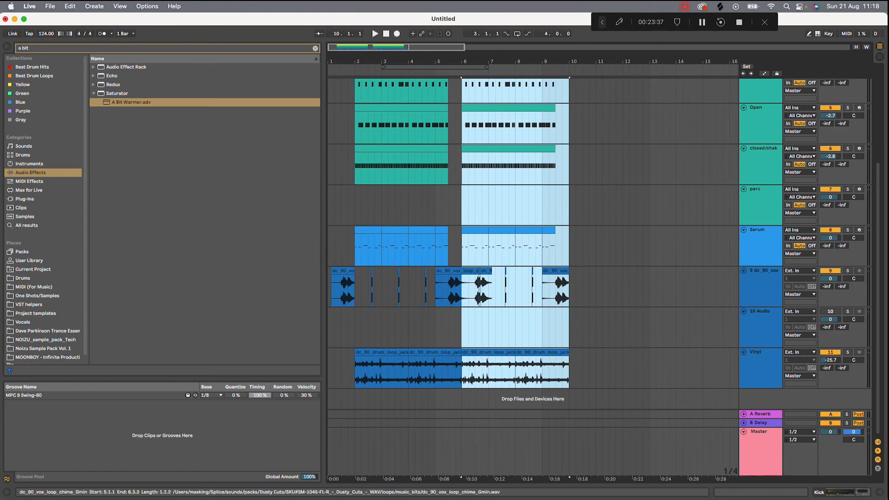
{"action": "scroll", "coordinate": [470, 289], "scroll_direction": "up", "scroll_amount": 5}
{"action": "scroll", "coordinate": [532, 278], "scroll_direction": "up", "scroll_amount": 2}
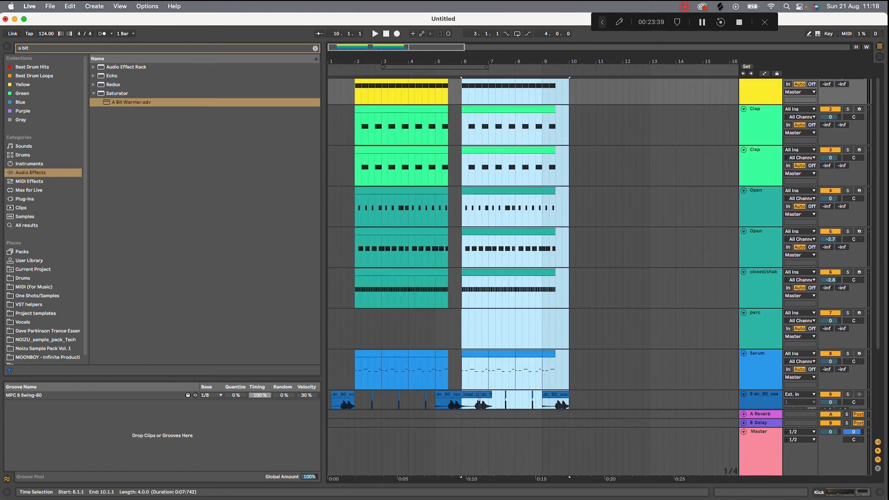
{"action": "left_click", "coordinate": [417, 232]}
{"action": "key", "text": "Delete"}
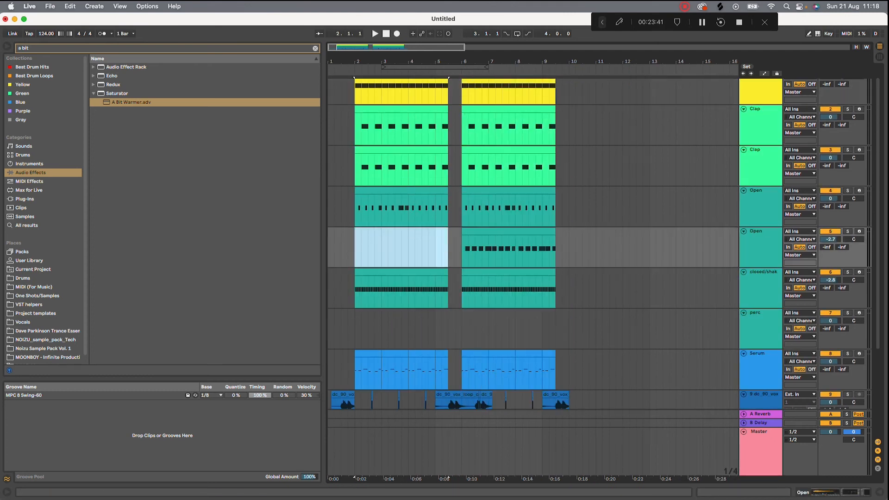
Play the arrangement from the start and delete the vox track audio from 6.2.3 to 7.2.1.
{"action": "left_click", "coordinate": [386, 34]}
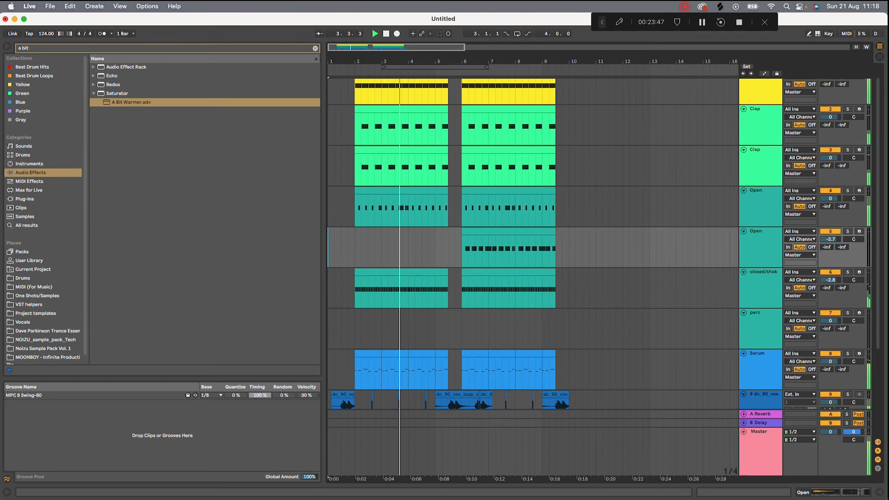
{"action": "scroll", "coordinate": [380, 231], "scroll_direction": "up", "scroll_amount": 5}
{"action": "scroll", "coordinate": [532, 278], "scroll_direction": "down", "scroll_amount": 5}
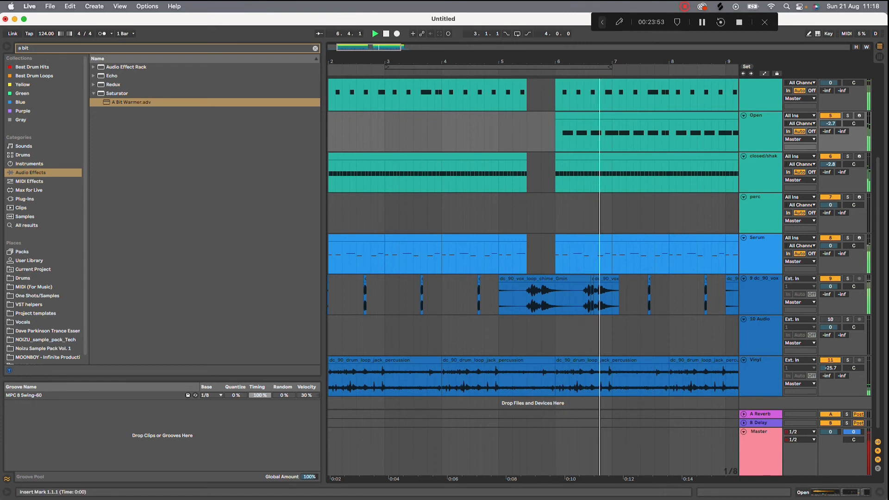
{"action": "left_click_drag", "start_coordinate": [627, 297], "coordinate": [576, 297]}
{"action": "key", "text": "Delete"}
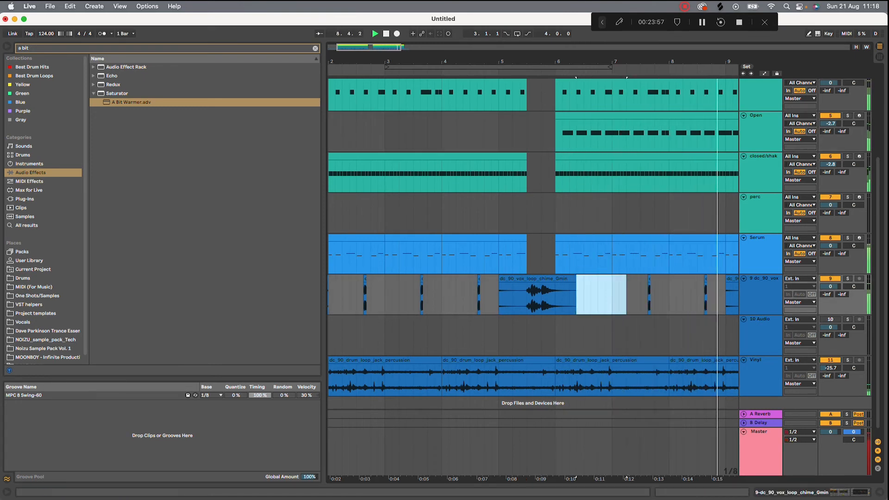
Insert a new audio track directly below the closed/shaker track.
{"action": "key", "text": "minus"}
{"action": "key", "text": "minus"}
{"action": "scroll", "coordinate": [533, 278], "scroll_direction": "up", "scroll_amount": 3}
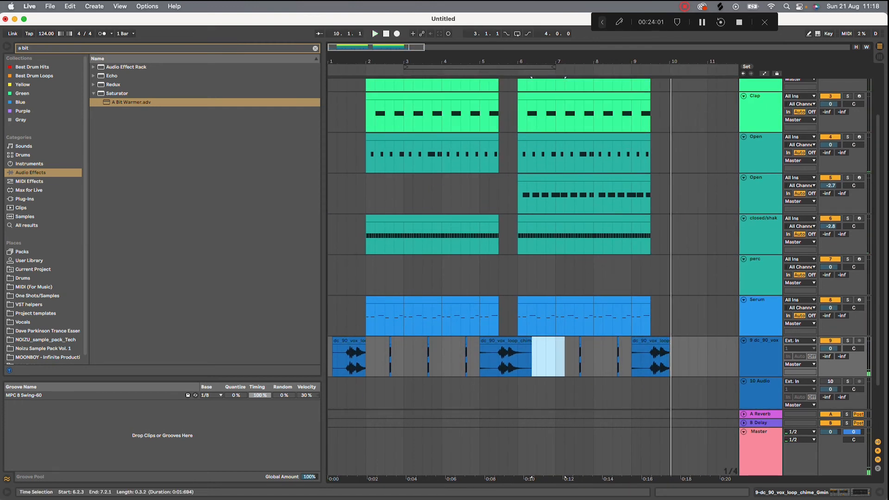
{"action": "right_click", "coordinate": [769, 239]}
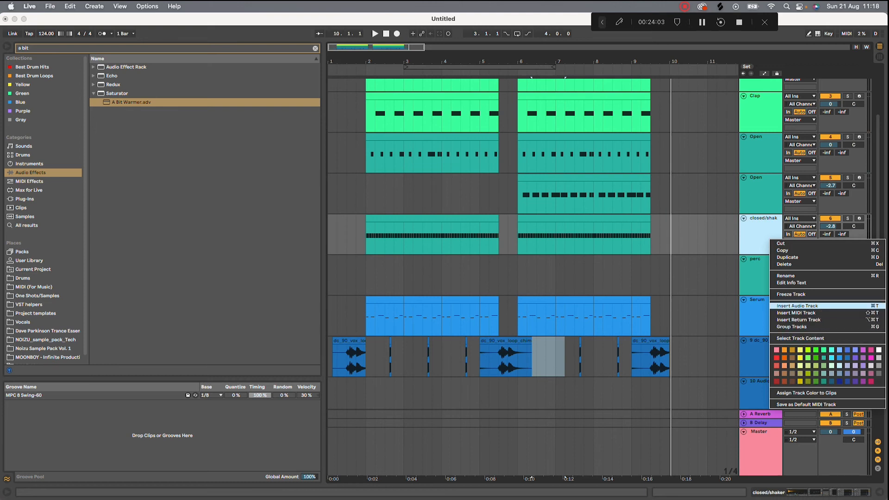
{"action": "left_click", "coordinate": [797, 306]}
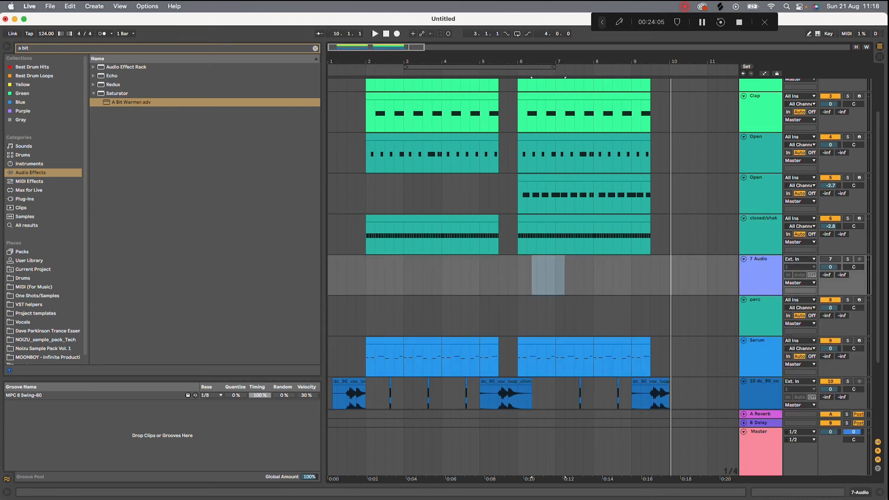
Browse the MIDI and NOIZU_sample_pack_Tech folders, and audition a clav one-shot from NOIZU_percussion.
{"action": "left_click", "coordinate": [315, 48]}
{"action": "left_click", "coordinate": [34, 278]}
{"action": "left_click", "coordinate": [37, 287]}
{"action": "left_click", "coordinate": [34, 278]}
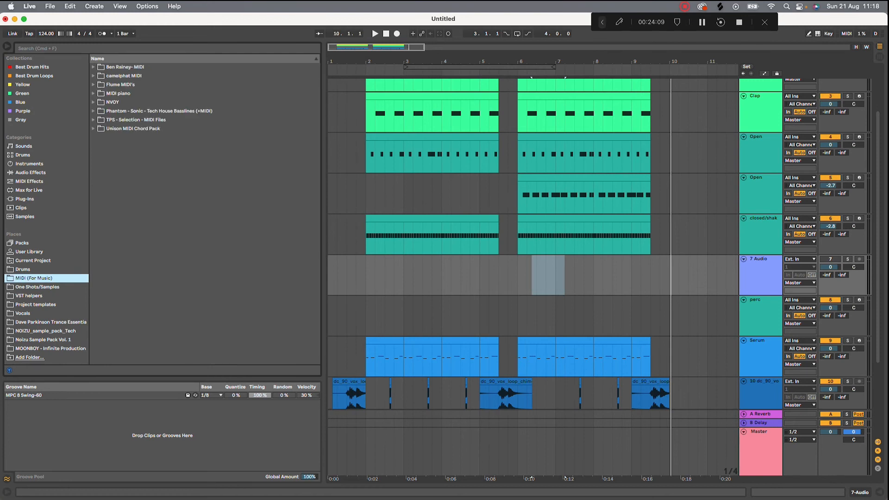
{"action": "left_click", "coordinate": [43, 340]}
{"action": "left_click", "coordinate": [45, 331]}
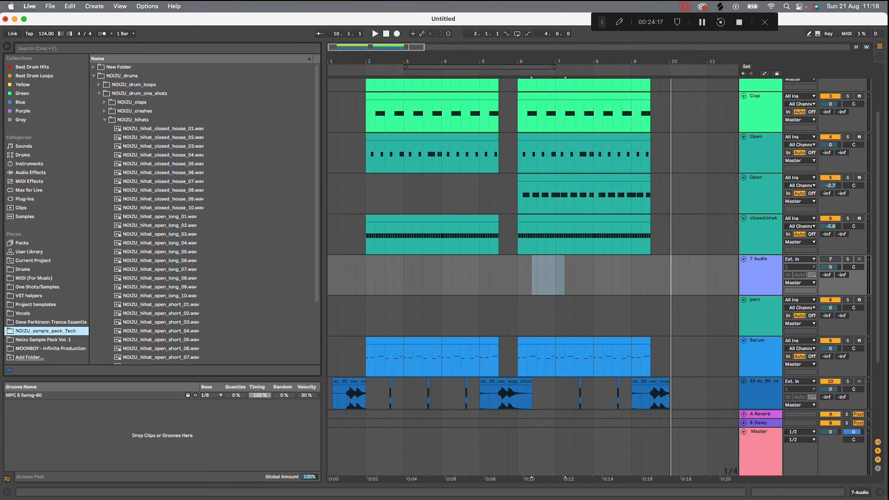
{"action": "left_click", "coordinate": [104, 119]}
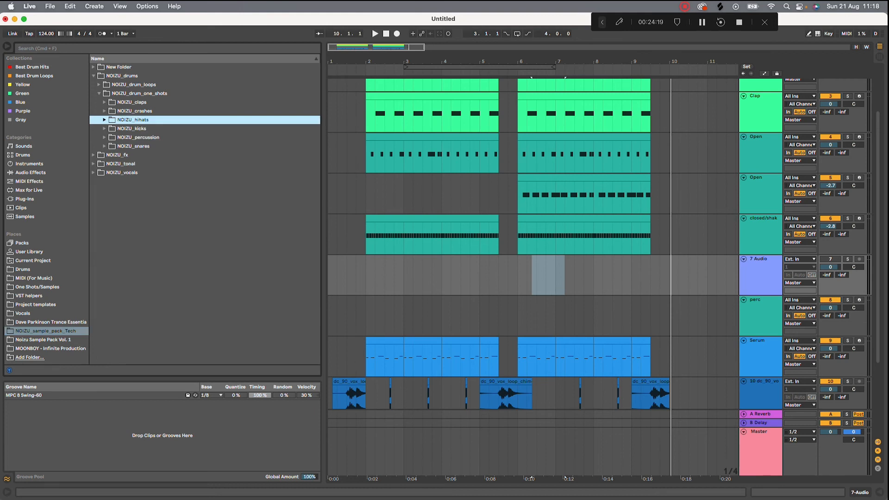
{"action": "left_click", "coordinate": [105, 138]}
{"action": "left_click", "coordinate": [168, 155]}
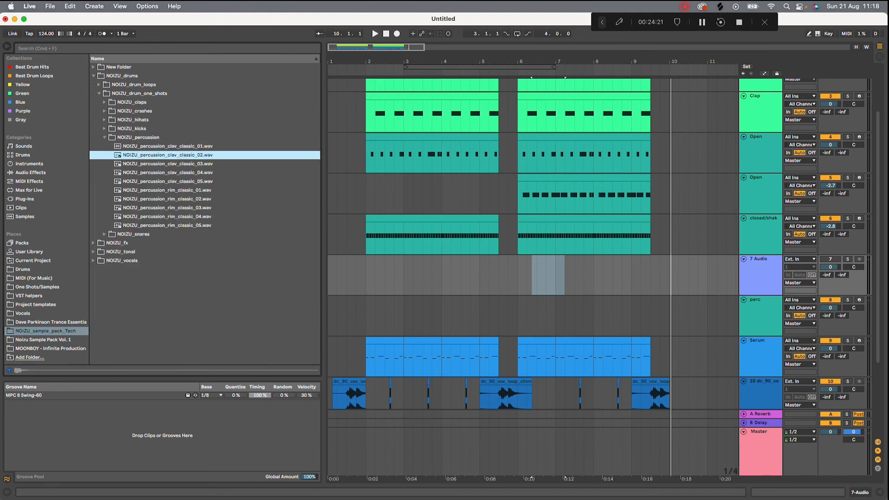
Audition the cowbell loops inside NOIZU_drum_loops.
{"action": "left_click", "coordinate": [99, 86]}
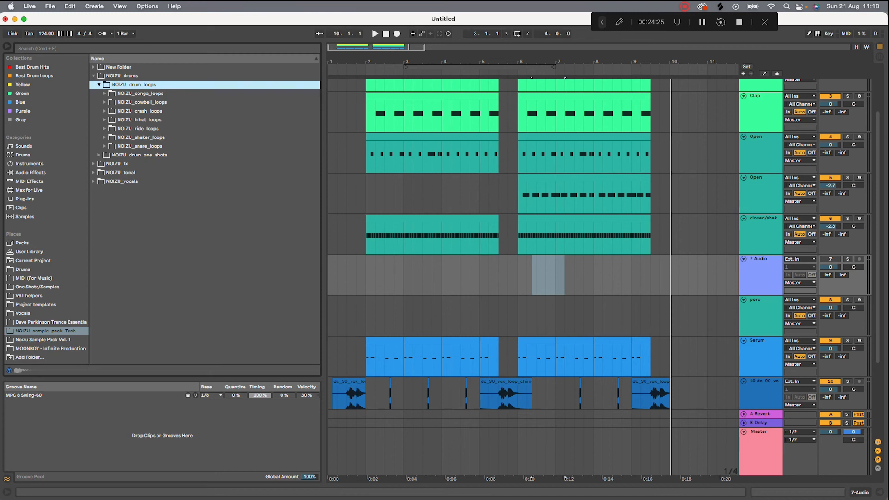
{"action": "left_click", "coordinate": [139, 102]}
{"action": "left_click", "coordinate": [157, 138]}
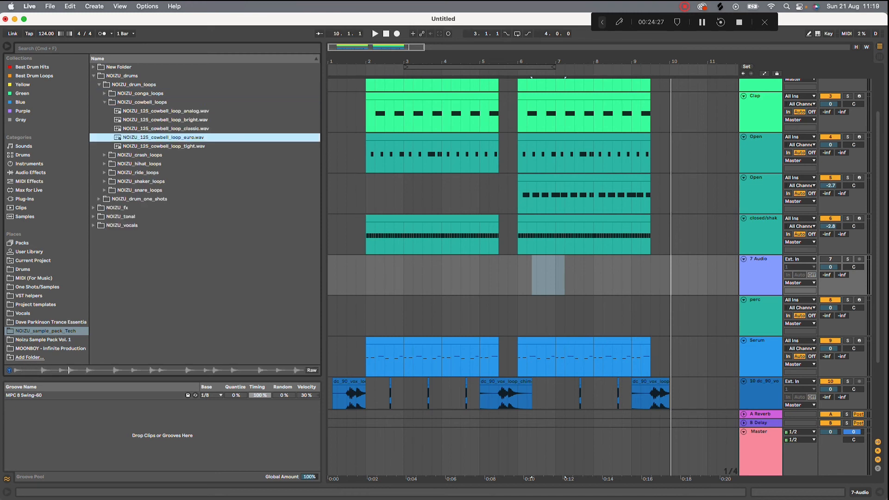
{"action": "left_click", "coordinate": [156, 146]}
{"action": "key", "text": "Up"}
{"action": "key", "text": "Up"}
{"action": "key", "text": "Up"}
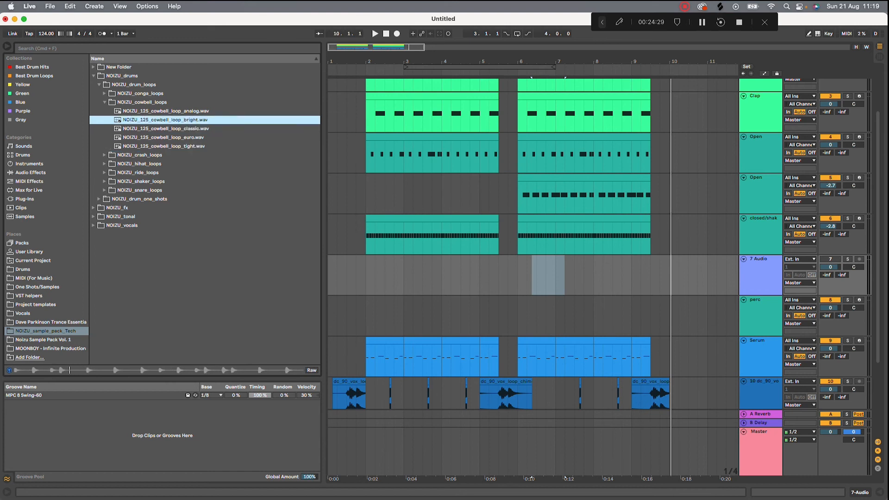
{"action": "key", "text": "Up"}
Place NOIZU_125_cowbell_loop_analog.wav at bar 6 on the new audio track, and lower the track's volume during playback.
{"action": "left_click_drag", "start_coordinate": [166, 112], "coordinate": [520, 275]}
{"action": "key", "text": "space"}
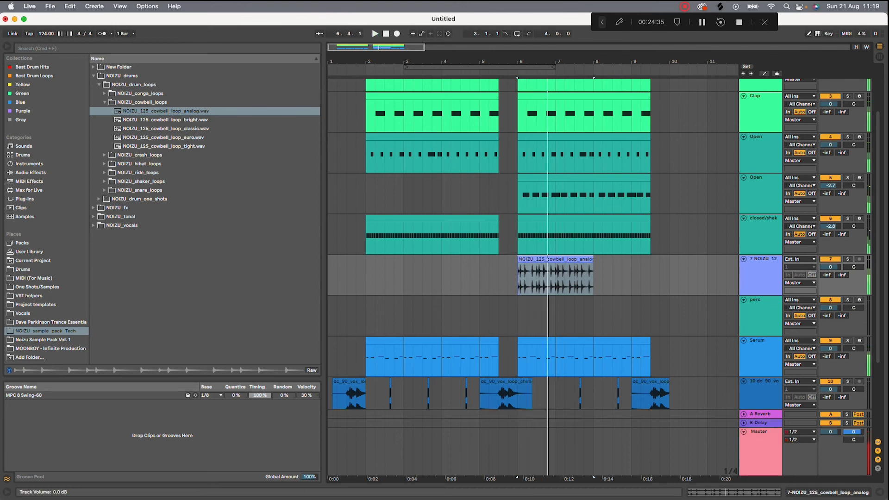
{"action": "left_click_drag", "start_coordinate": [831, 268], "coordinate": [831, 282]}
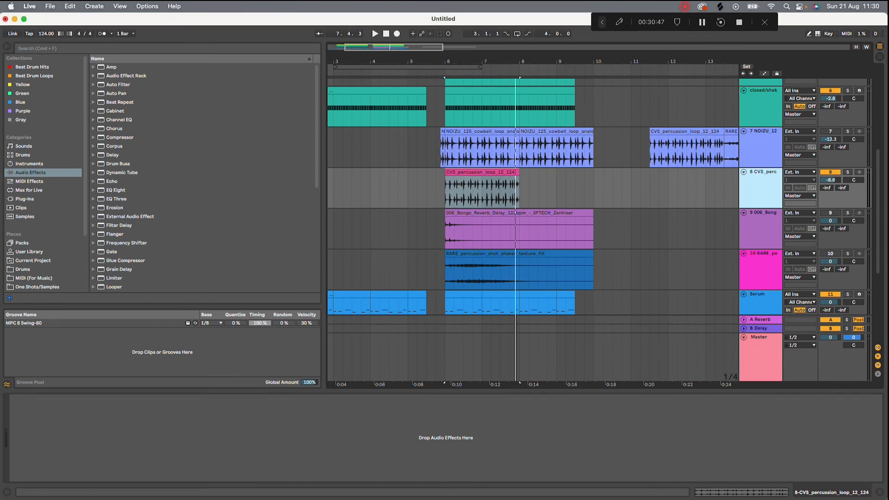
Delete the NOIZU cowbell loop track with all its clips and effects.
{"action": "left_click", "coordinate": [764, 136]}
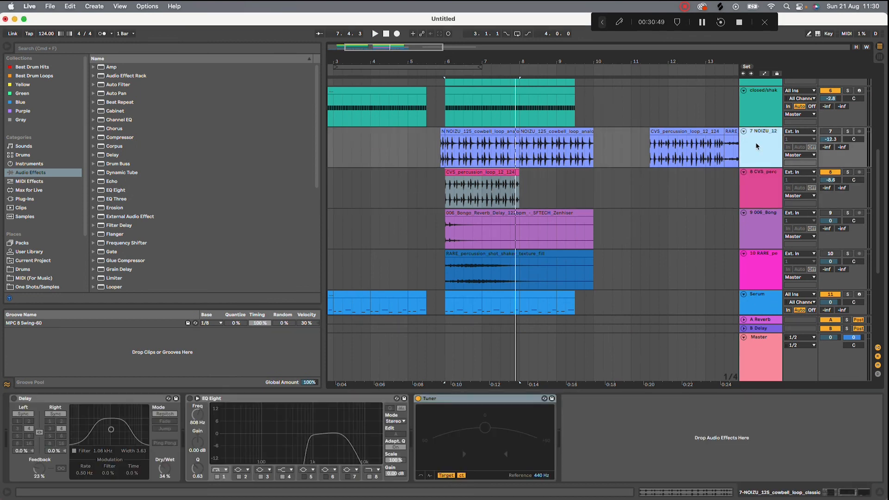
{"action": "key", "text": "Delete"}
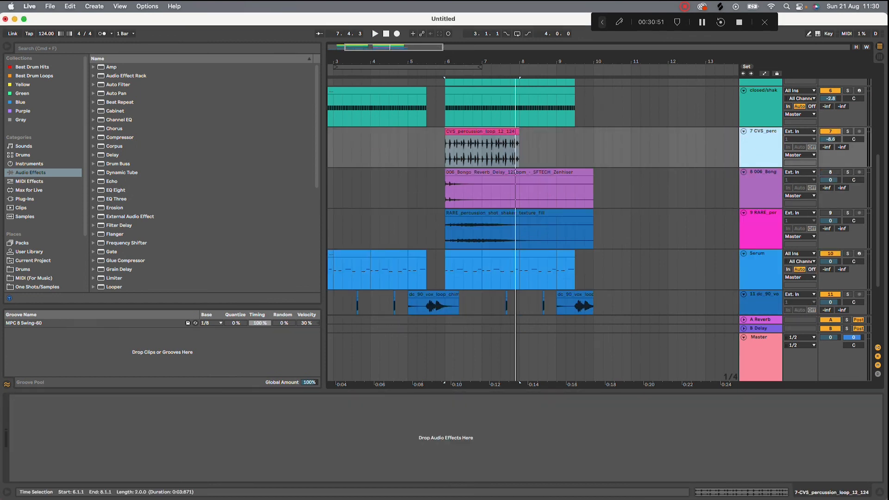
Audition the CVS percussion loop track in solo and set its volume to -9.6 dB.
{"action": "left_click", "coordinate": [848, 131]}
{"action": "key", "text": "space"}
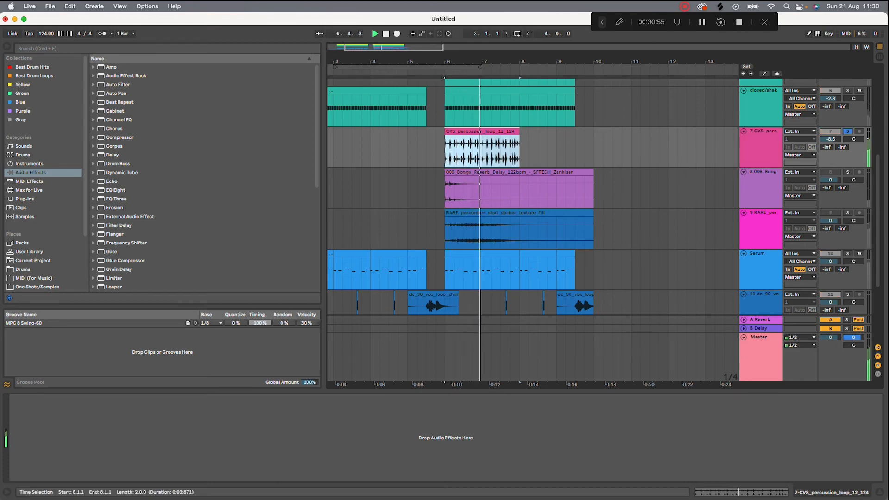
{"action": "left_click", "coordinate": [848, 132]}
{"action": "key", "text": "space"}
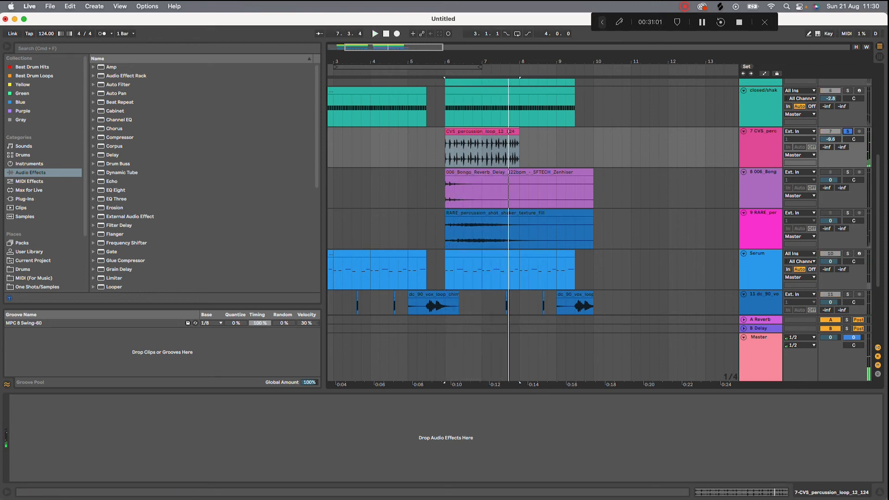
Add EQ Eight to the CVS percussion track and enable band 8 as a high-cut filter.
{"action": "key", "text": "super+f"}
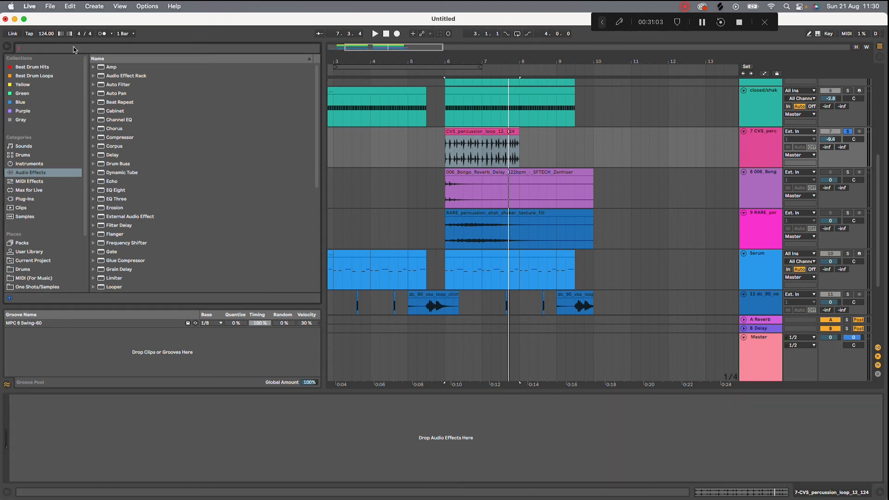
{"action": "type", "text": "eq"}
{"action": "key", "text": "Down"}
{"action": "key", "text": "Down"}
{"action": "key", "text": "Down"}
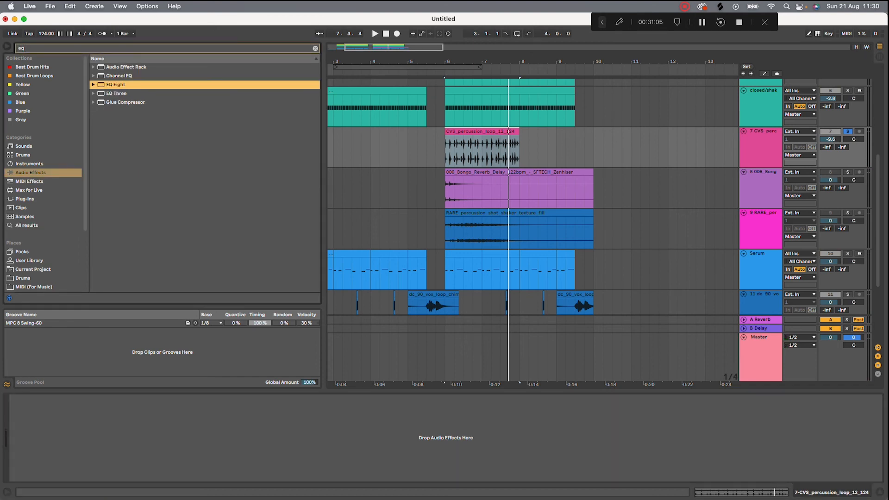
{"action": "key", "text": "Return"}
{"action": "left_click", "coordinate": [198, 470]}
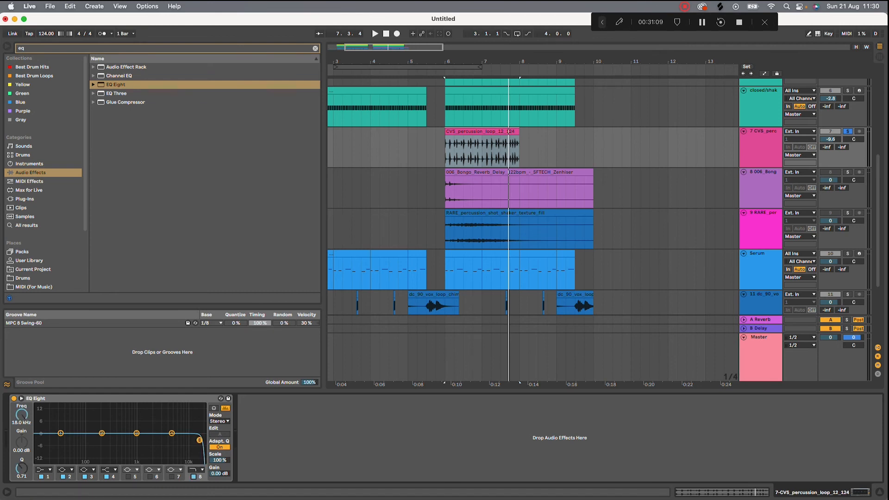
Boost the percussion EQ by 10 dB at 344 Hz, set its high cut to 1.02 kHz, and set the unsoloed track's volume to -10.6 dB.
{"action": "key", "text": "space"}
{"action": "left_click_drag", "start_coordinate": [172, 444], "coordinate": [113, 415]}
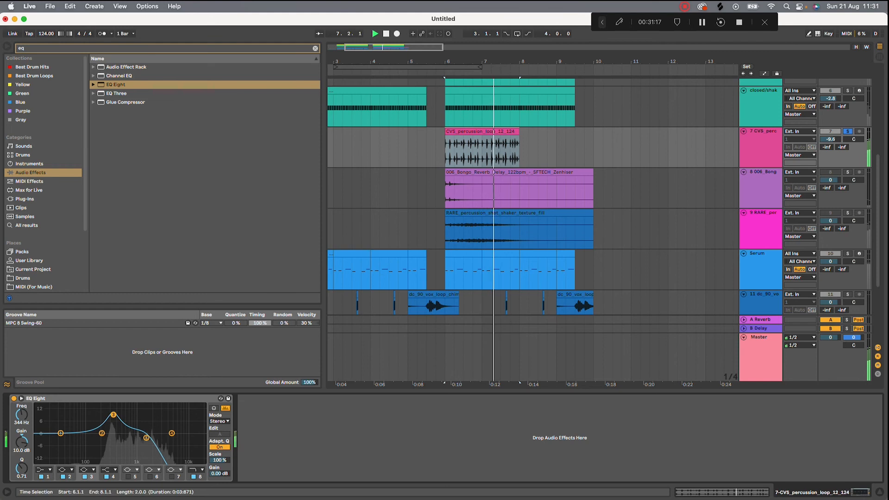
{"action": "key", "text": "space"}
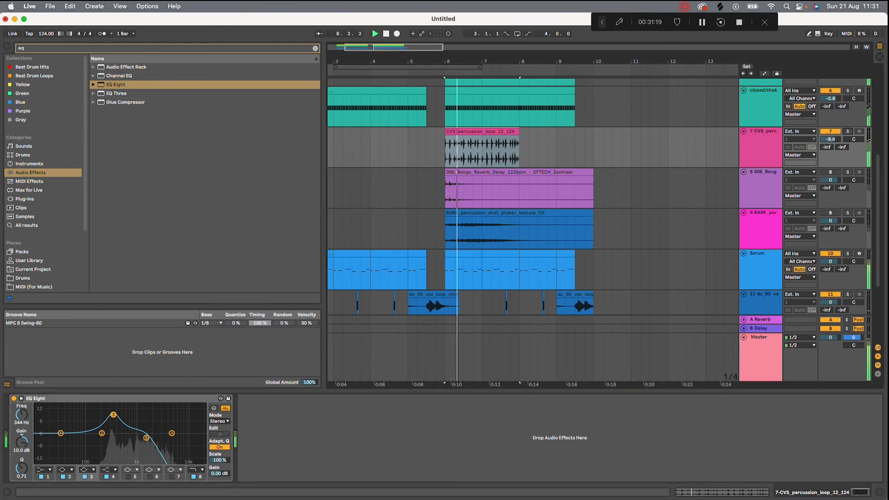
{"action": "mouse_move", "coordinate": [146, 438]}
{"action": "left_mouse_down"}
{"action": "mouse_move", "coordinate": [130, 428]}
{"action": "mouse_move", "coordinate": [137, 435]}
{"action": "left_mouse_up"}
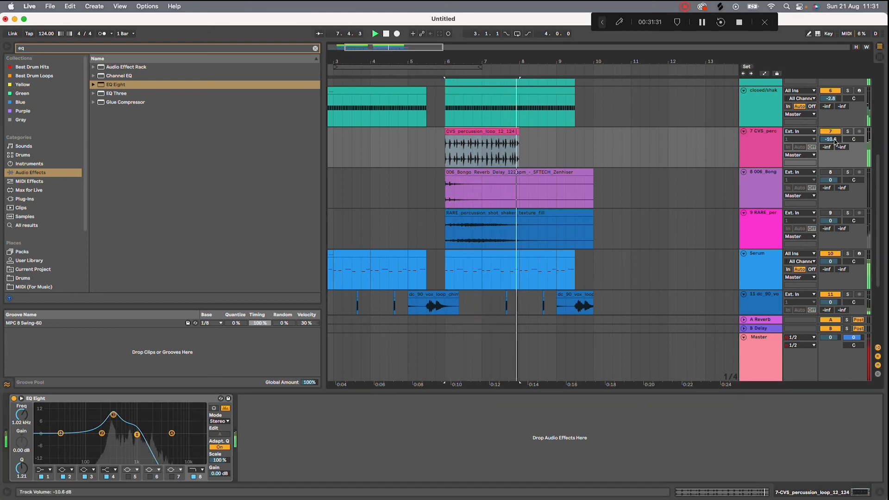
Duplicate the CVS percussion clip to bar 8 and shorten the copy to end at 9.3.1.
{"action": "left_click", "coordinate": [427, 148]}
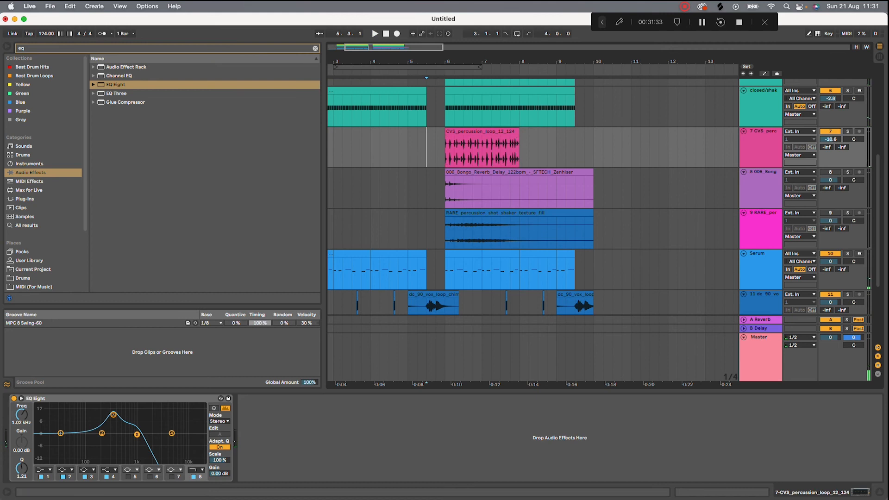
{"action": "left_click", "coordinate": [502, 132]}
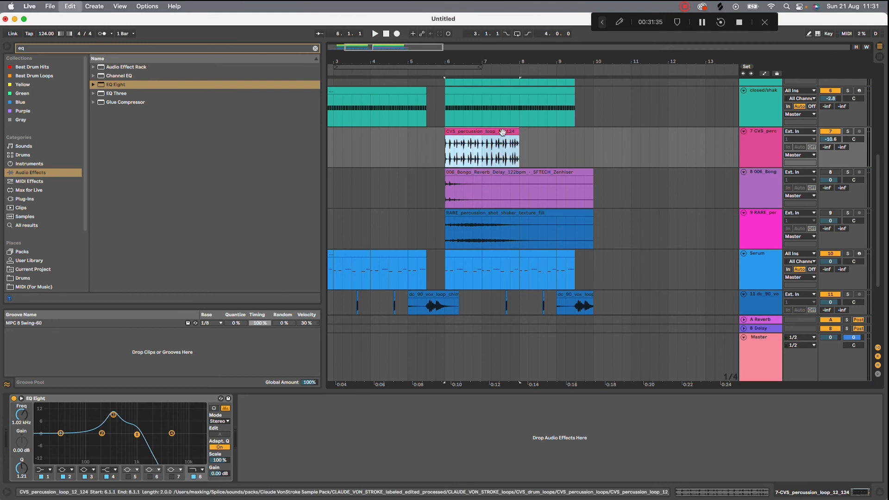
{"action": "key", "text": "super+d"}
{"action": "left_click_drag", "start_coordinate": [593, 131], "coordinate": [576, 131]}
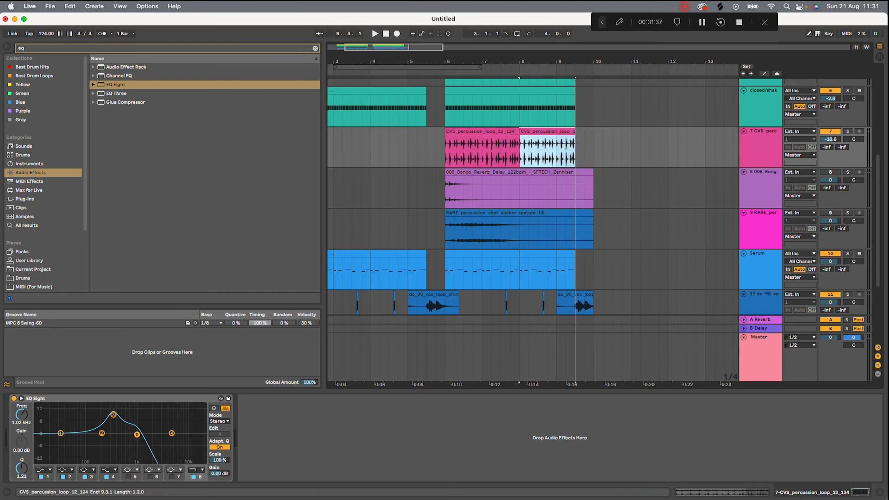
Audition the bongo reverb delay clip from bar 6 in solo, and activate the bongo track.
{"action": "left_click", "coordinate": [532, 173]}
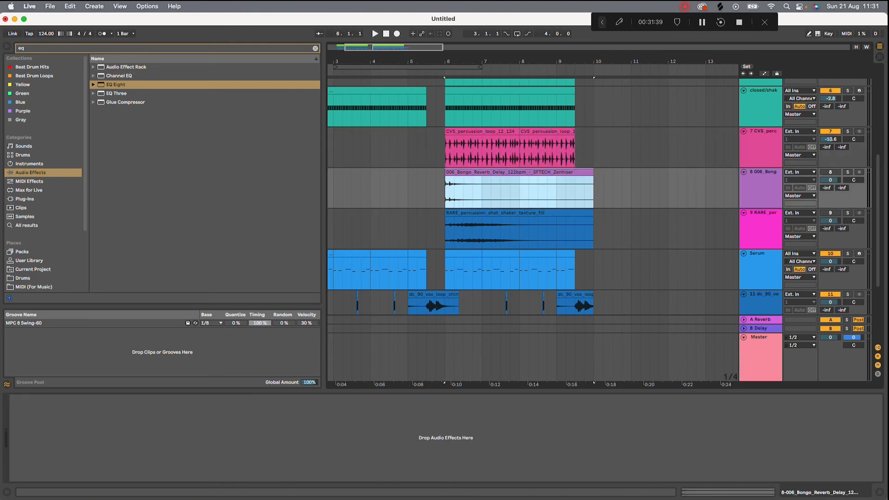
{"action": "left_click", "coordinate": [848, 172]}
{"action": "left_click", "coordinate": [445, 192]}
{"action": "key", "text": "space"}
{"action": "left_click", "coordinate": [760, 190]}
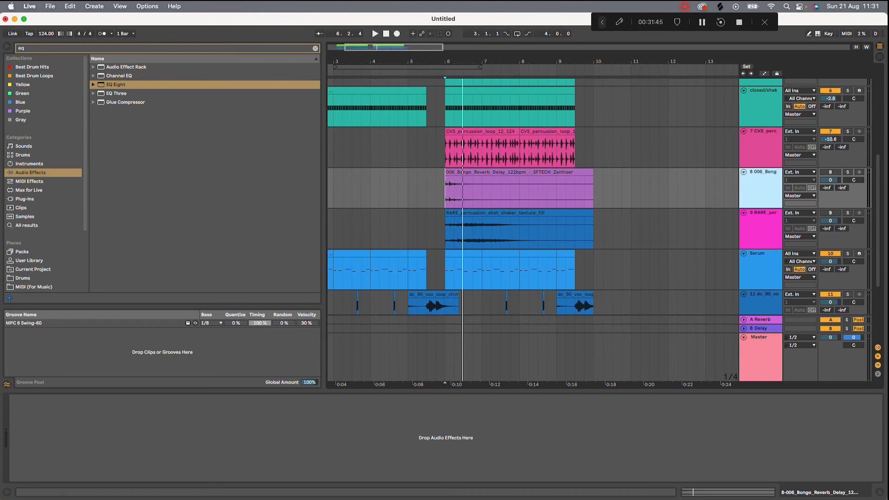
{"action": "left_click", "coordinate": [830, 172]}
Add a Compressor to the bongo track, sidechained from Kick with the threshold at -18.2 dB, and audition the pumping.
{"action": "left_click", "coordinate": [316, 48]}
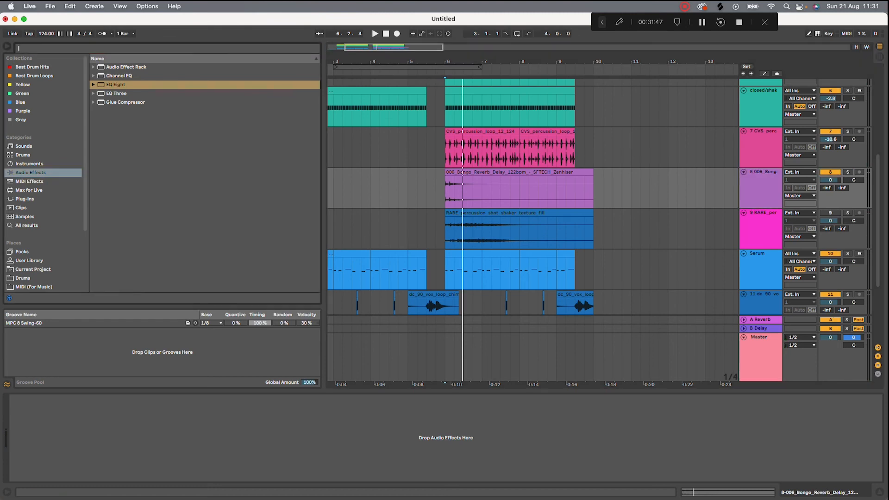
{"action": "type", "text": "compre"}
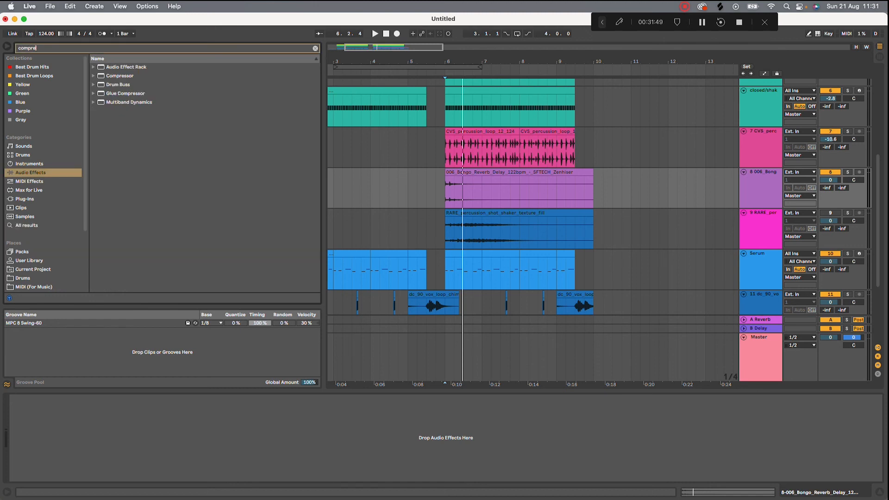
{"action": "double_click", "coordinate": [120, 76]}
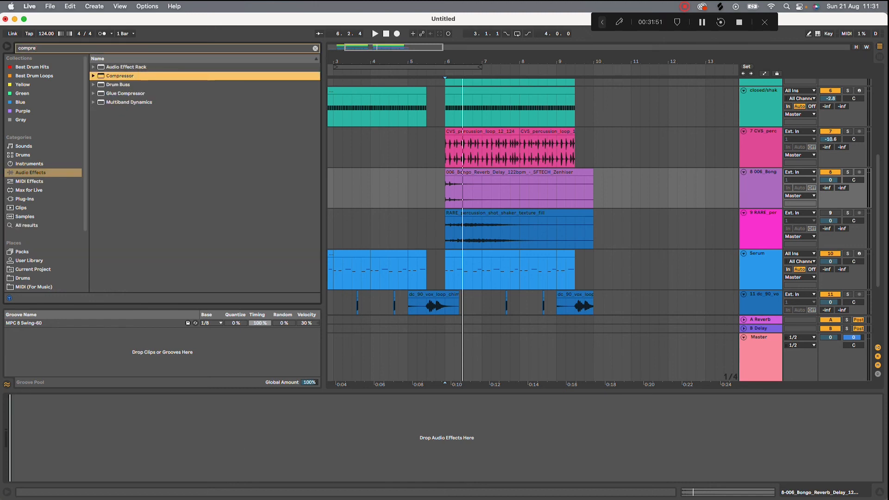
{"action": "left_click", "coordinate": [21, 398]}
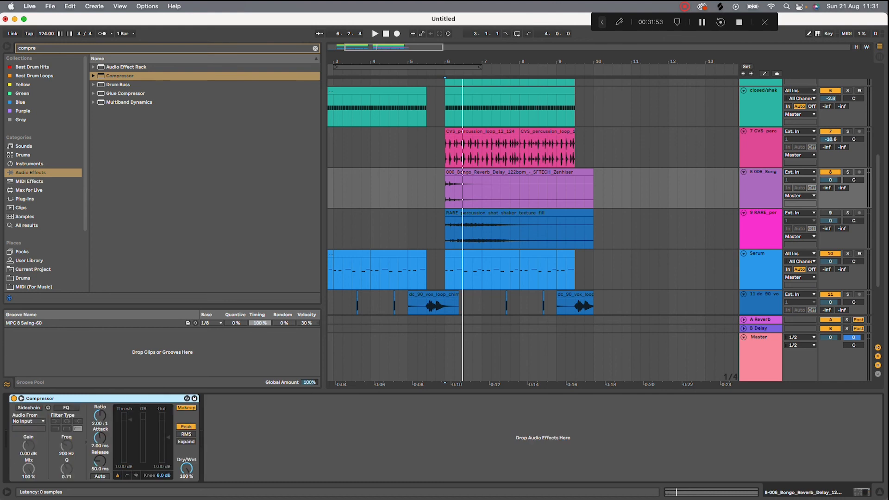
{"action": "left_click", "coordinate": [28, 408]}
{"action": "left_click", "coordinate": [28, 422]}
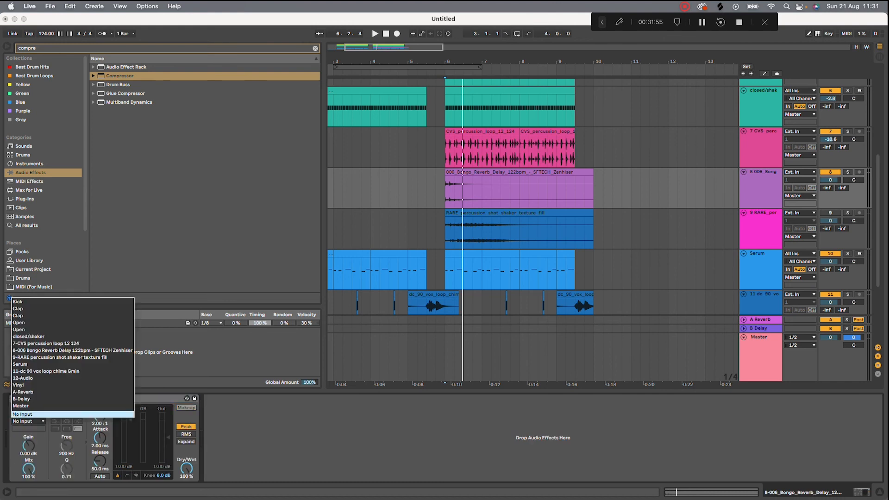
{"action": "left_click", "coordinate": [27, 302]}
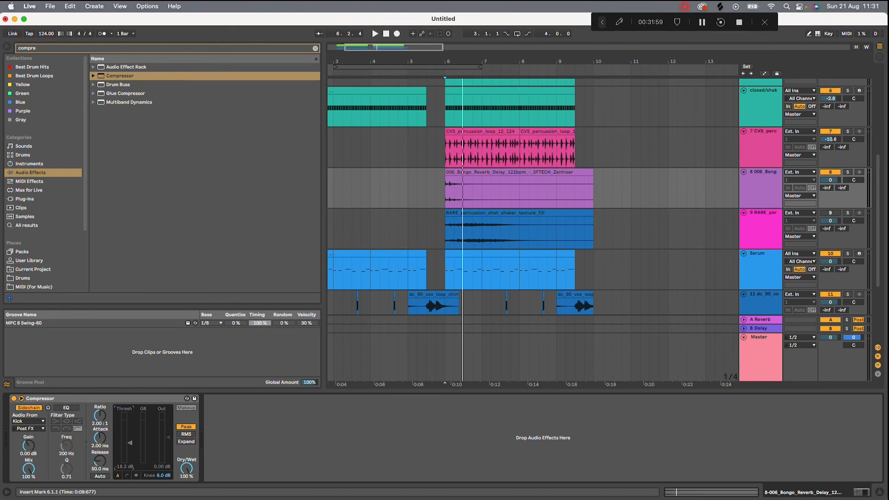
{"action": "key", "text": "space"}
{"action": "key", "text": "space"}
Add EQ Eight after the Compressor on the bongo track, with band 1 as a low-cut filter.
{"action": "double_click", "coordinate": [508, 172]}
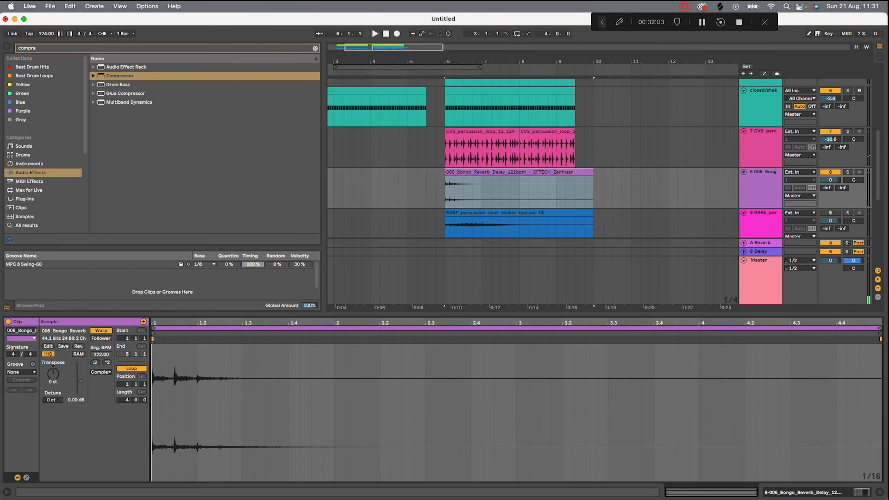
{"action": "key", "text": "shift+Tab"}
{"action": "left_click", "coordinate": [315, 48]}
{"action": "type", "text": "eq"}
{"action": "left_click", "coordinate": [116, 85]}
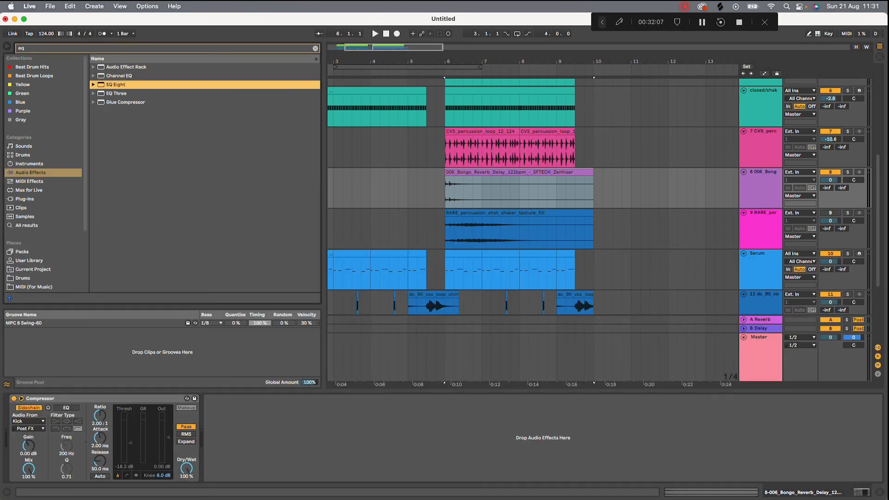
{"action": "left_click_drag", "start_coordinate": [115, 85], "coordinate": [297, 435]}
{"action": "left_click", "coordinate": [239, 469]}
{"action": "left_click", "coordinate": [238, 414]}
Adjust the bongo EQ's low cut to 426 Hz with Q 0.49 during playback, and set the track volume to -1.5 dB.
{"action": "key", "text": "space"}
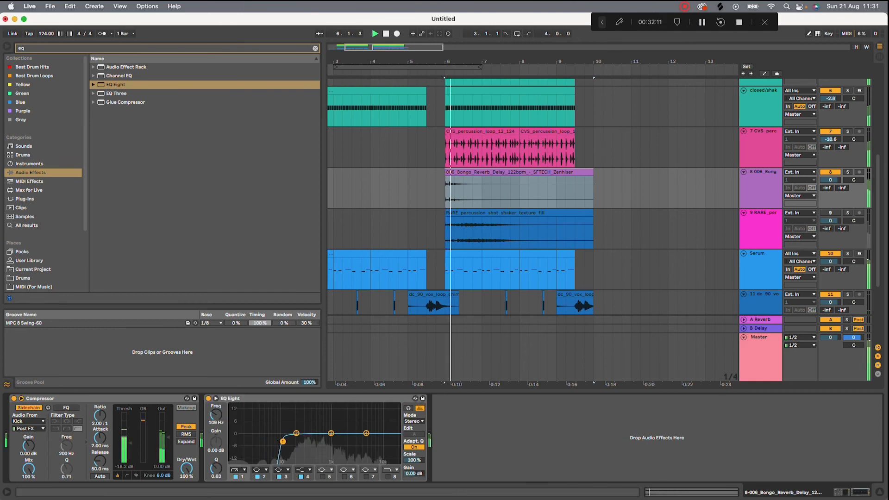
{"action": "left_click_drag", "start_coordinate": [283, 441], "coordinate": [319, 443]}
{"action": "key", "text": "space"}
{"action": "key", "text": "space"}
{"action": "key", "text": "space"}
{"action": "key", "text": "space"}
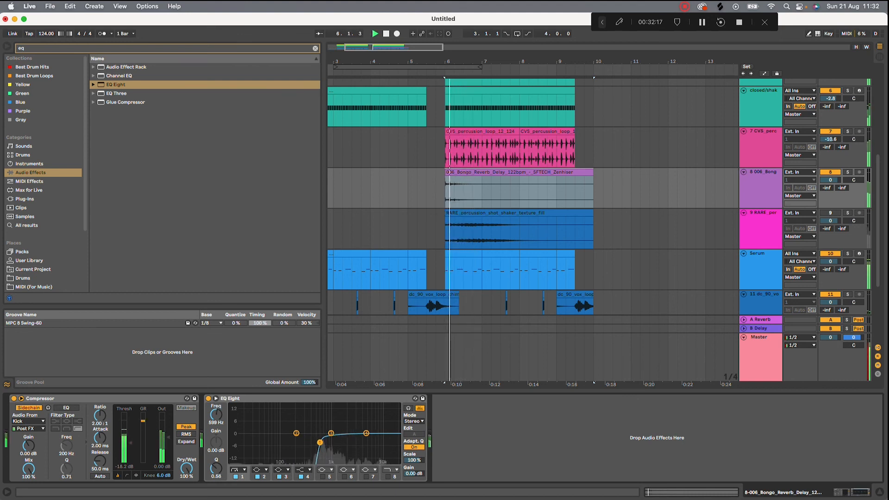
{"action": "left_click_drag", "start_coordinate": [319, 443], "coordinate": [313, 444]}
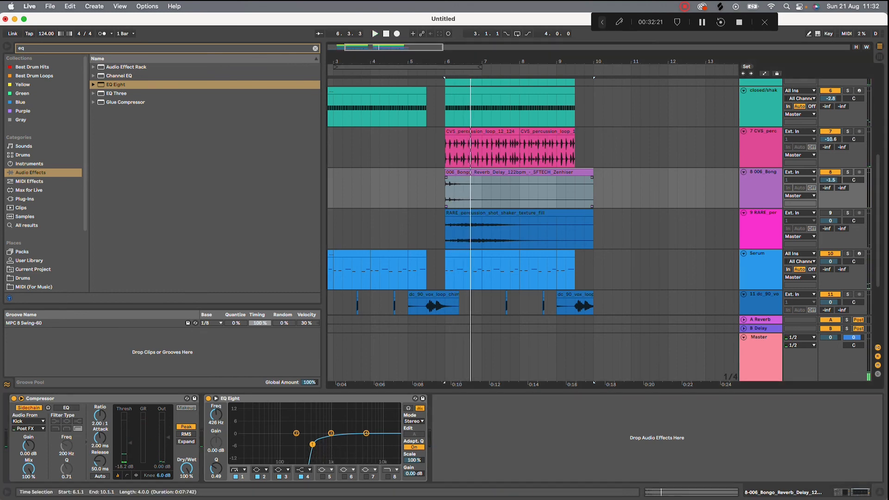
Shorten the bongo reverb delay clip to two bars from bar 6 and duplicate it directly behind.
{"action": "left_click", "coordinate": [510, 193]}
{"action": "left_click_drag", "start_coordinate": [511, 193], "coordinate": [446, 193]}
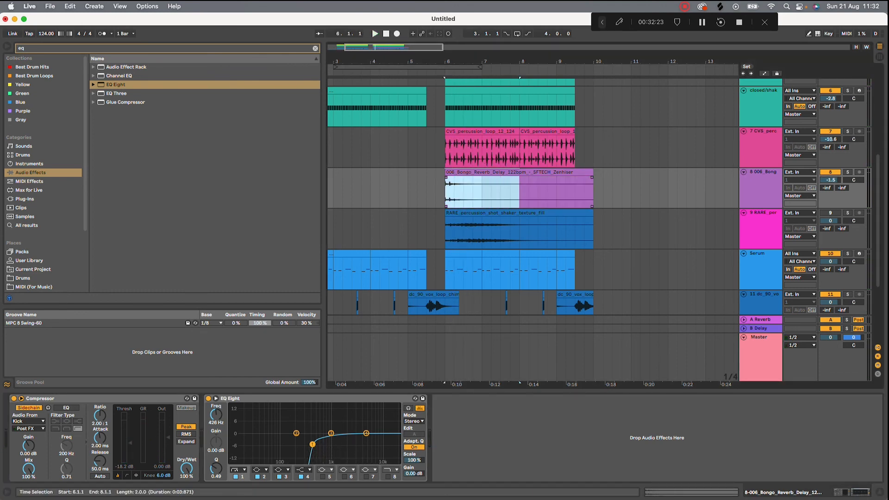
{"action": "key", "text": "super+d"}
Reverse the duplicated bongo clip and move it to bar 4 as a lead-in, then audition the transition from 5.3.1.
{"action": "double_click", "coordinate": [551, 172]}
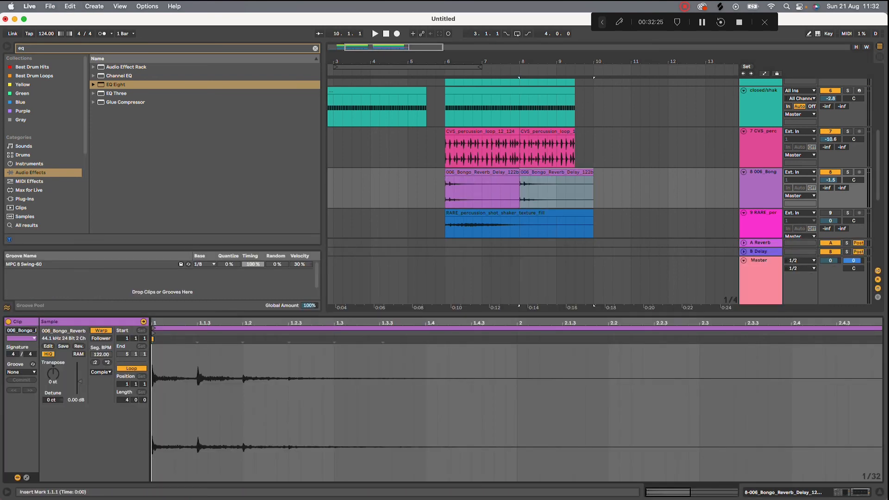
{"action": "left_click_drag", "start_coordinate": [551, 172], "coordinate": [402, 173]}
{"action": "left_click", "coordinate": [427, 151]}
{"action": "key", "text": "space"}
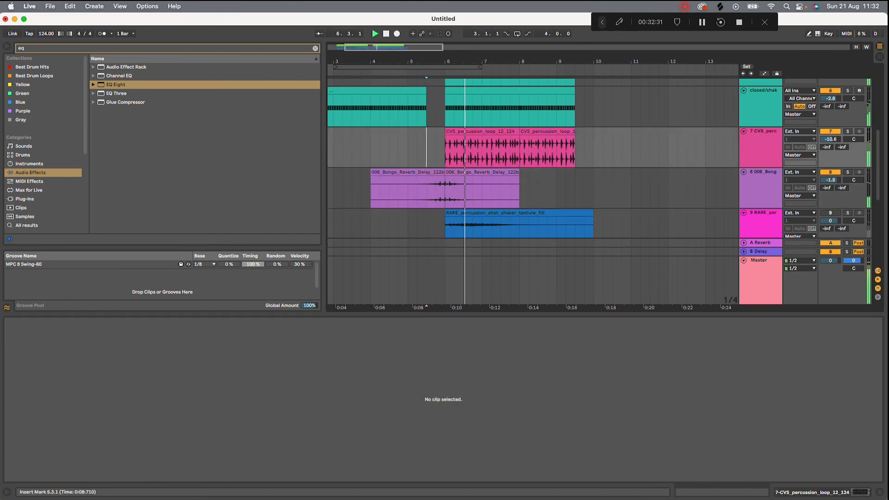
Activate the RARE percussion track and lower its volume to -11.3 dB during playback.
{"action": "left_click", "coordinate": [537, 188]}
{"action": "scroll", "coordinate": [538, 188], "scroll_direction": "down", "scroll_amount": 3}
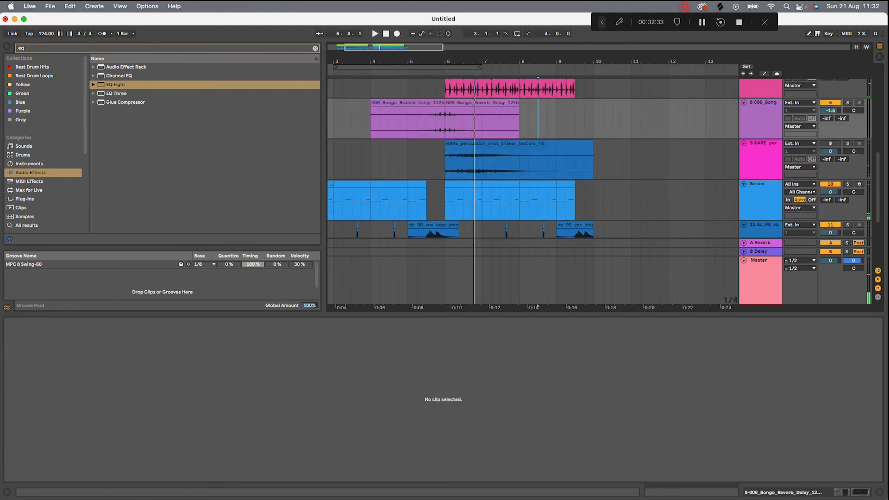
{"action": "left_click", "coordinate": [426, 160]}
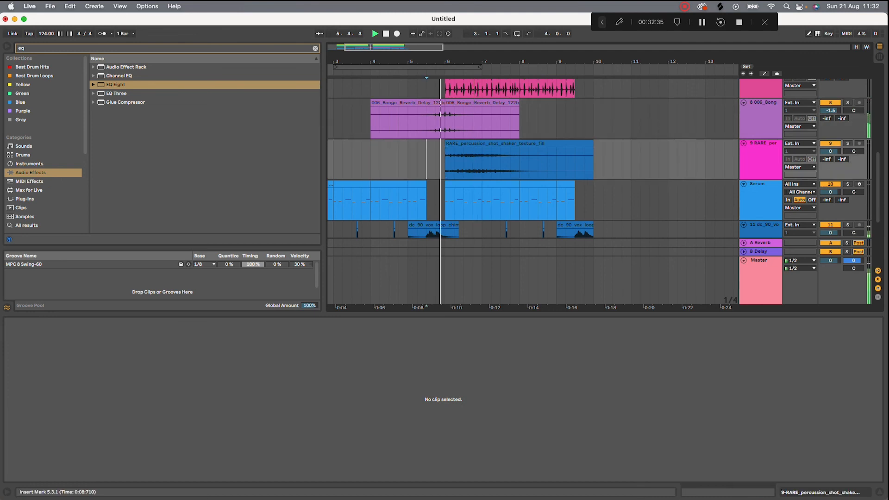
{"action": "left_click_drag", "start_coordinate": [831, 151], "coordinate": [830, 165]}
{"action": "left_click", "coordinate": [519, 143]}
{"action": "key", "text": "space"}
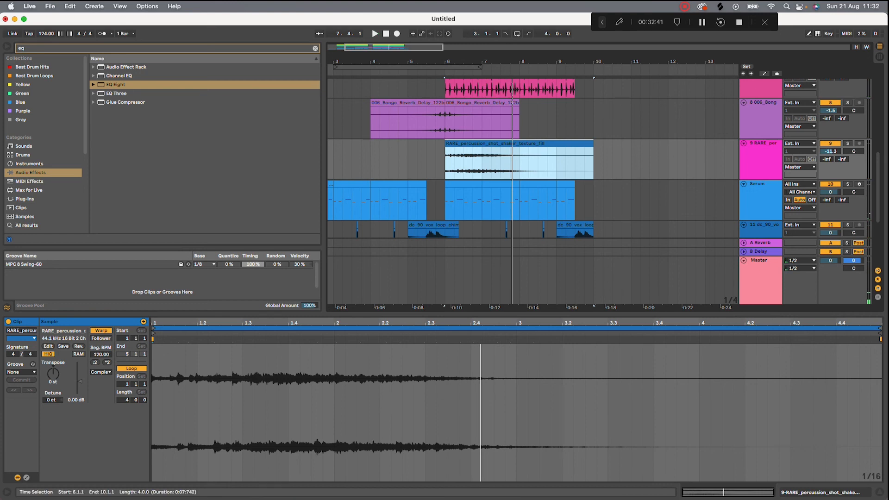
Shorten the shaker texture fill clip to two bars with a full-length fade-out, and audition it from 5.4.1.
{"action": "left_click_drag", "start_coordinate": [593, 159], "coordinate": [451, 149]}
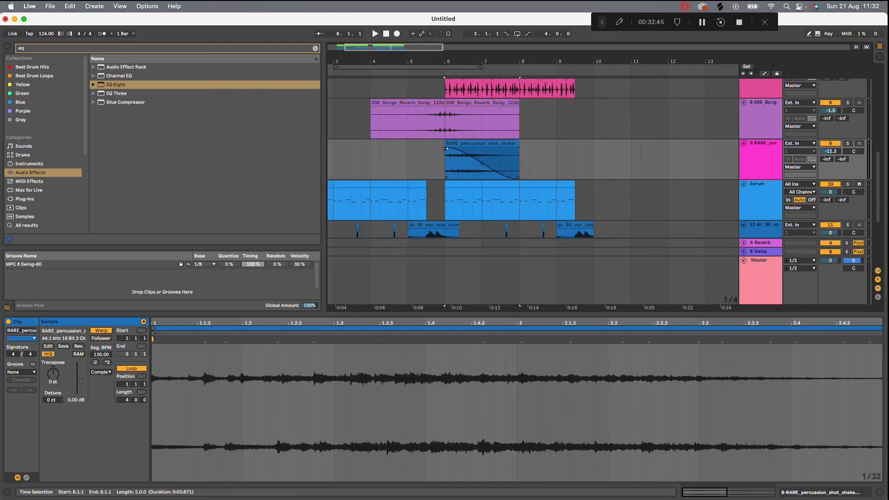
{"action": "left_click", "coordinate": [435, 160]}
{"action": "key", "text": "space"}
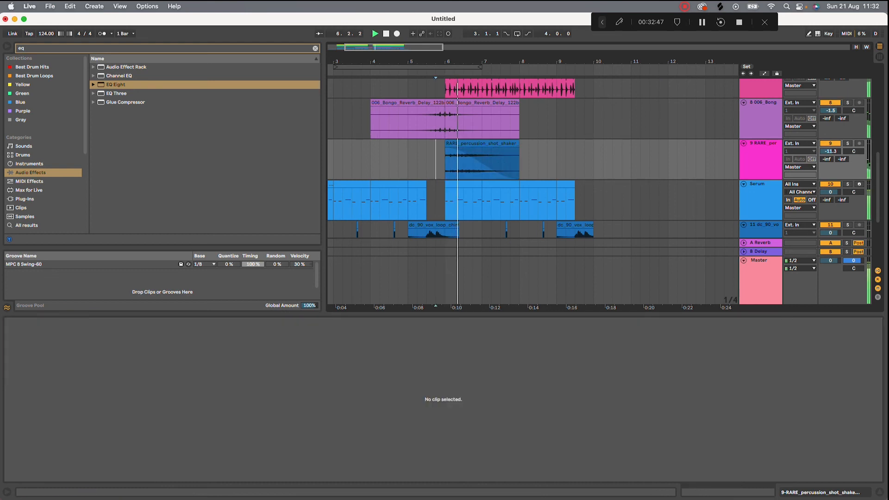
Steepen the shaker texture clip's fade-out curve and move the clip to start at bar 8.
{"action": "left_click_drag", "start_coordinate": [483, 163], "coordinate": [471, 170]}
{"action": "key", "text": "space"}
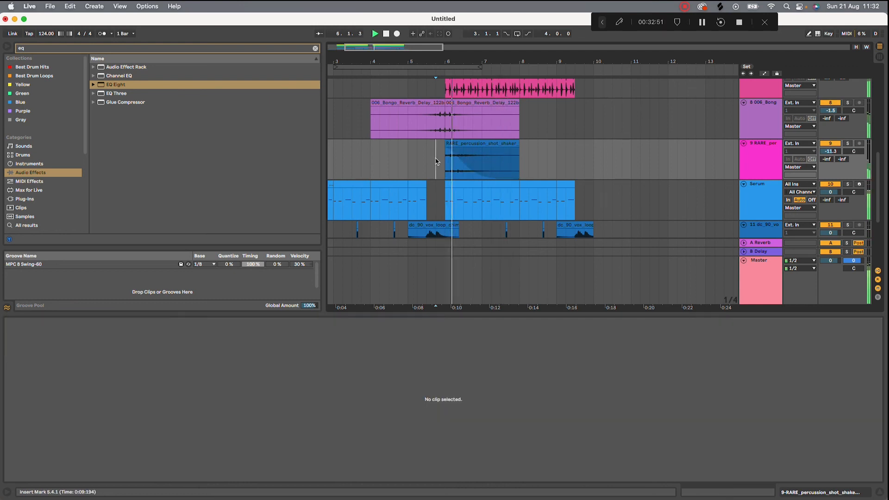
{"action": "left_click_drag", "start_coordinate": [477, 144], "coordinate": [557, 144]}
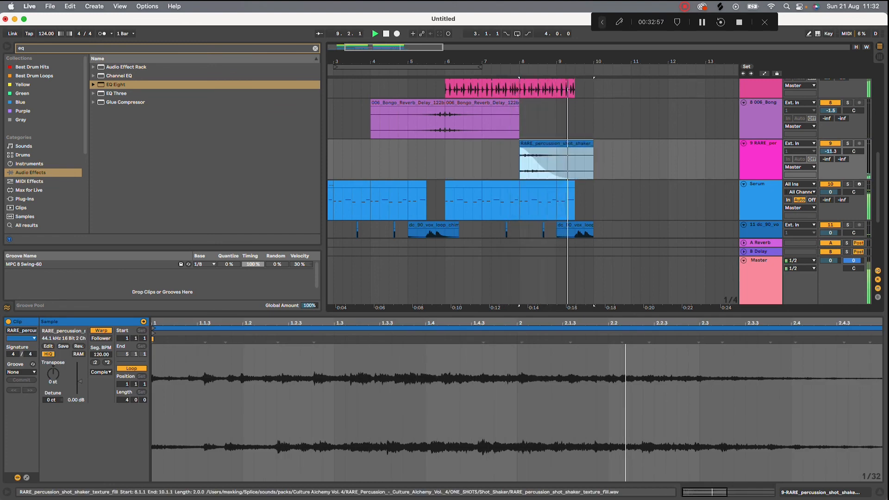
Add an Auto Pan to the RARE percussion track with Amount at 100%.
{"action": "double_click", "coordinate": [764, 144]}
{"action": "left_click", "coordinate": [315, 48]}
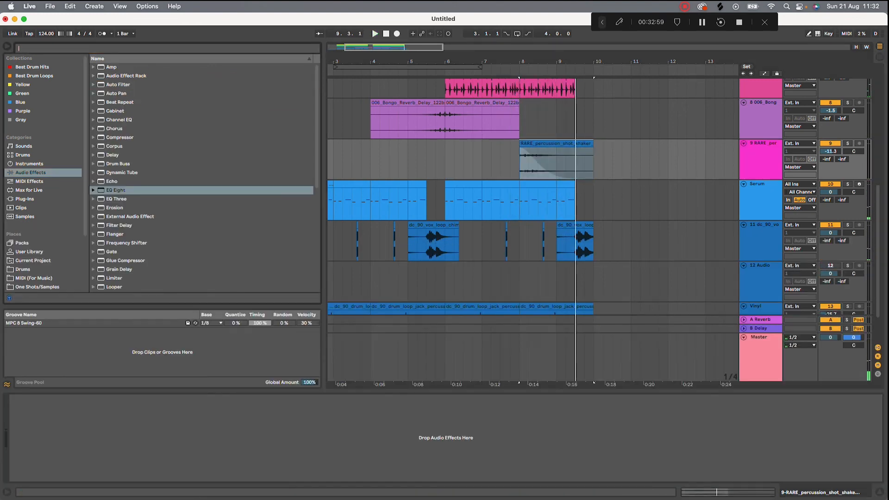
{"action": "type", "text": "auyt"}
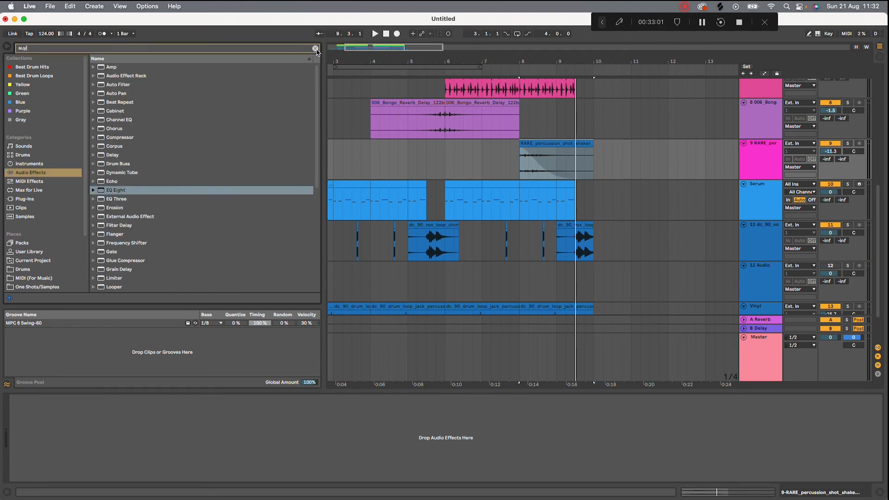
{"action": "key", "text": "BackSpace"}
{"action": "key", "text": "BackSpace"}
{"action": "type", "text": "to"}
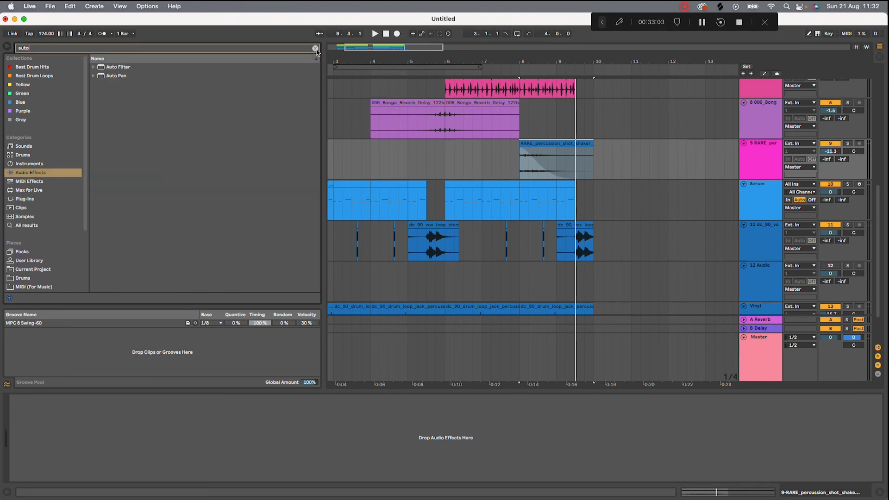
{"action": "left_click", "coordinate": [116, 76]}
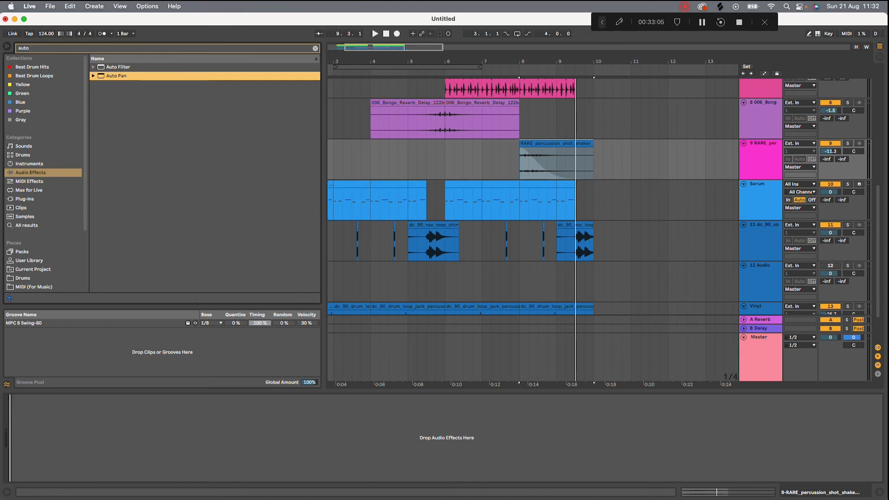
{"action": "key", "text": "Return"}
{"action": "left_click_drag", "start_coordinate": [22, 445], "coordinate": [22, 389]}
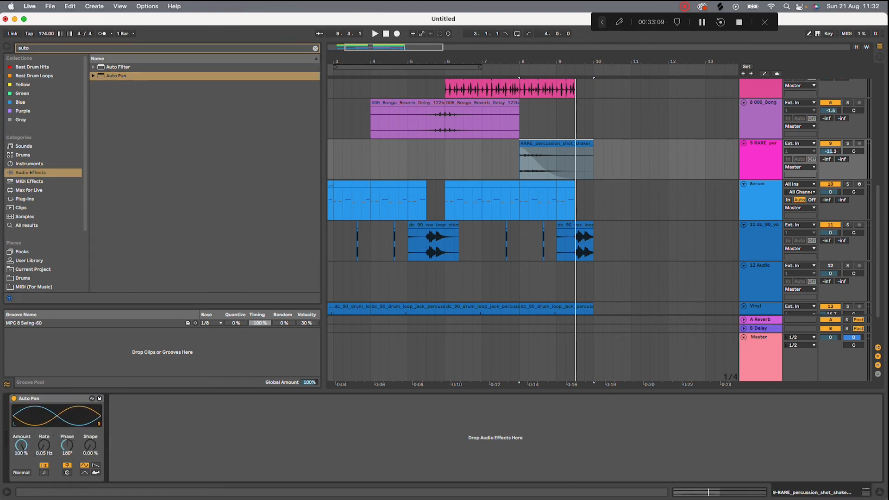
Set the Auto Pan to a non-inverted saw wave with Phase 0° and a tempo-synced 1/16 rate.
{"action": "left_click", "coordinate": [44, 473]}
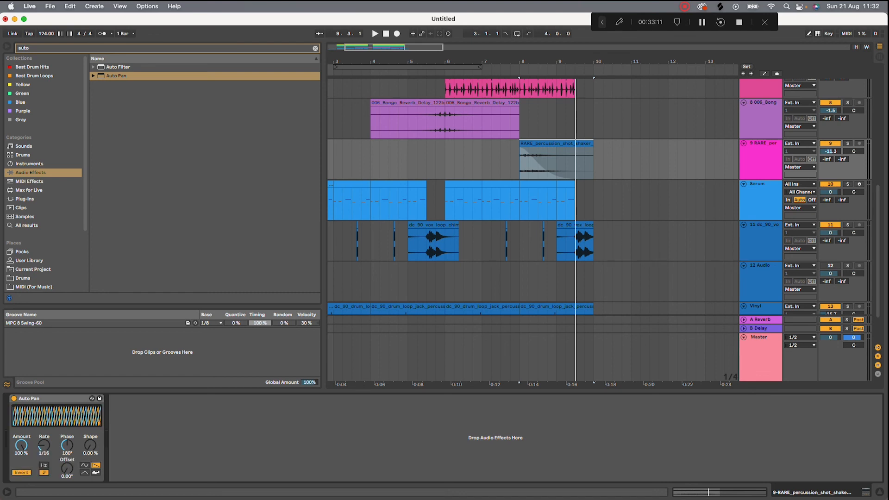
{"action": "left_click", "coordinate": [21, 472]}
{"action": "left_click", "coordinate": [44, 465]}
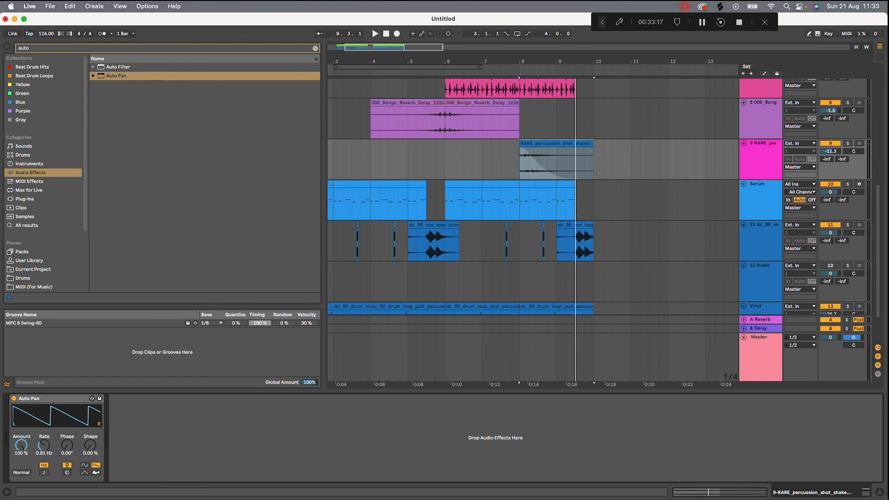
{"action": "left_click", "coordinate": [44, 472]}
Solo the RARE percussion track and compare its sound with the Auto Pan on and bypassed.
{"action": "key", "text": "space"}
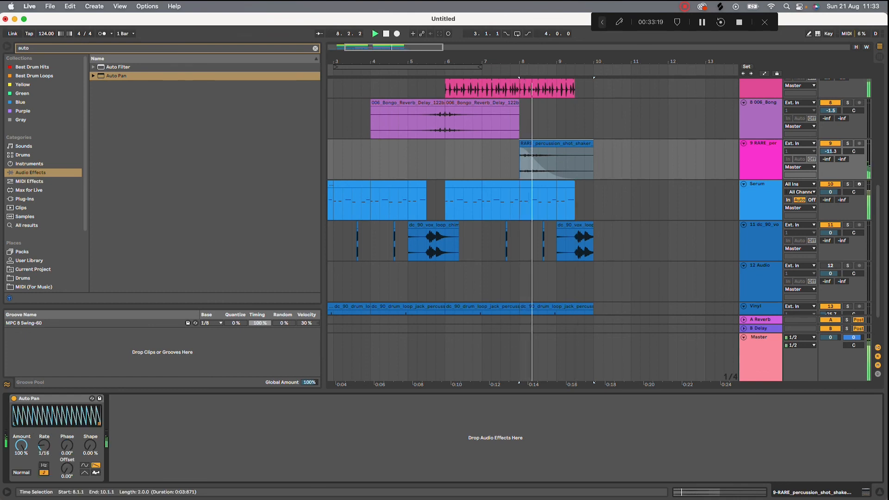
{"action": "key", "text": "s"}
{"action": "key", "text": "space"}
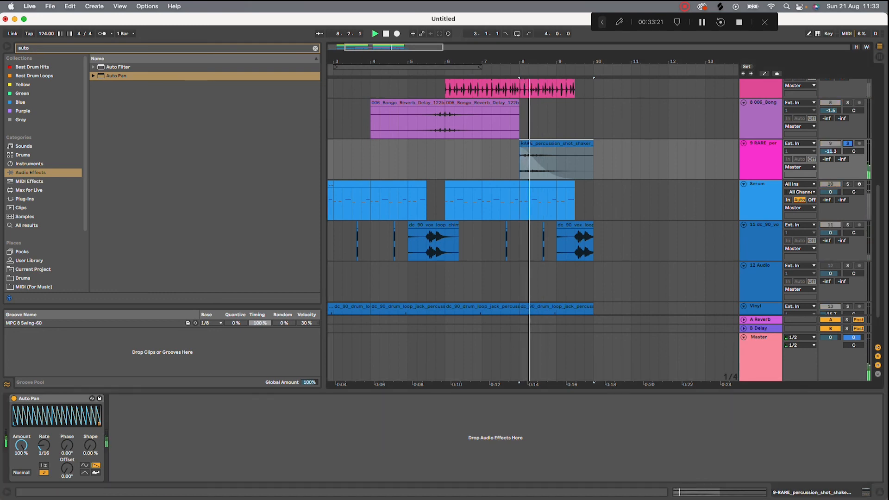
{"action": "left_click", "coordinate": [14, 399]}
{"action": "key", "text": "space"}
{"action": "key", "text": "space"}
{"action": "key", "text": "space"}
{"action": "left_click", "coordinate": [14, 399]}
{"action": "key", "text": "space"}
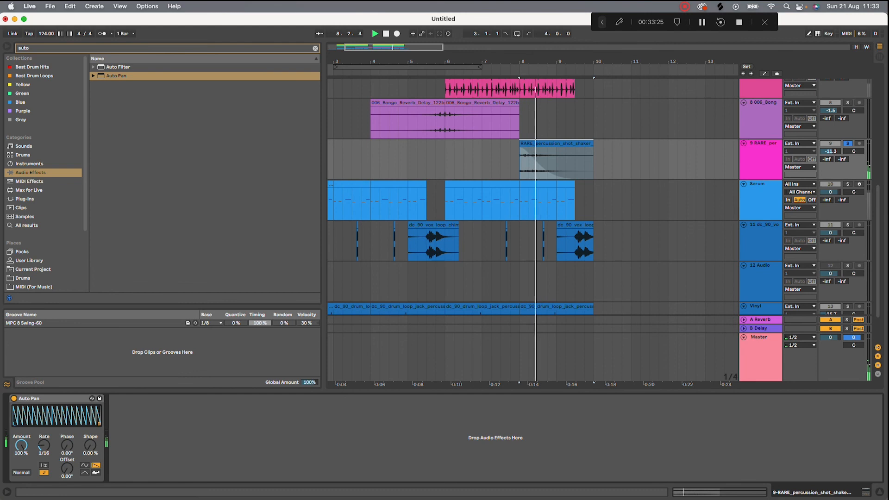
Compare the Auto Pan's sine and saw waveforms in solo, returning to the saw, and unsolo the track.
{"action": "left_click", "coordinate": [86, 467]}
{"action": "key", "text": "space"}
{"action": "left_click", "coordinate": [95, 466]}
{"action": "key", "text": "space"}
{"action": "key", "text": "space"}
{"action": "key", "text": "space"}
{"action": "left_click", "coordinate": [848, 144]}
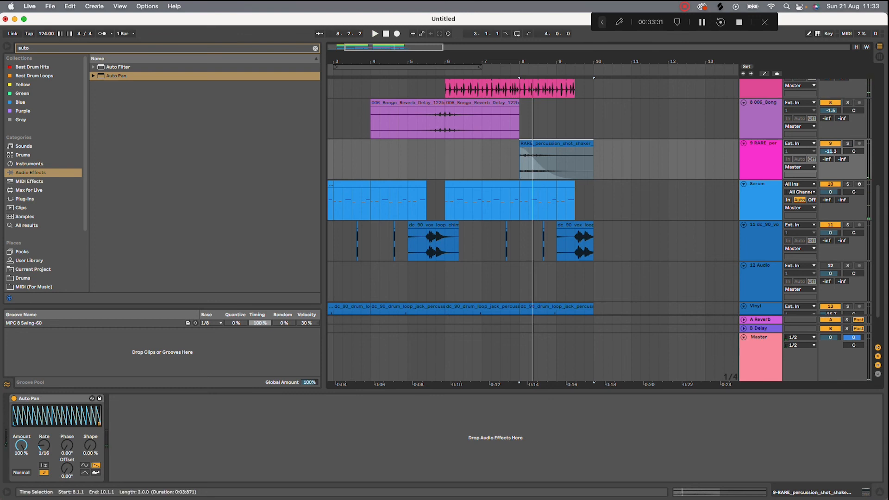
Audition the shaker texture clip in the mix and delete its tail from 8.3.3 onward.
{"action": "left_click", "coordinate": [511, 160]}
{"action": "key", "text": "space"}
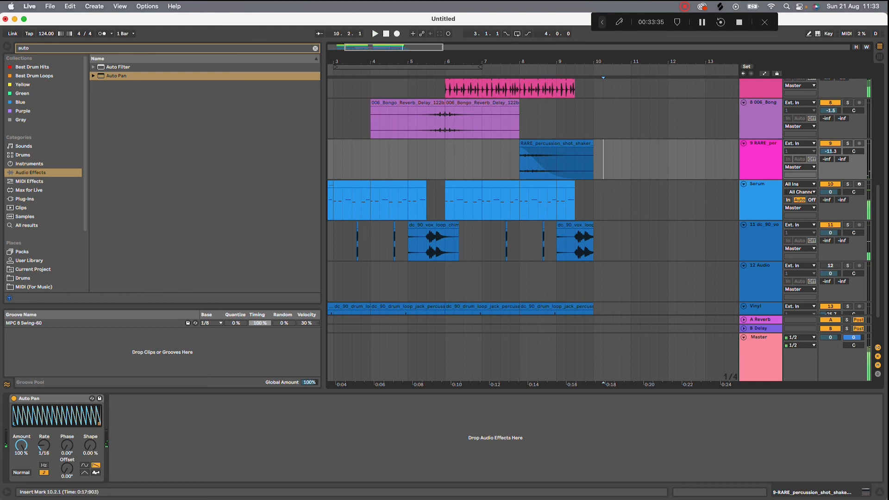
{"action": "left_click_drag", "start_coordinate": [604, 160], "coordinate": [550, 159]}
{"action": "key", "text": "z"}
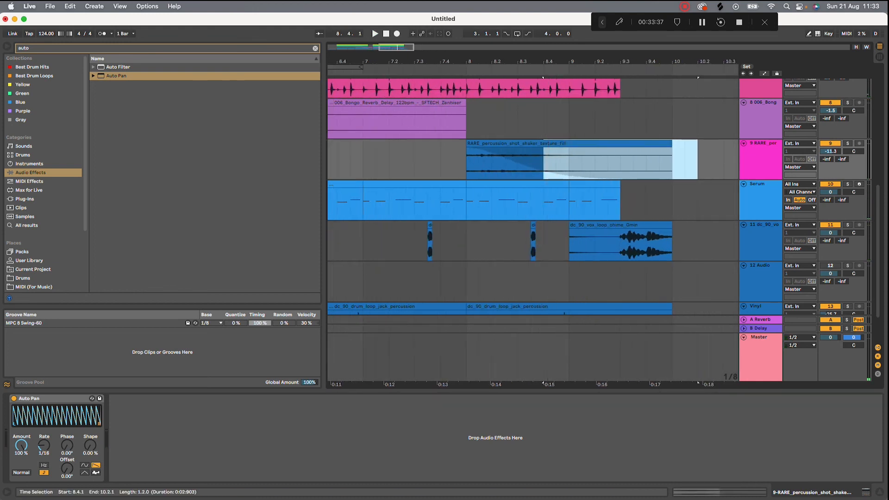
{"action": "key", "text": "Left"}
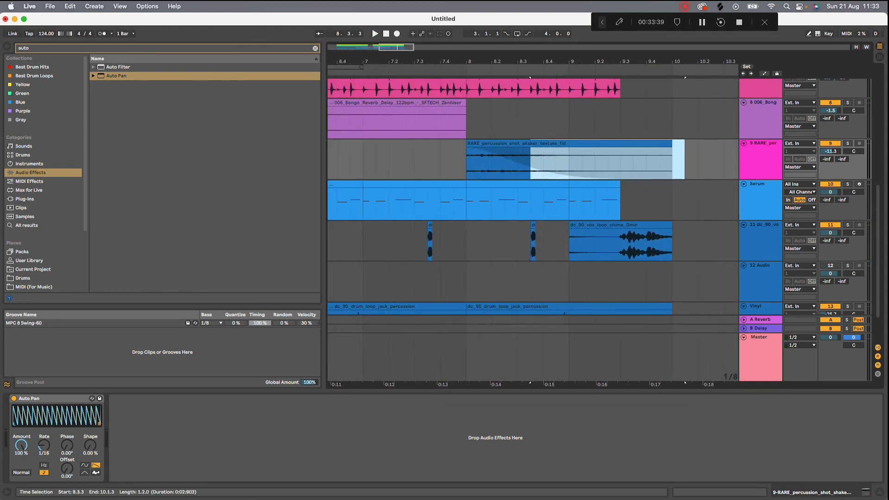
{"action": "key", "text": "Delete"}
Reshape the trimmed shaker clip's fade-out so it holds its level longer, and audition it from 7.4.3.
{"action": "left_click", "coordinate": [459, 147]}
{"action": "key", "text": "space"}
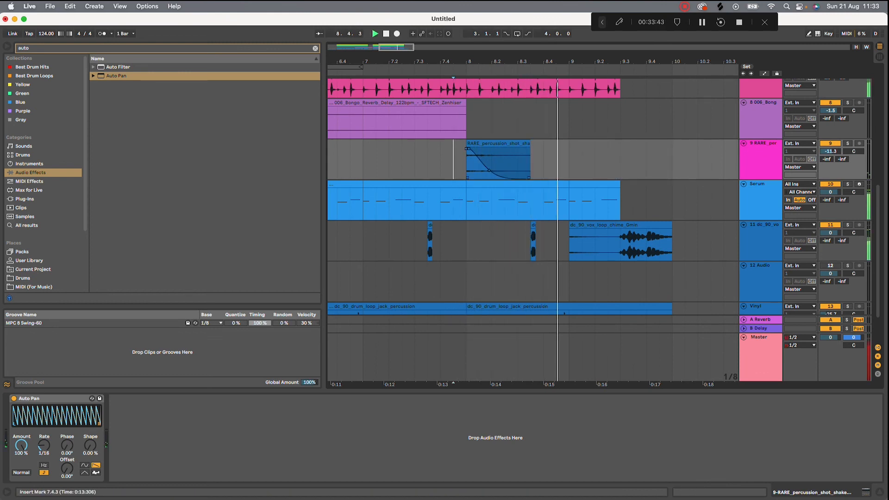
{"action": "left_click", "coordinate": [461, 147]}
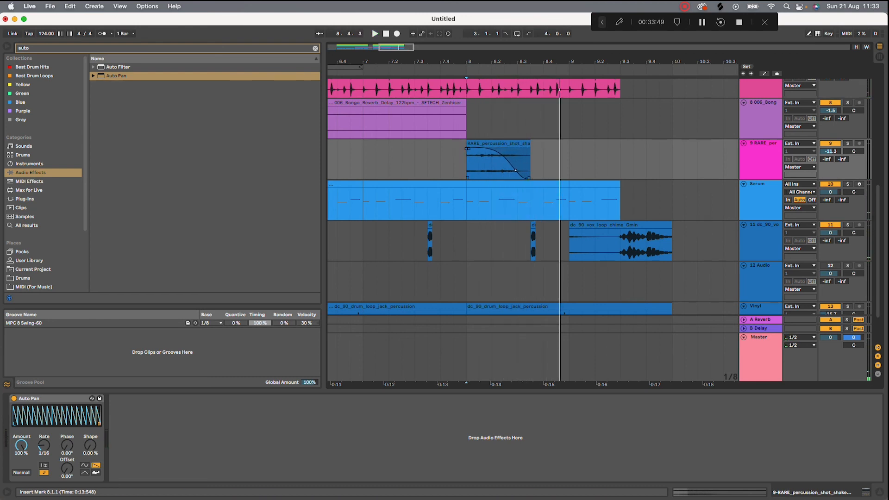
{"action": "left_click", "coordinate": [453, 153]}
{"action": "key", "text": "space"}
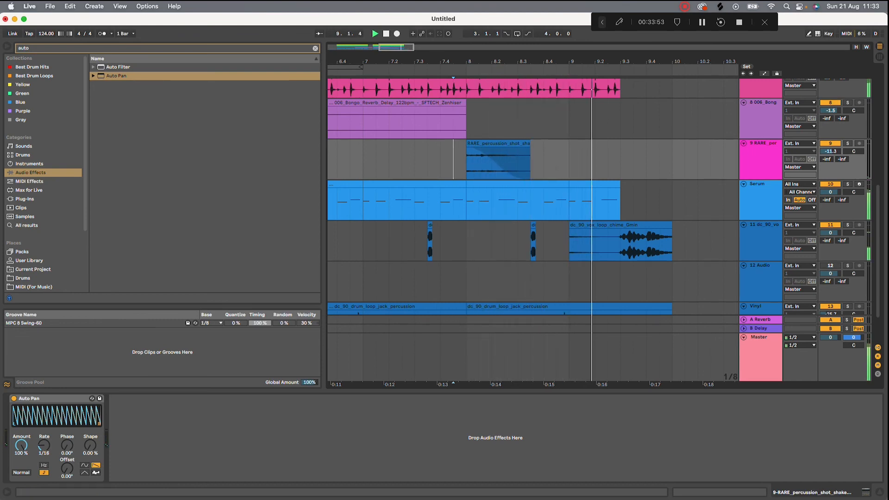
Group the six tracks from Kick to closed/shaker and name the group Drums.
{"action": "key", "text": "minus"}
{"action": "key", "text": "minus"}
{"action": "key", "text": "minus"}
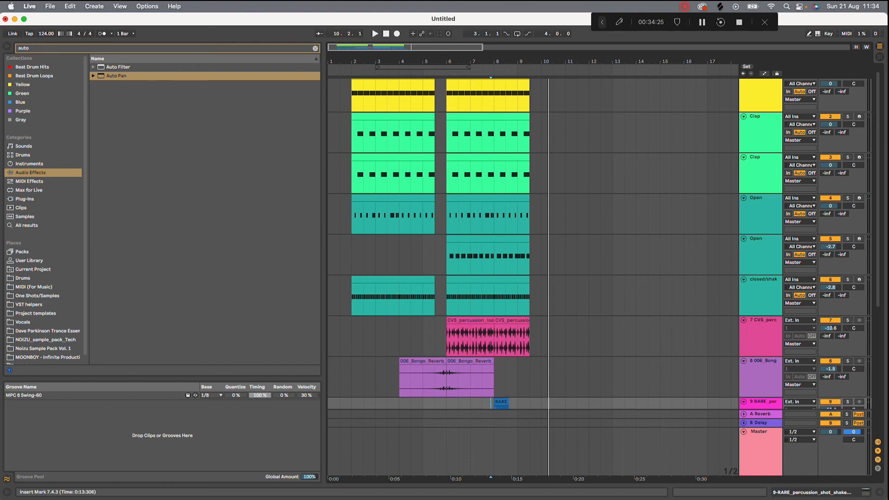
{"action": "scroll", "coordinate": [600, 244], "scroll_direction": "up", "scroll_amount": 1}
{"action": "left_click", "coordinate": [761, 297]}
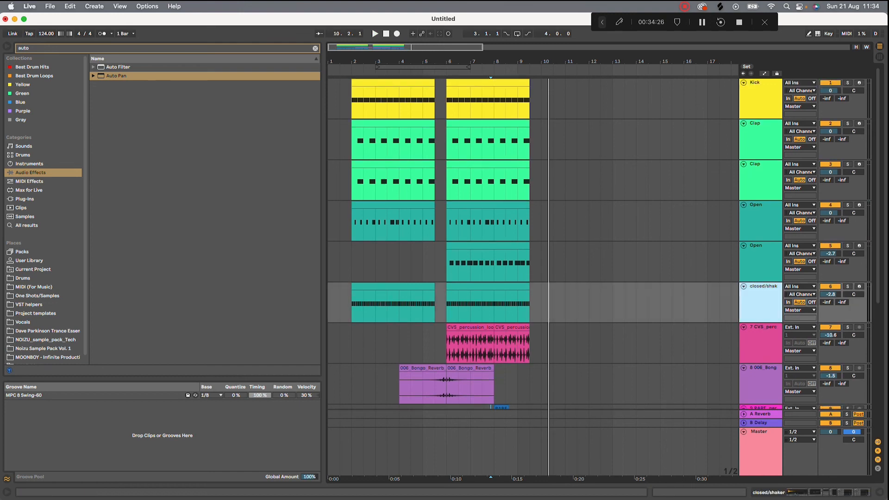
{"action": "left_click", "coordinate": [769, 95], "text": "shift"}
{"action": "right_click", "coordinate": [769, 95]}
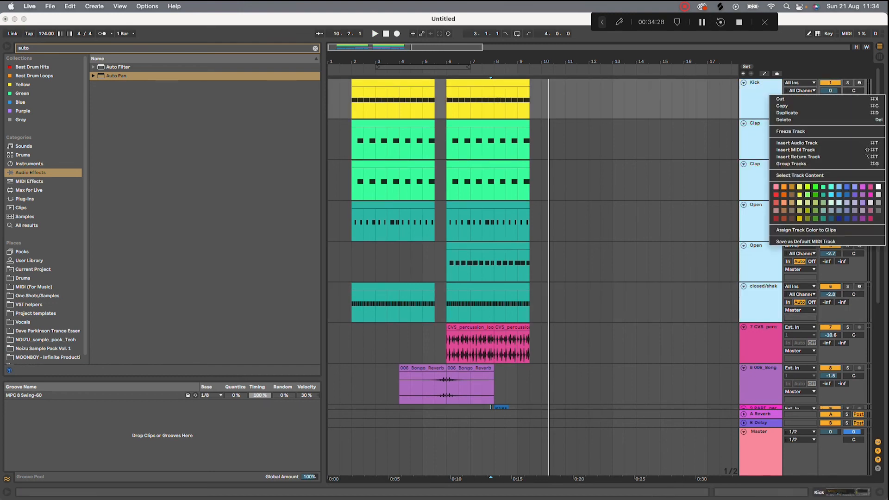
{"action": "left_click", "coordinate": [792, 164]}
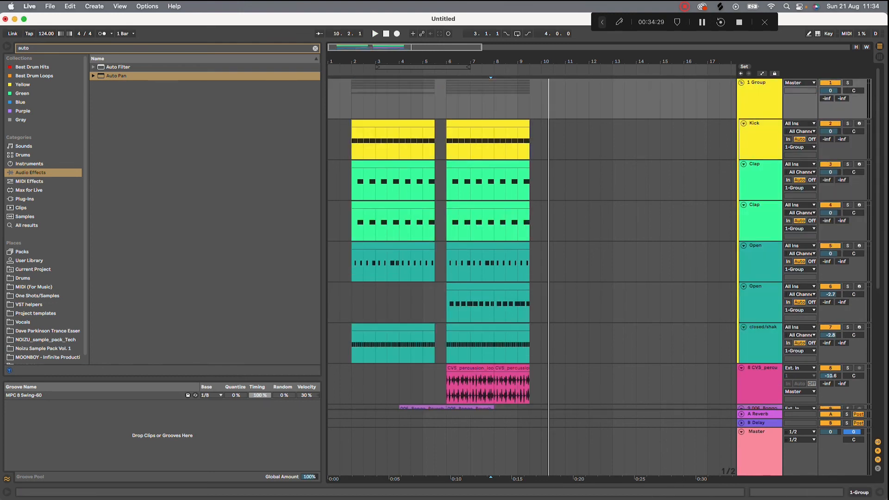
{"action": "double_click", "coordinate": [758, 109]}
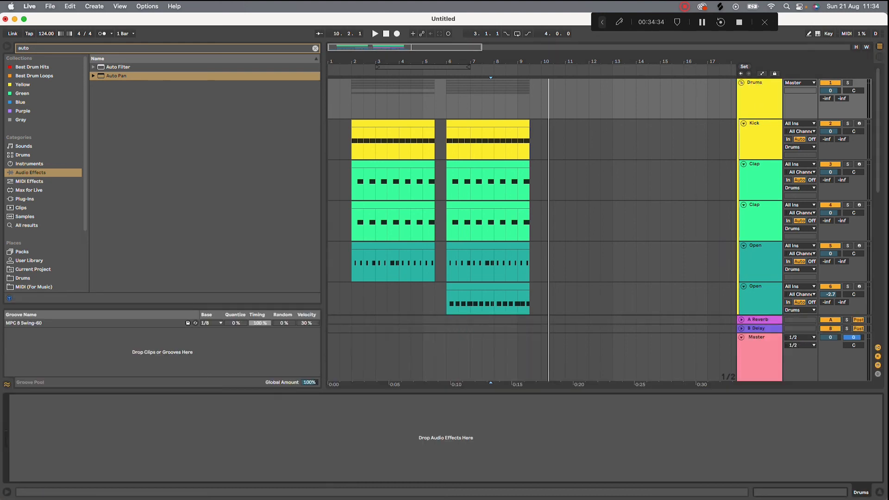
Add a Drum Buss to the Drums group and raise its Drive to 18% during playback.
{"action": "left_click", "coordinate": [316, 48]}
{"action": "type", "text": "drum"}
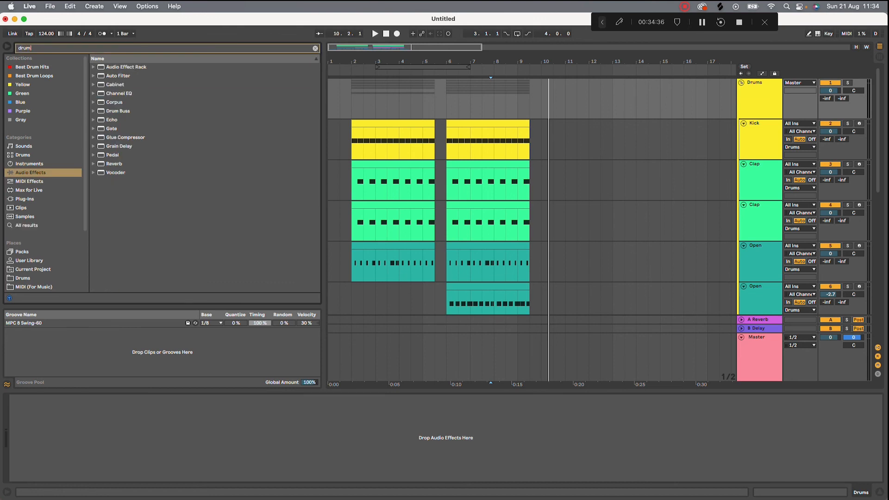
{"action": "left_click", "coordinate": [118, 111]}
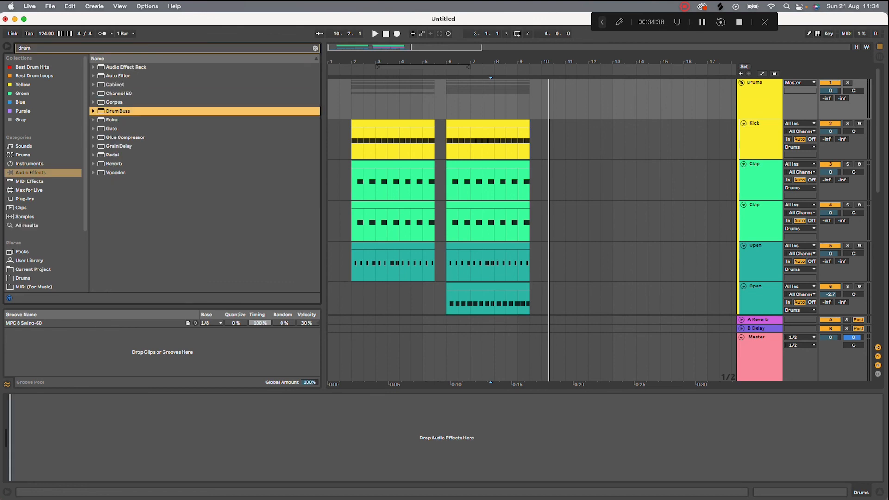
{"action": "key", "text": "Return"}
{"action": "key", "text": "space"}
{"action": "left_click_drag", "start_coordinate": [50, 440], "coordinate": [50, 412]}
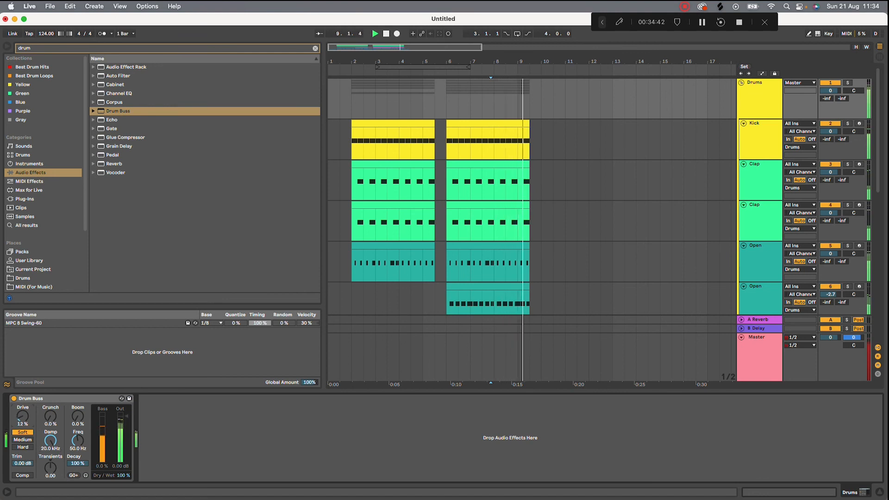
{"action": "scroll", "coordinate": [533, 231], "scroll_direction": "down", "scroll_amount": 3}
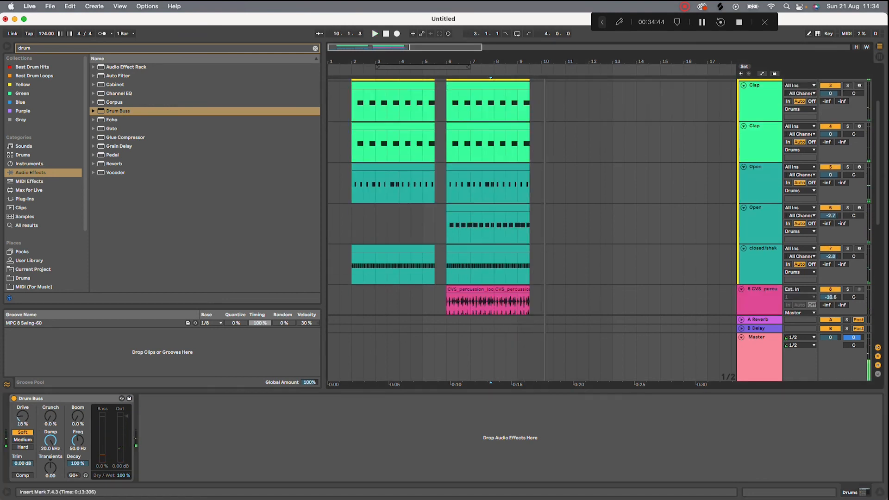